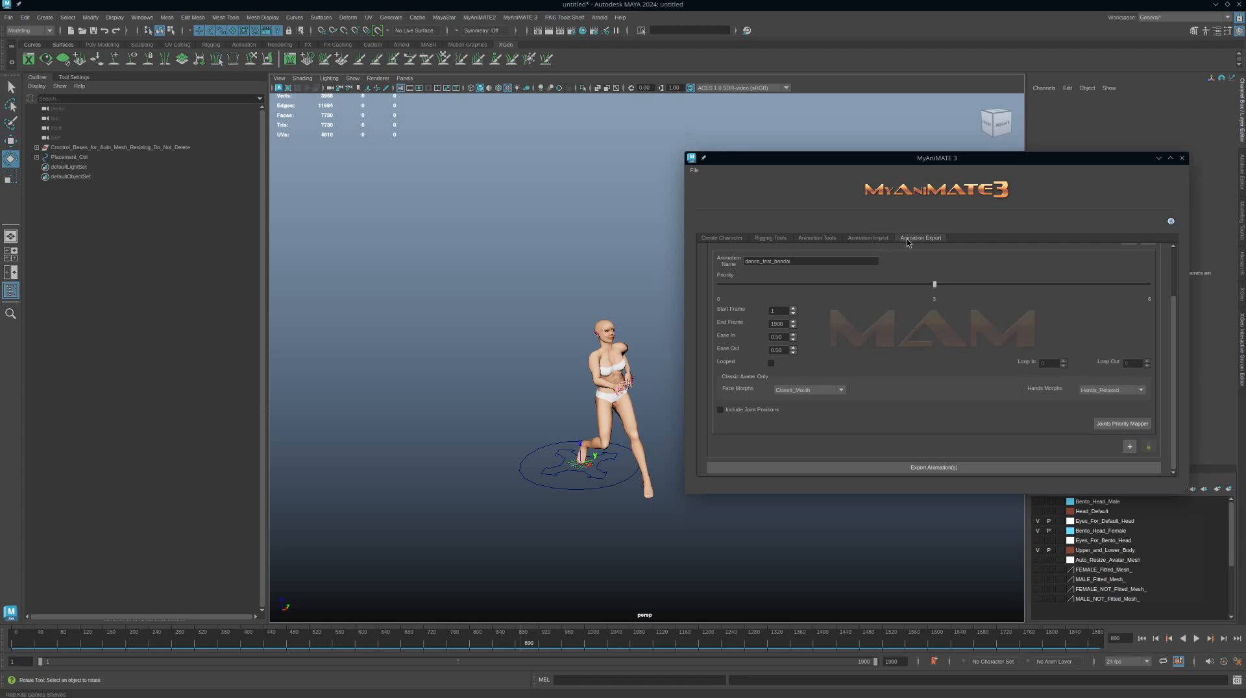
Review the export settings, checking the output file path, the animation name and the output folder chooser
scroll(950, 342, up, 2)
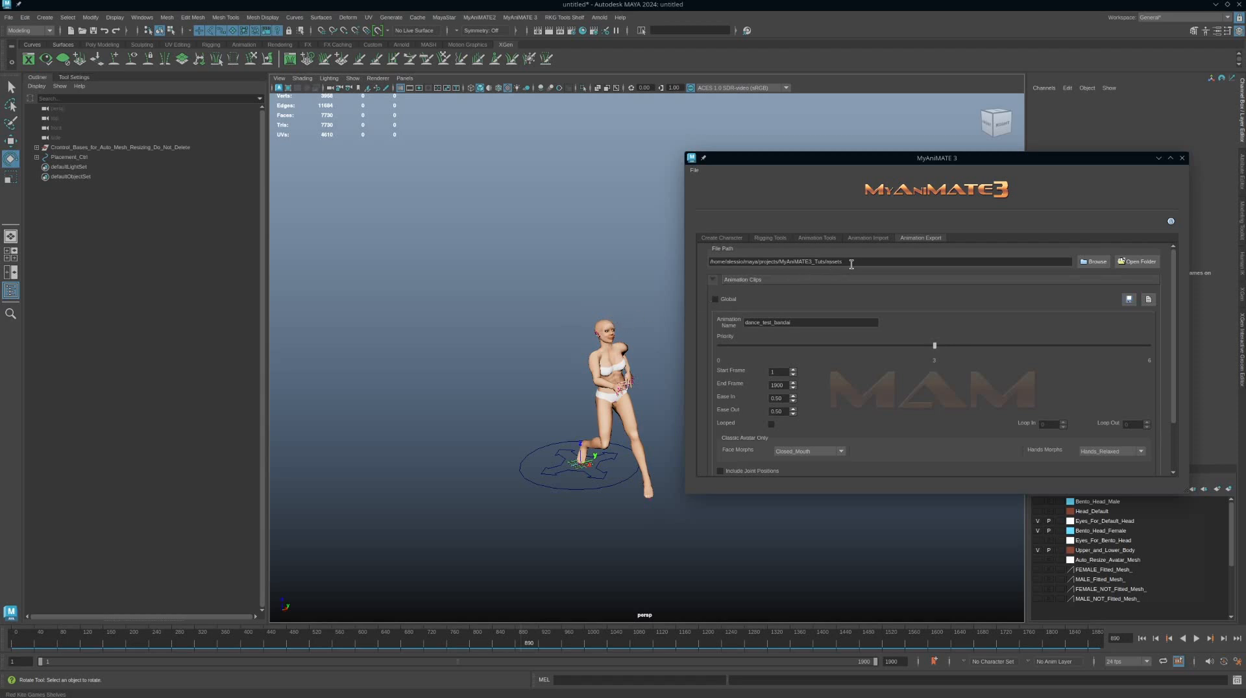
drag(852, 263, 727, 263)
drag(810, 322, 694, 318)
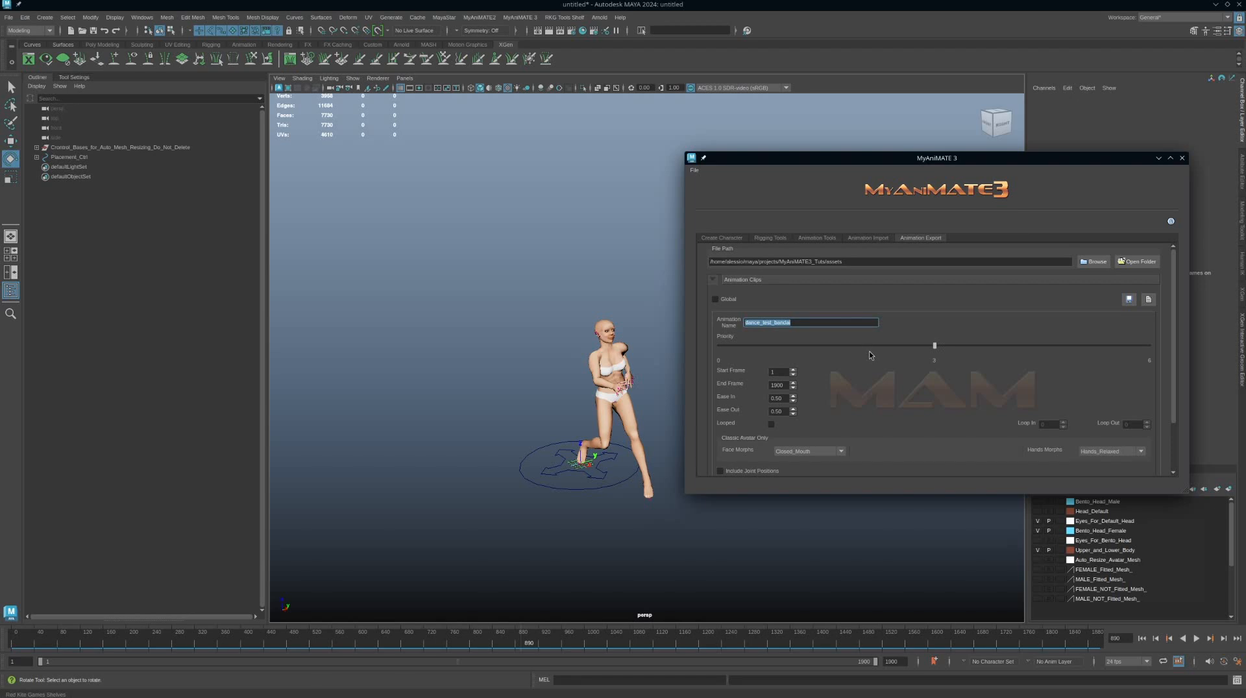
click(1095, 262)
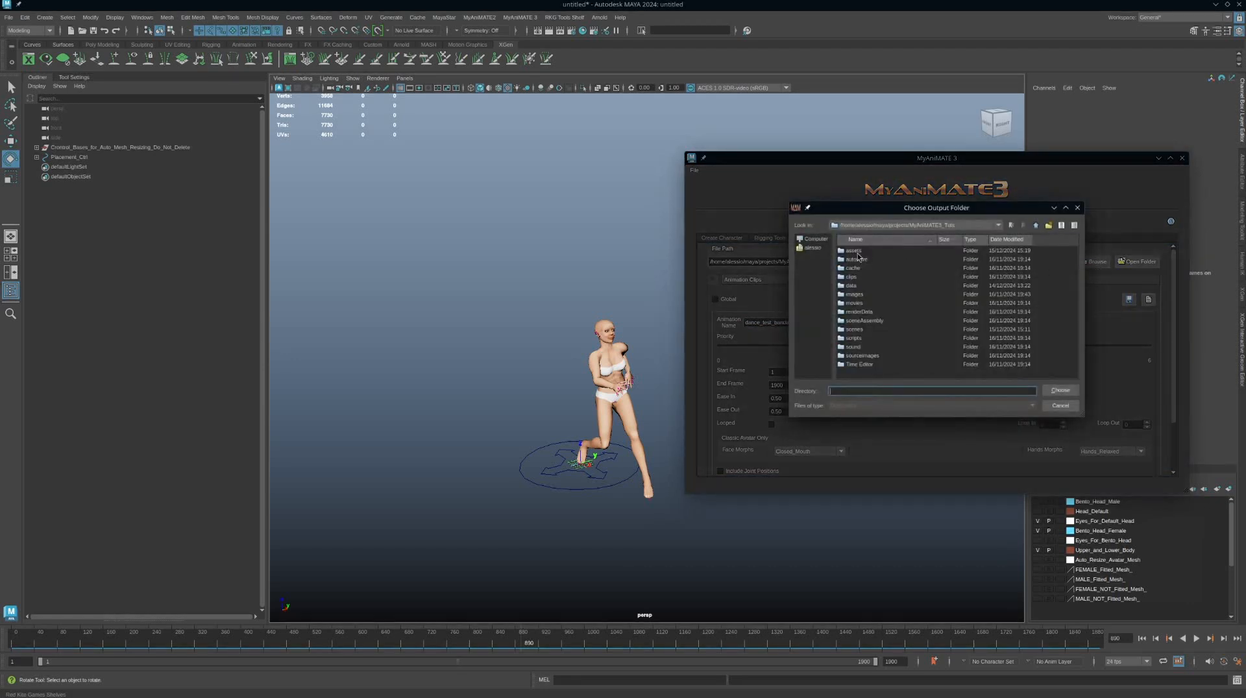
click(1069, 409)
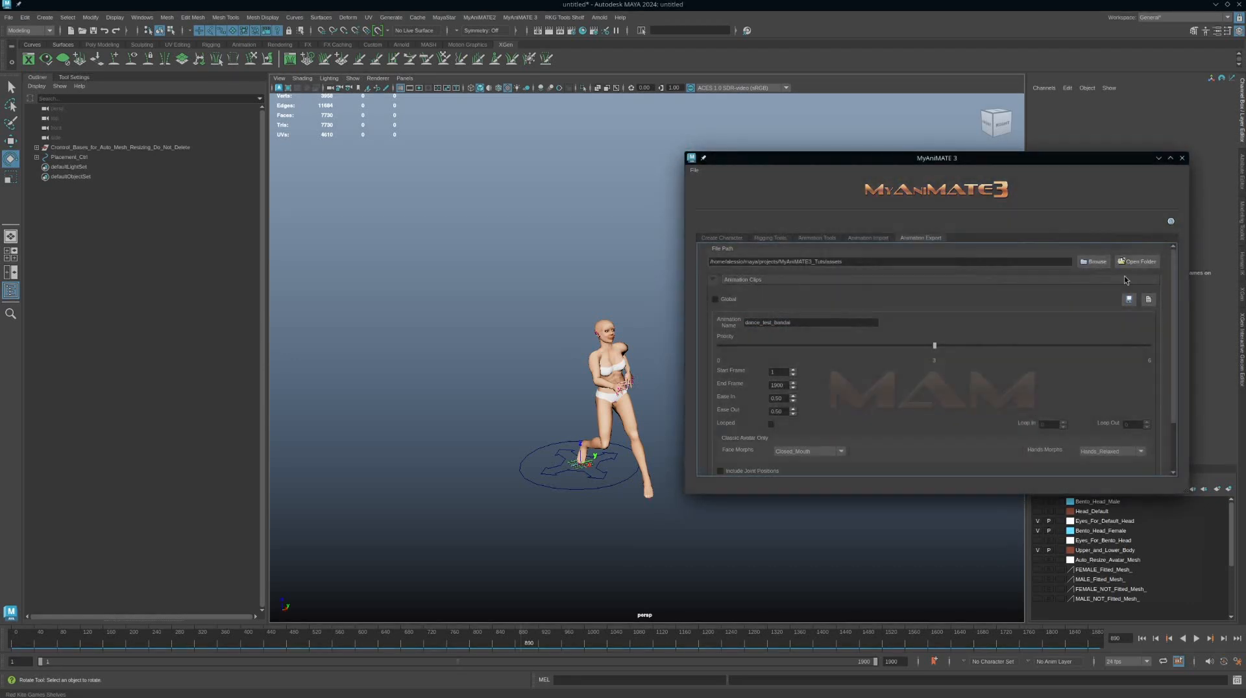
Open the export folder in the file manager and check the size of Placement_Ctrl_dance_test_bandai.anim
click(1139, 262)
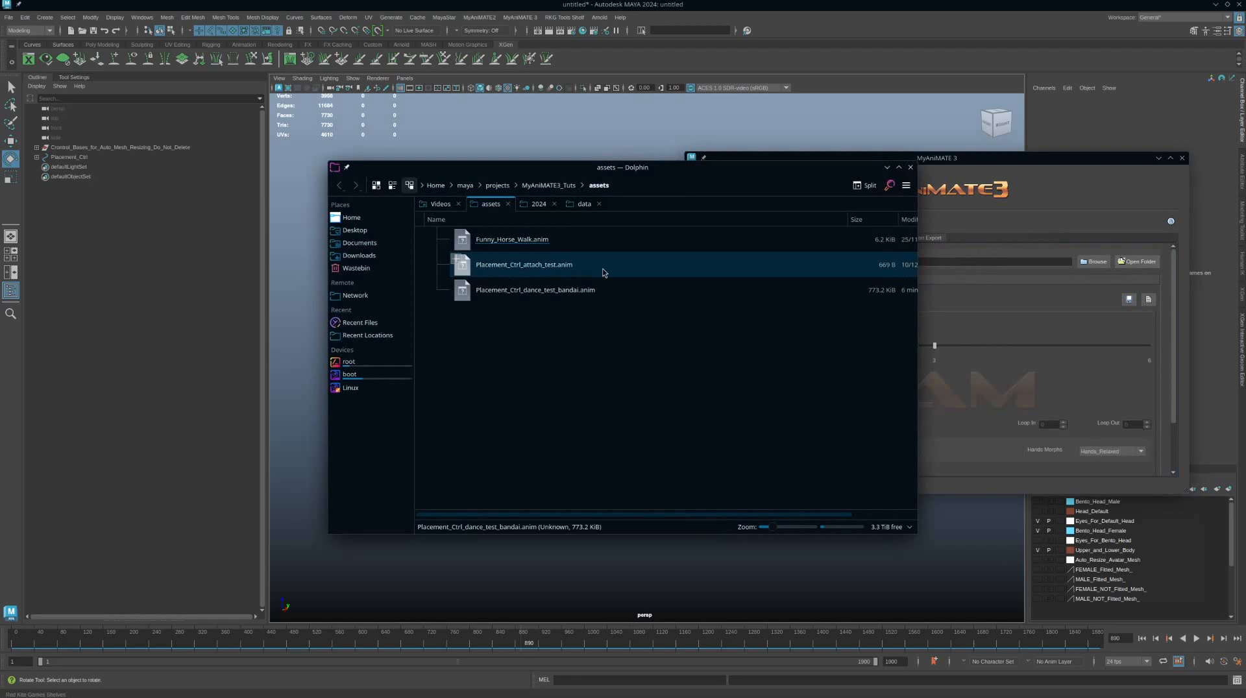
click(553, 297)
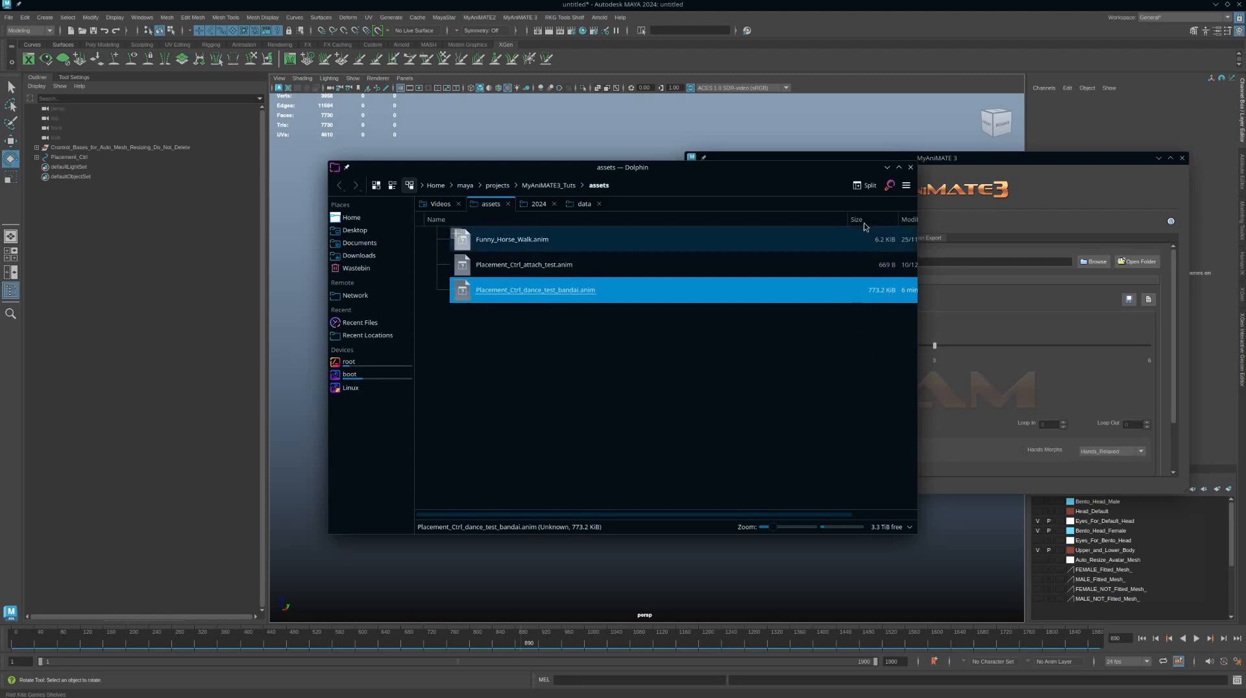
drag(815, 174, 1245, 211)
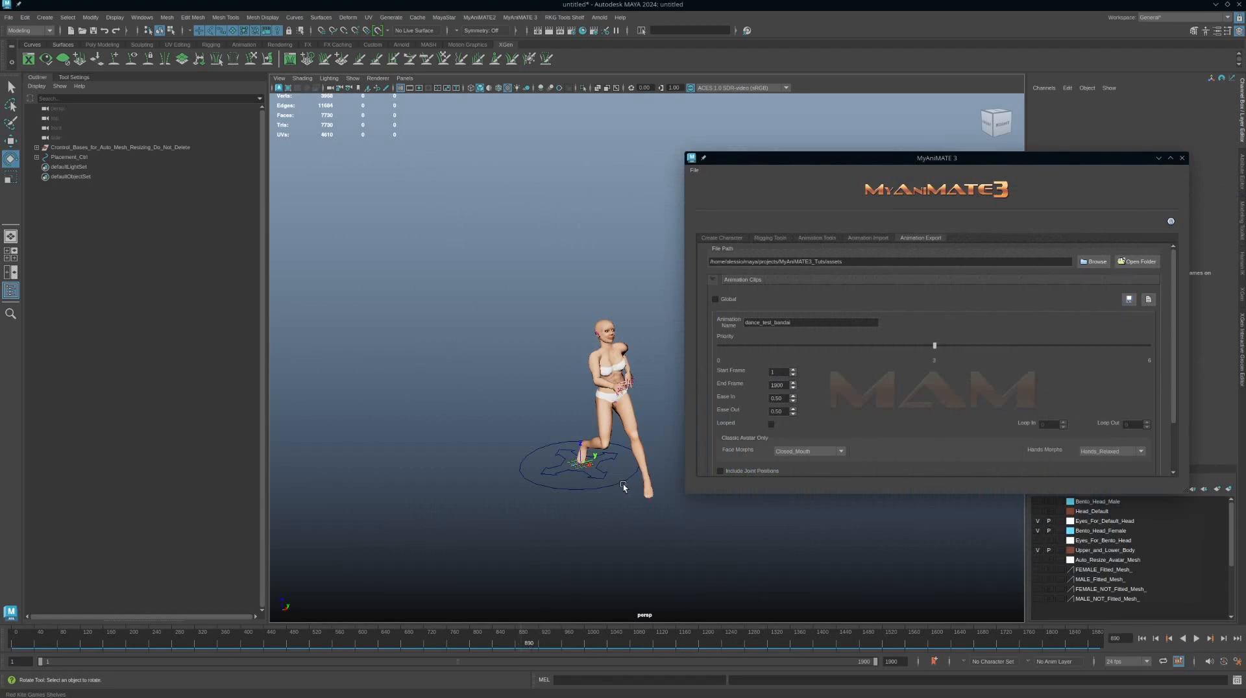
Check the clip's End Frame and use the KCalc calculator to compute 60*24 and 1900/2
double_click(785, 387)
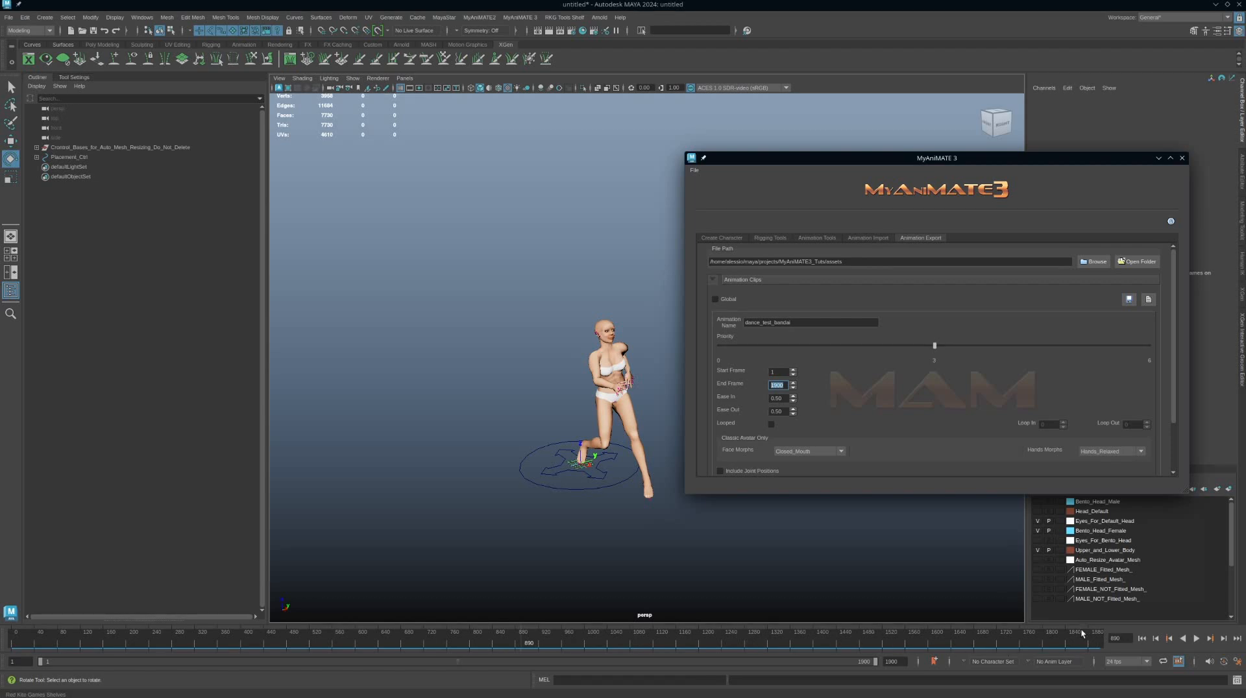
key(super)
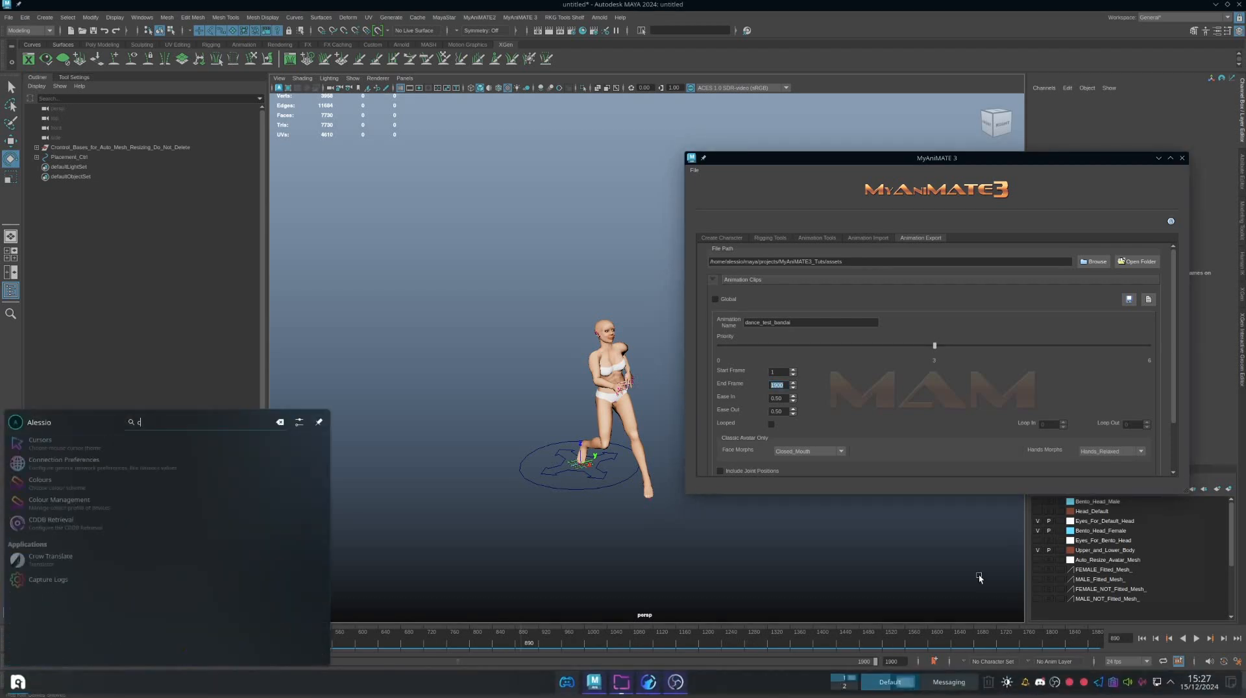
text(caL)
key(Return)
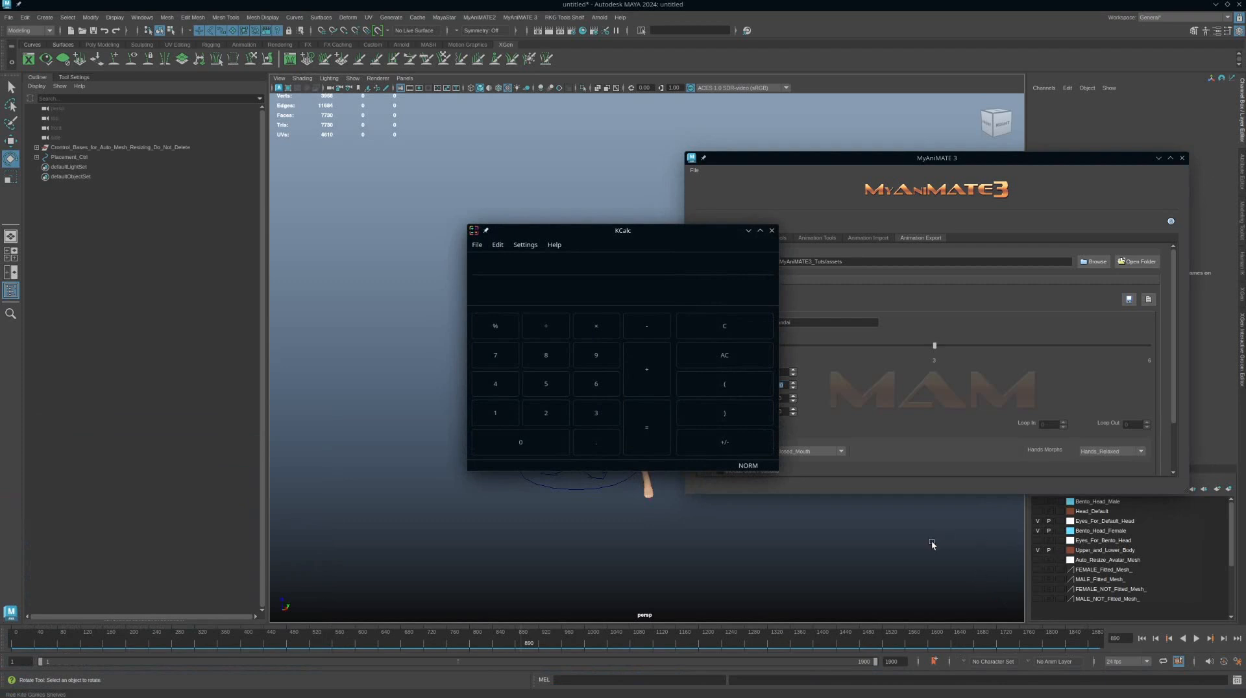
drag(709, 232, 424, 253)
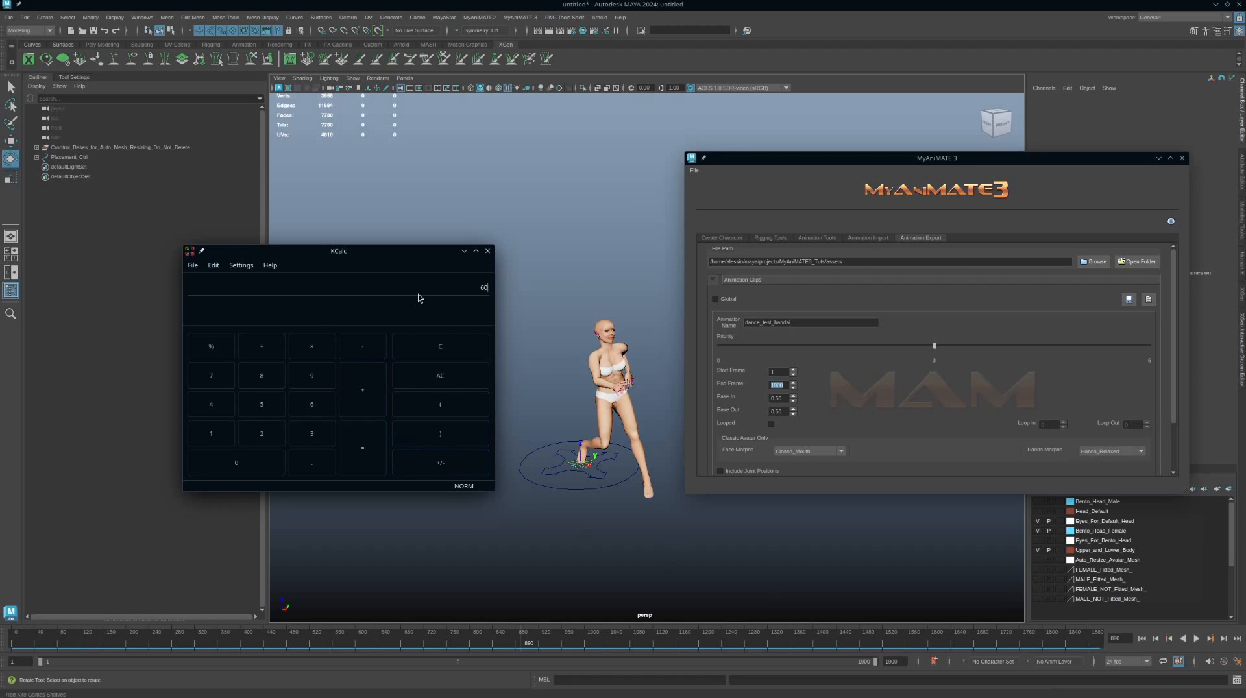
text(*24)
click(457, 288)
key(Delete)
Rename the animation clip dance_test_bandai_pt1 and set its End Frame to 950
click(795, 323)
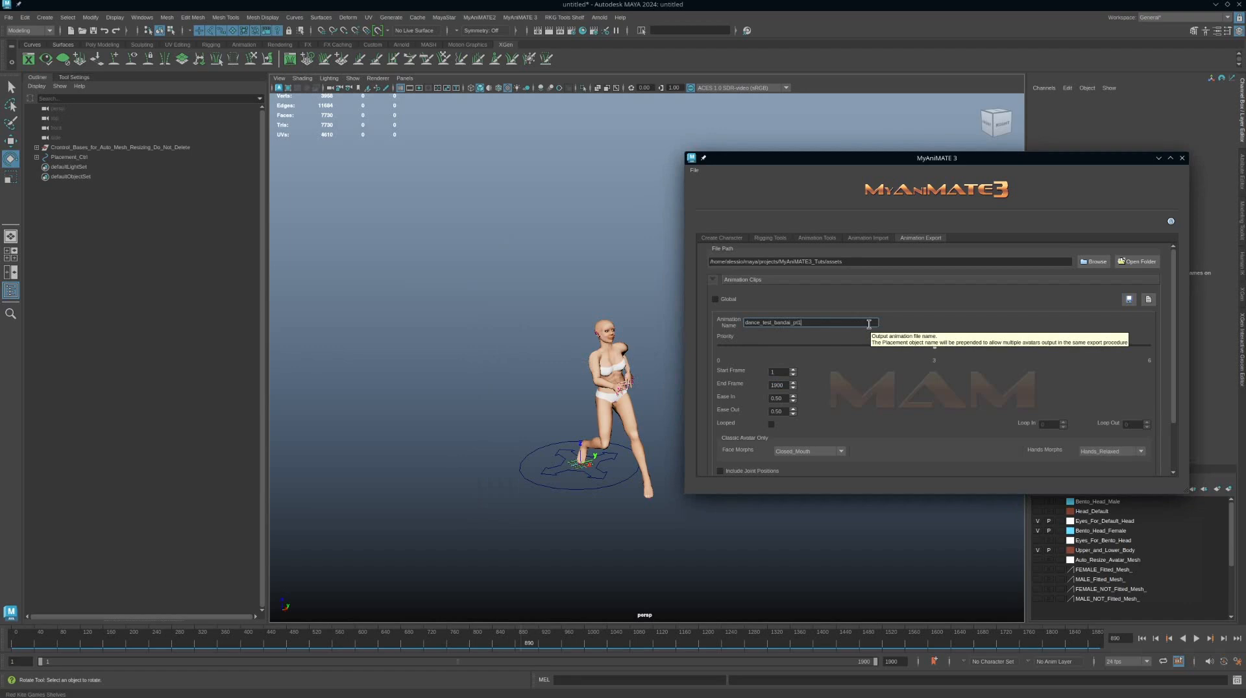
double_click(785, 385)
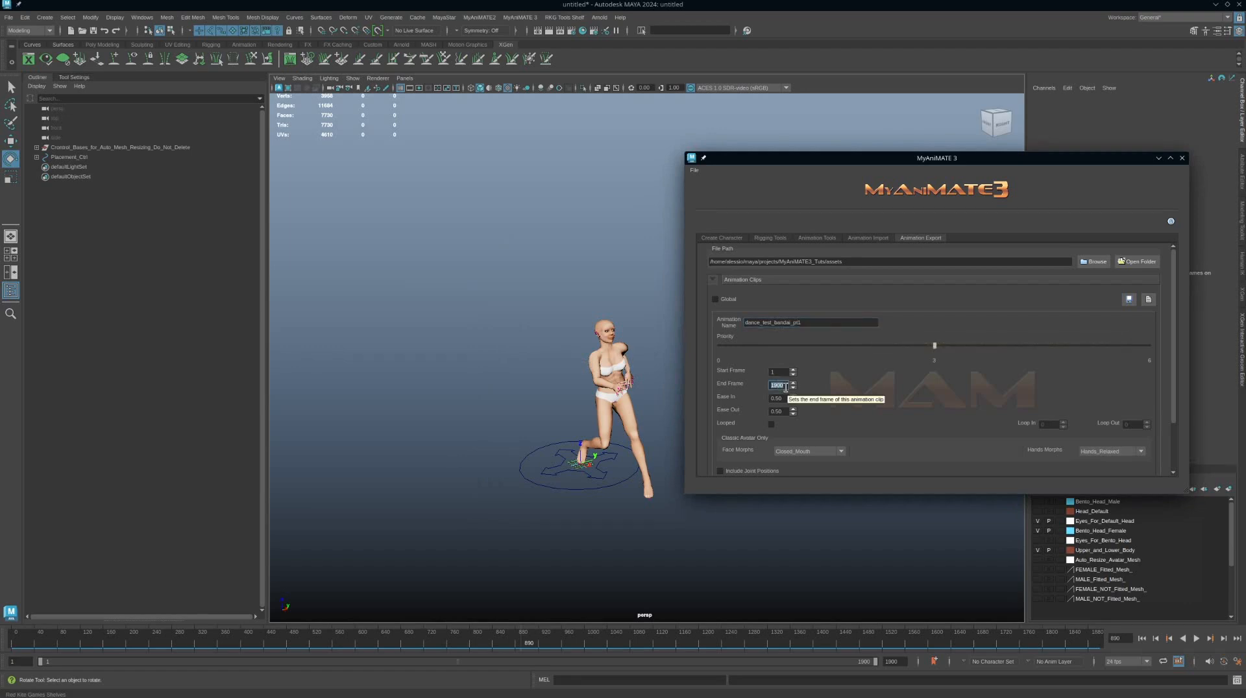
key(alt+Tab)
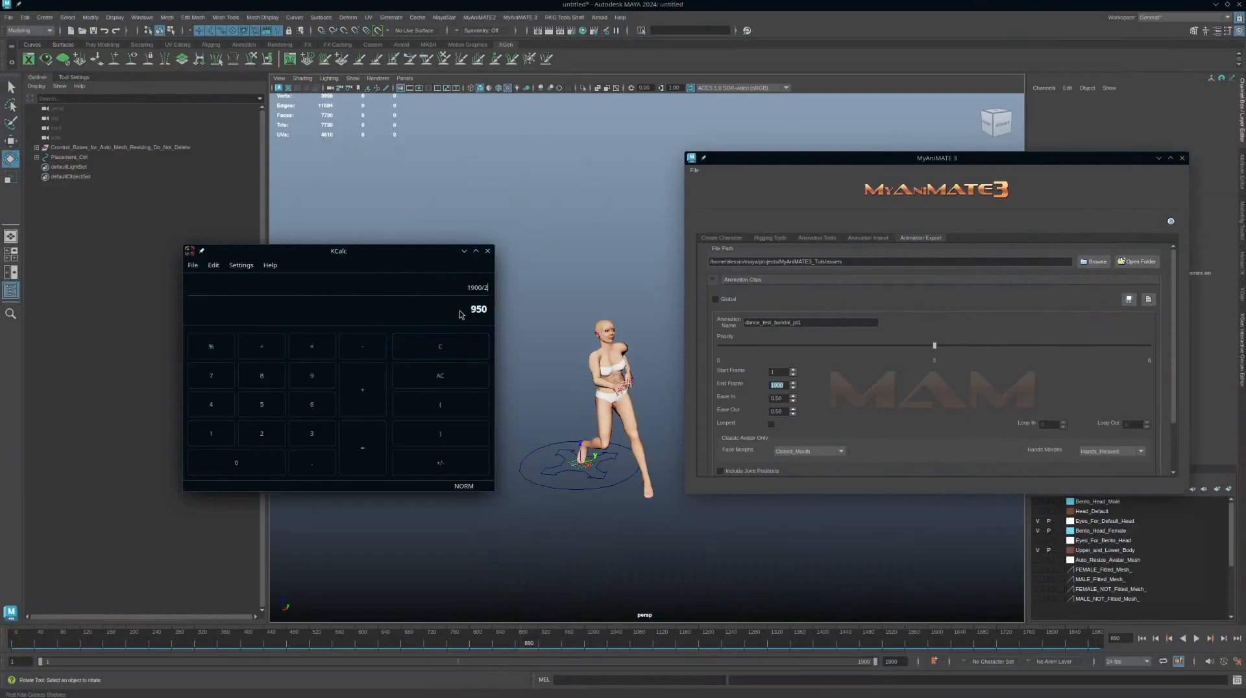
key(alt+Tab)
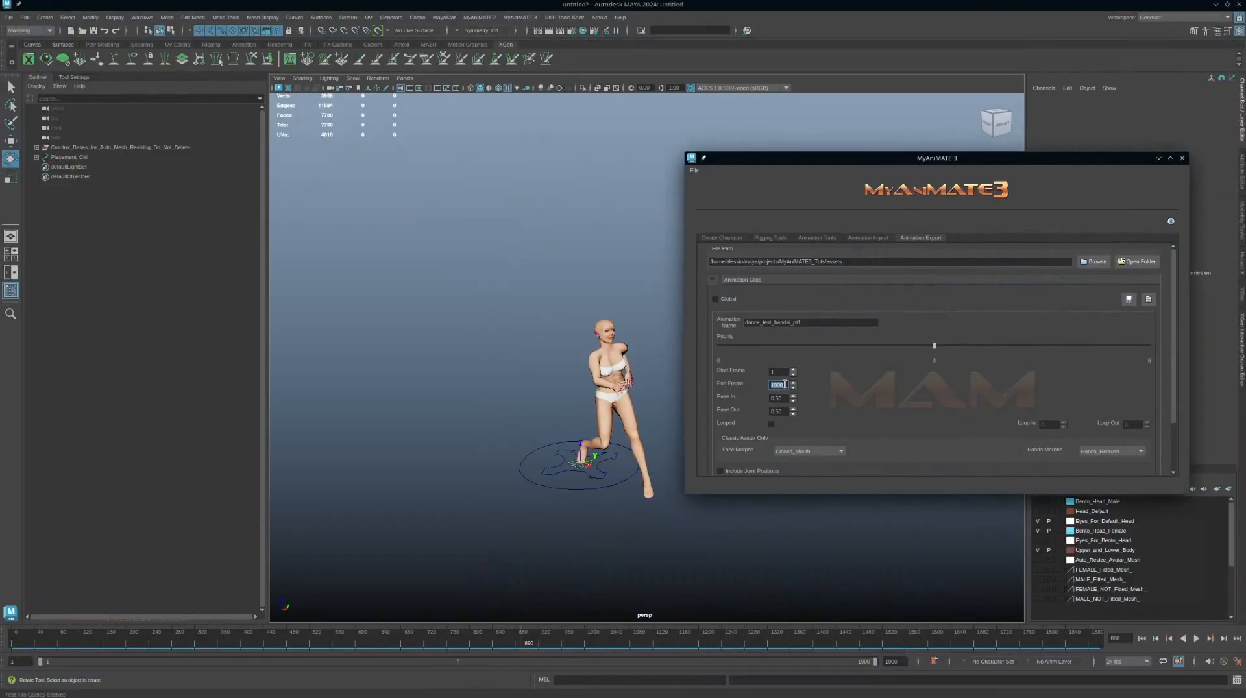
text(9)
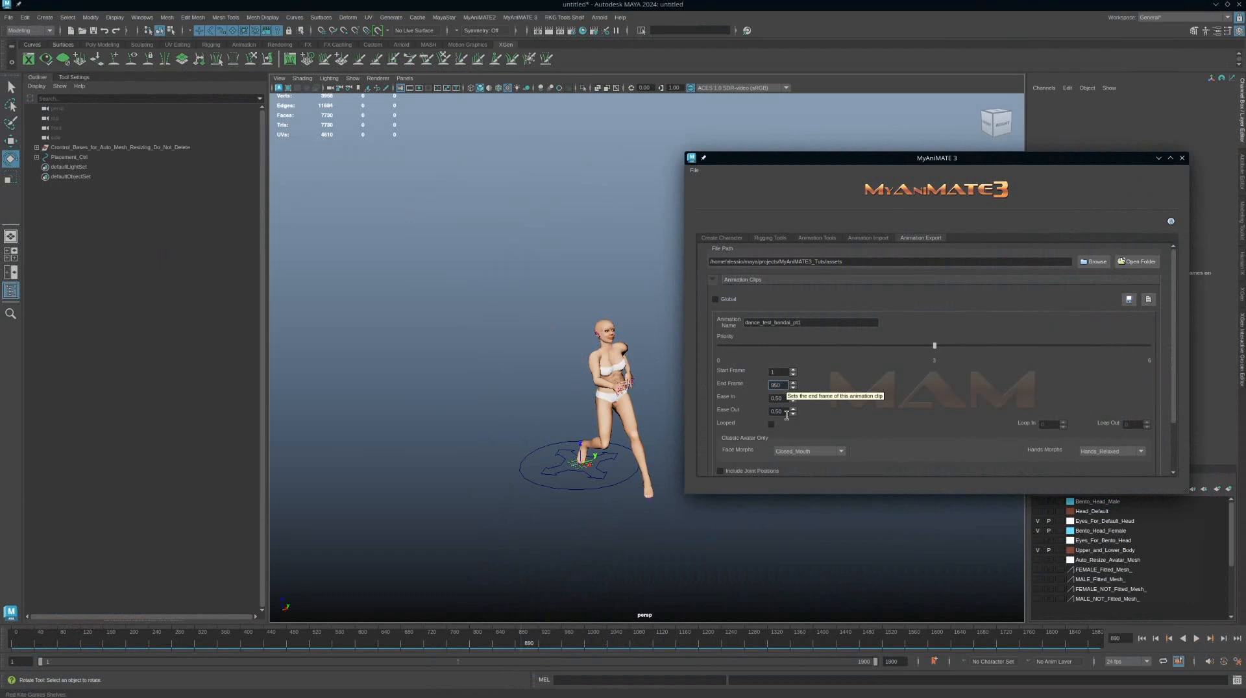
Add a second animation clip and name it dance_test_bandai_pt2, reusing the first clip's name
scroll(789, 415, down, 2)
click(1130, 447)
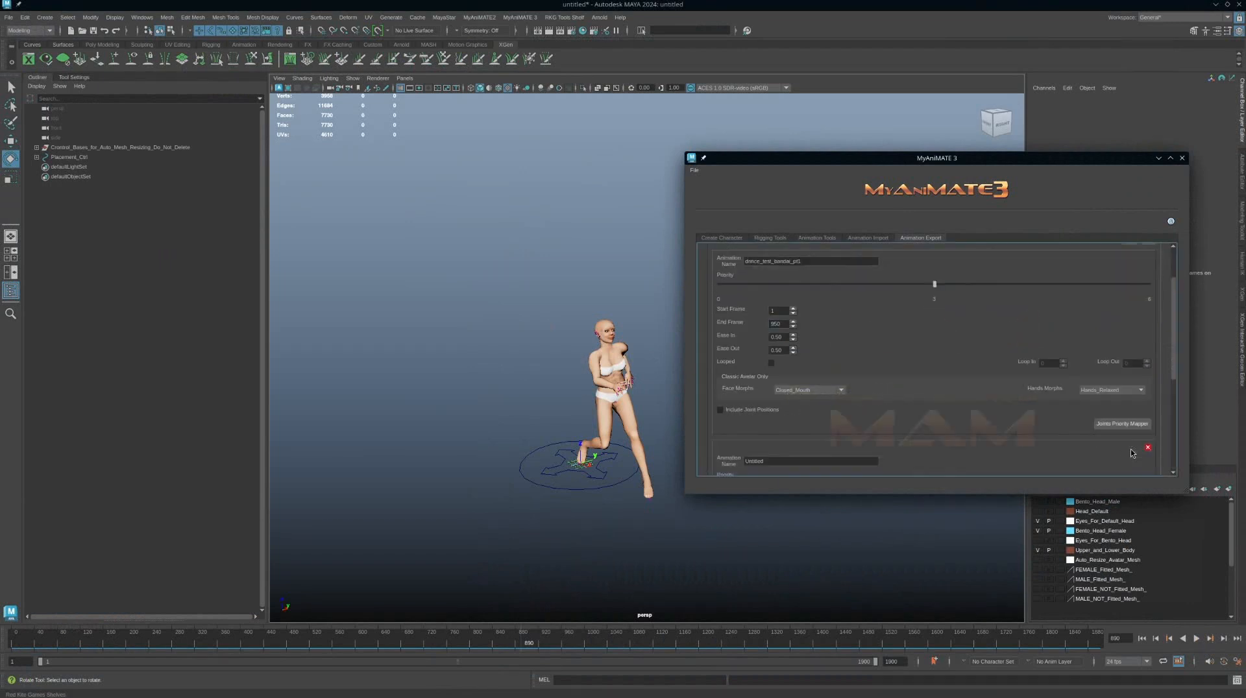
scroll(1006, 403, down, 3)
scroll(1001, 406, up, 2)
drag(834, 261, 635, 258)
key(ctrl+c)
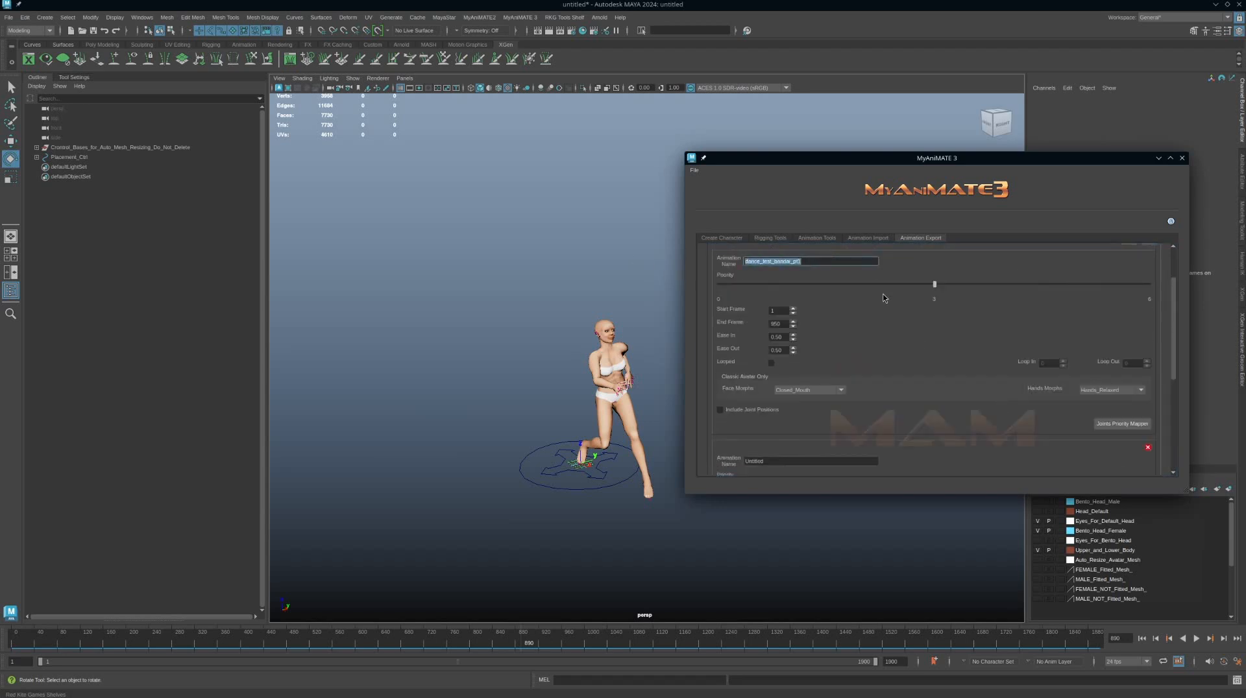
click(829, 461)
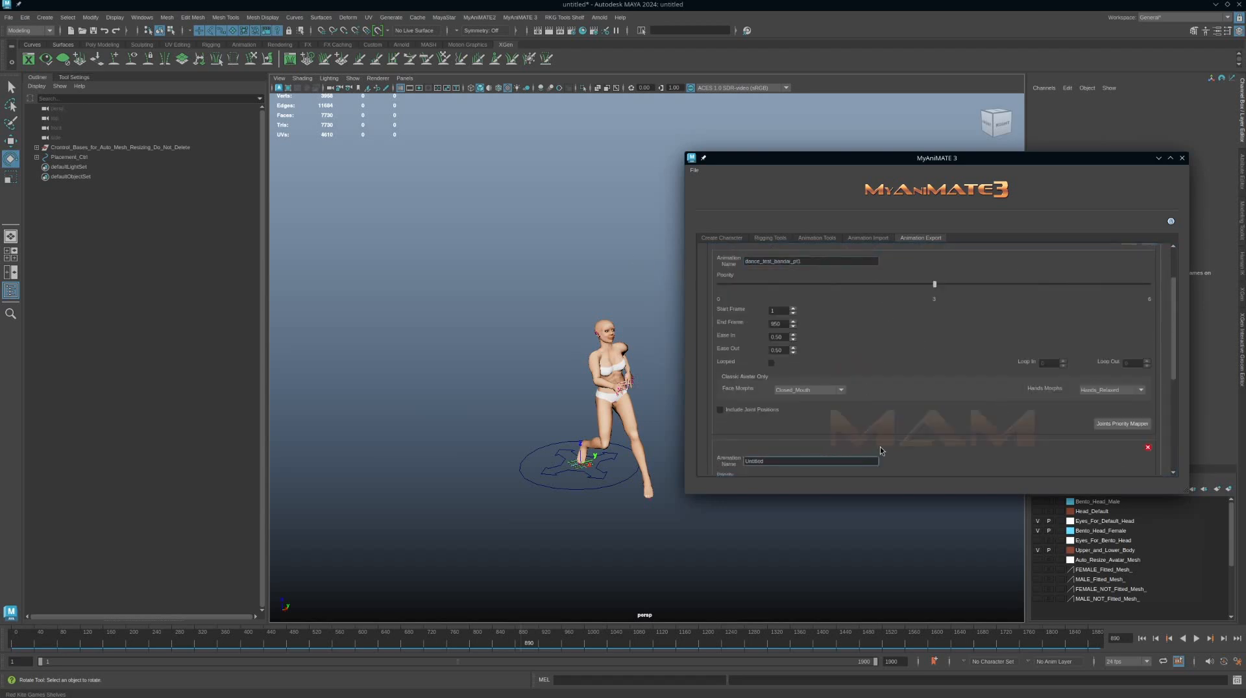
key(BackSpace)
key(BackSpace)
key(BackSpace)
key(BackSpace)
key(BackSpace)
key(BackSpace)
key(ctrl+v)
scroll(881, 422, down, 3)
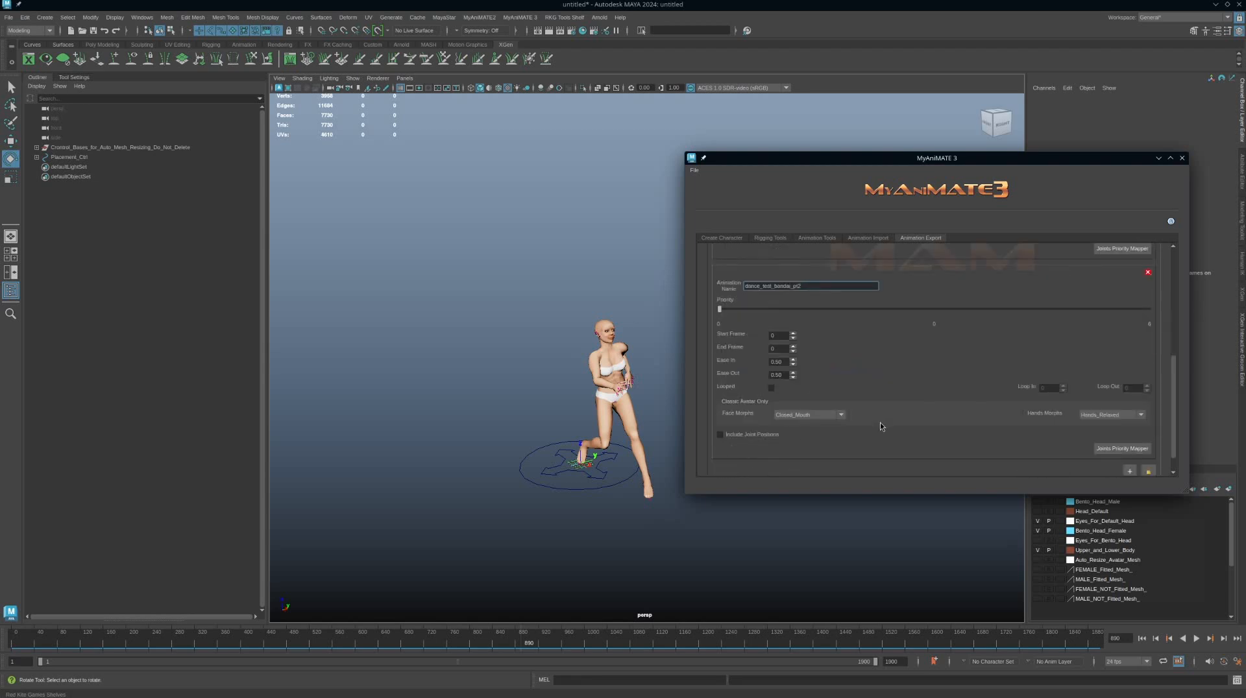
Set the second clip's Priority to 3, Start Frame to 950 and End Frame to 1900
click(932, 310)
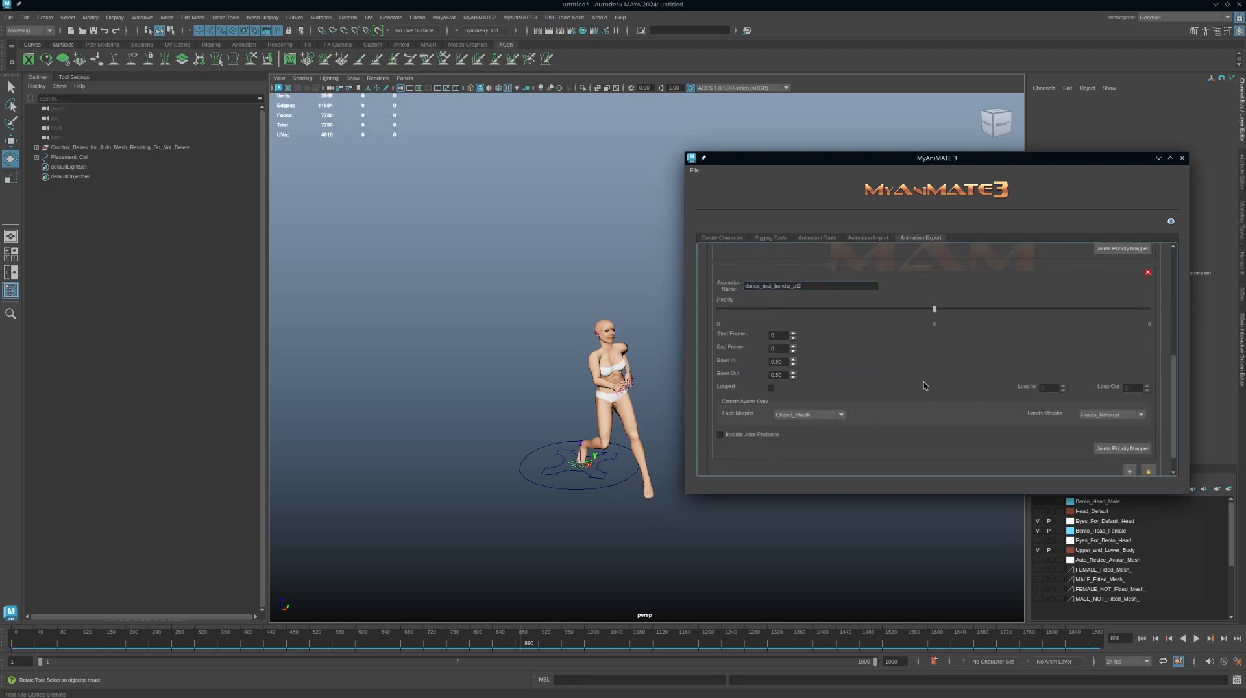
scroll(779, 337, up, 3)
double_click(778, 325)
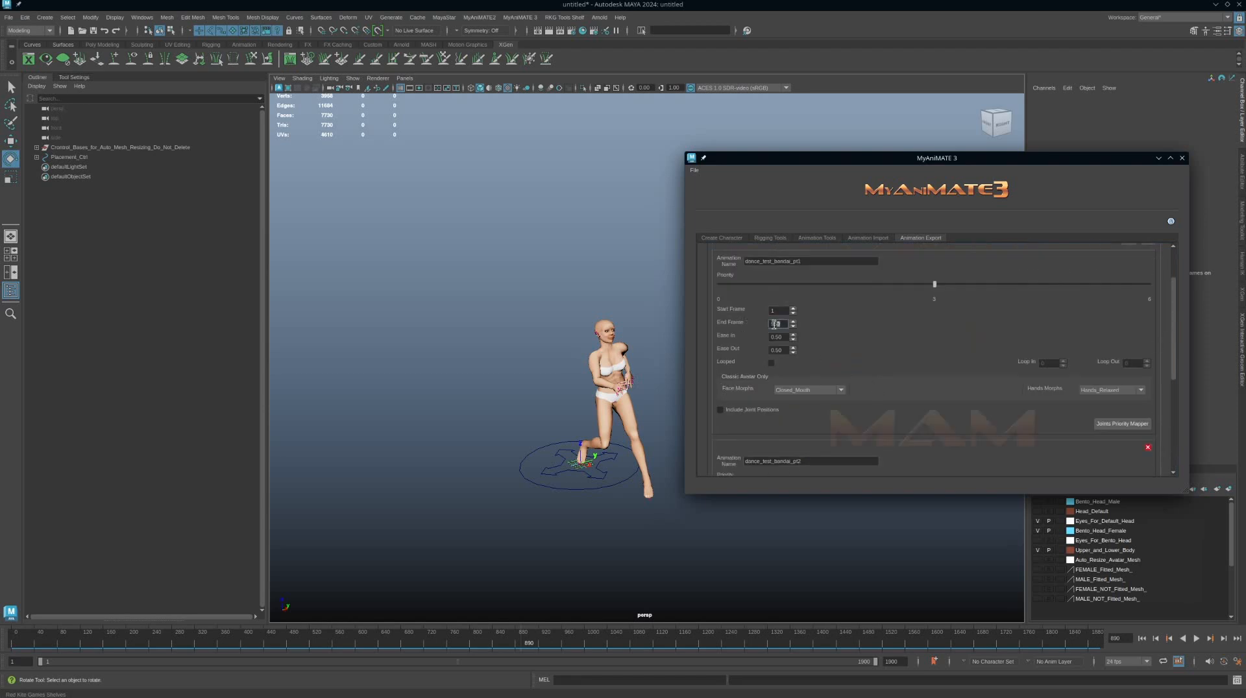
scroll(779, 349, down, 5)
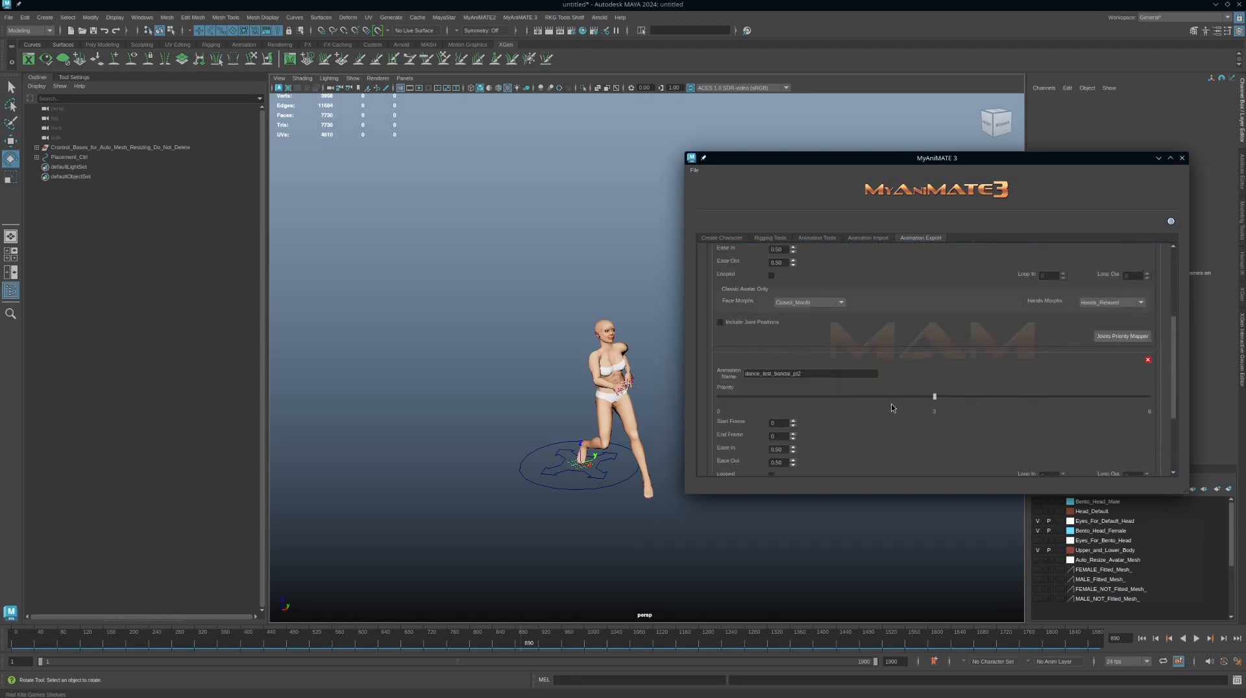
double_click(778, 348)
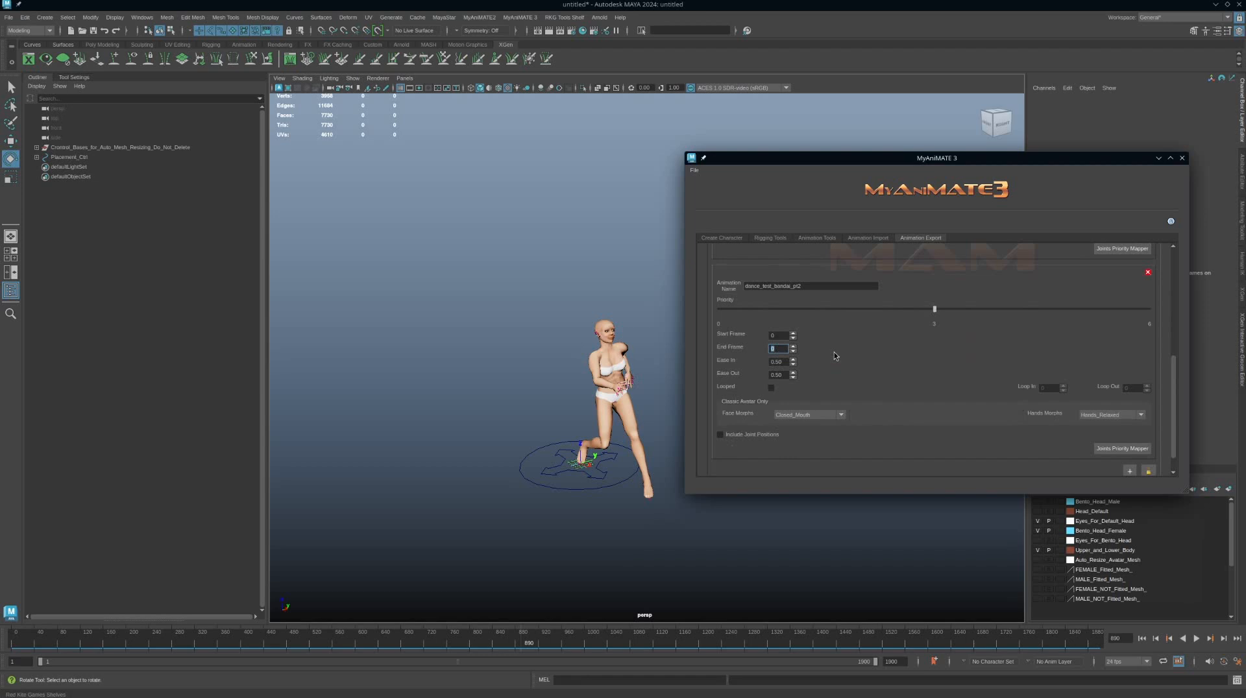
double_click(778, 335)
double_click(777, 349)
text(1900)
scroll(930, 412, down, 1)
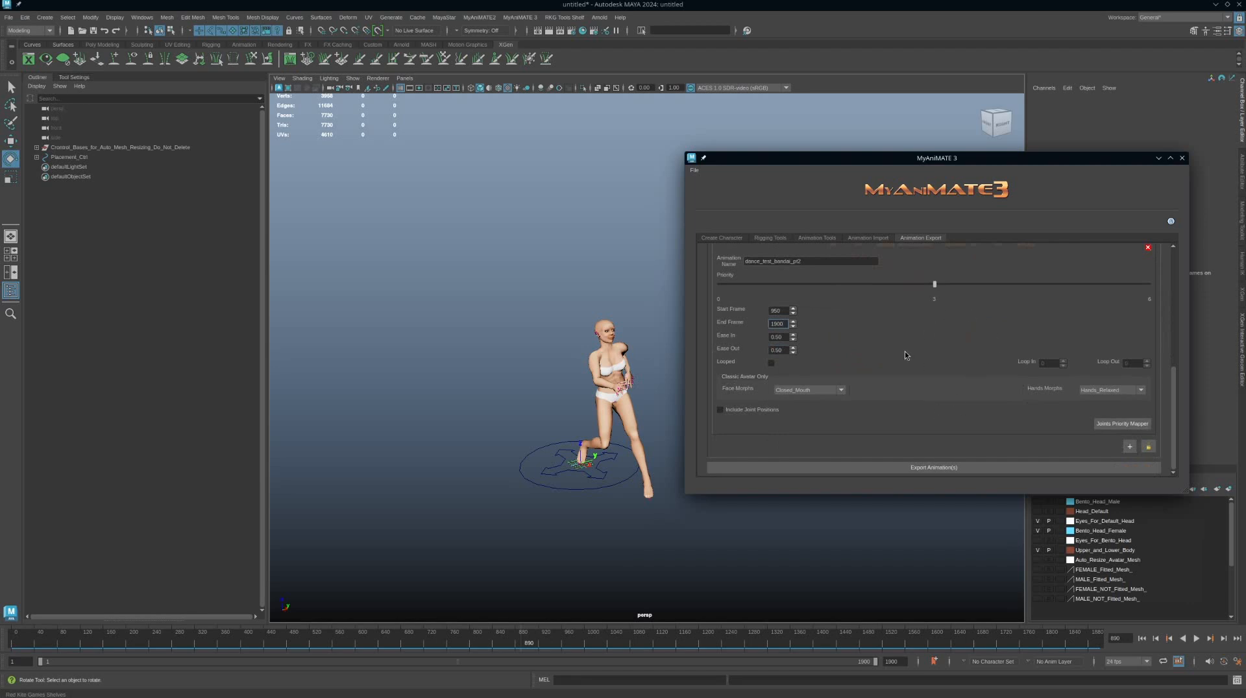
Export both animation clips with the avatar's Placement_Ctrl selected
drag(969, 157, 1011, 111)
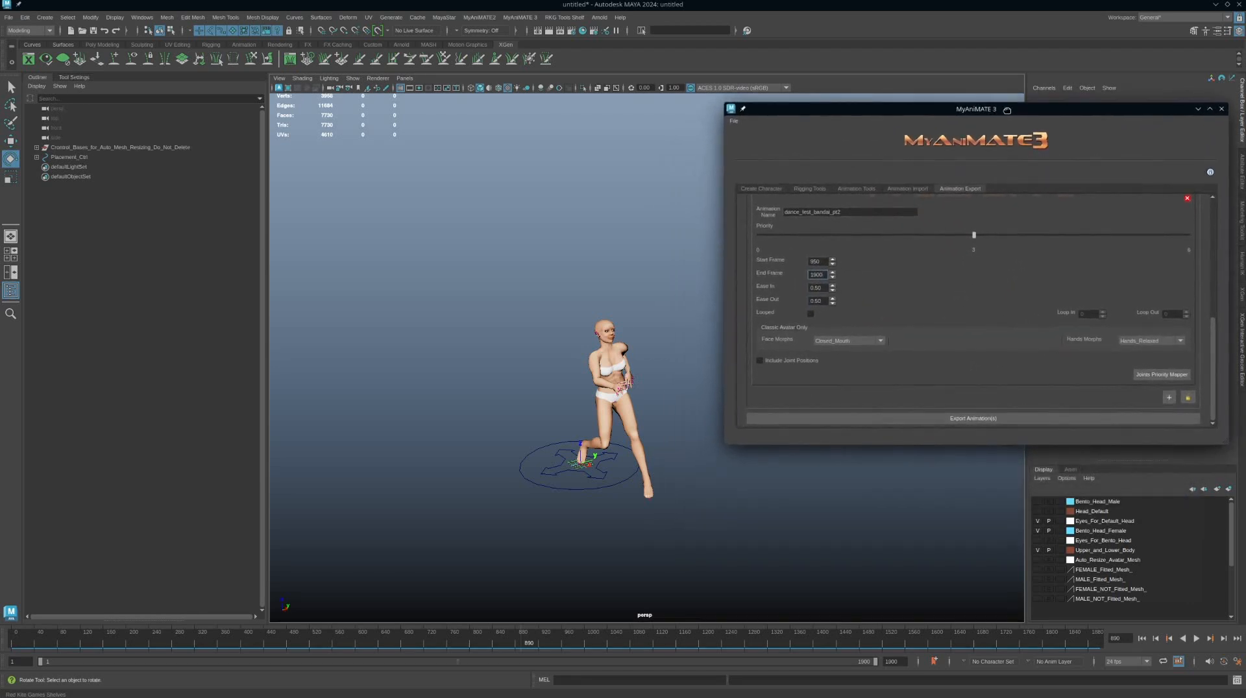
scroll(1075, 305, up, 3)
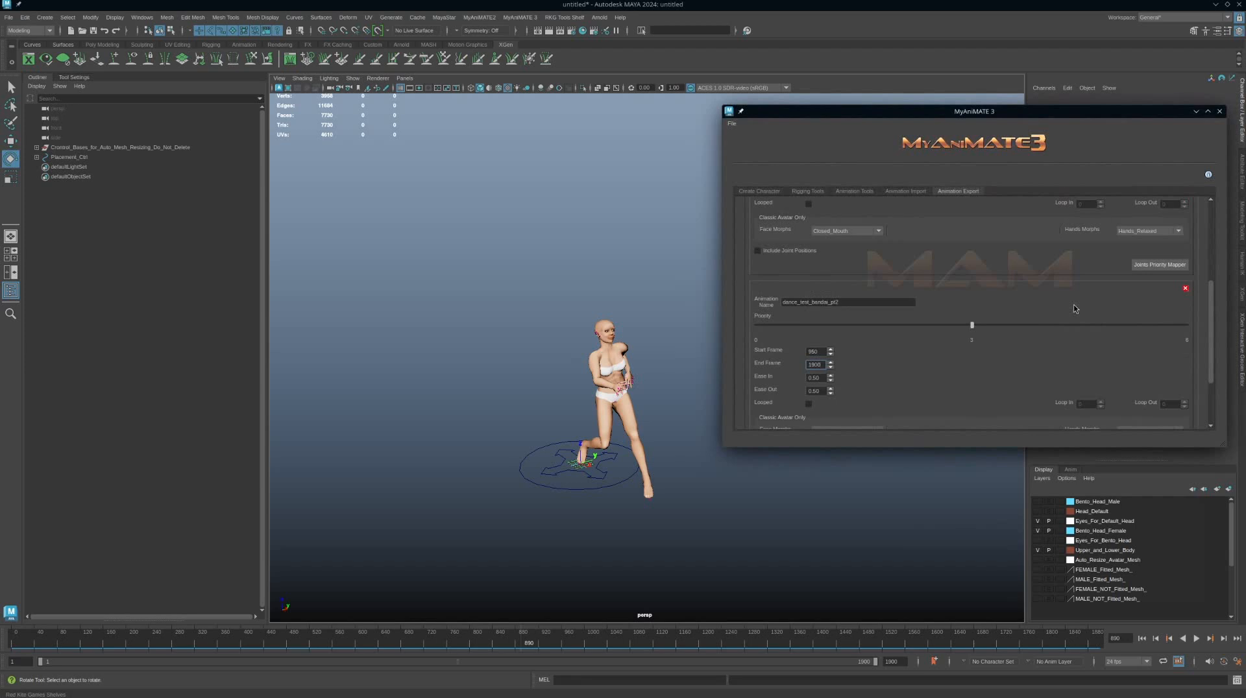
scroll(1074, 305, down, 3)
click(945, 422)
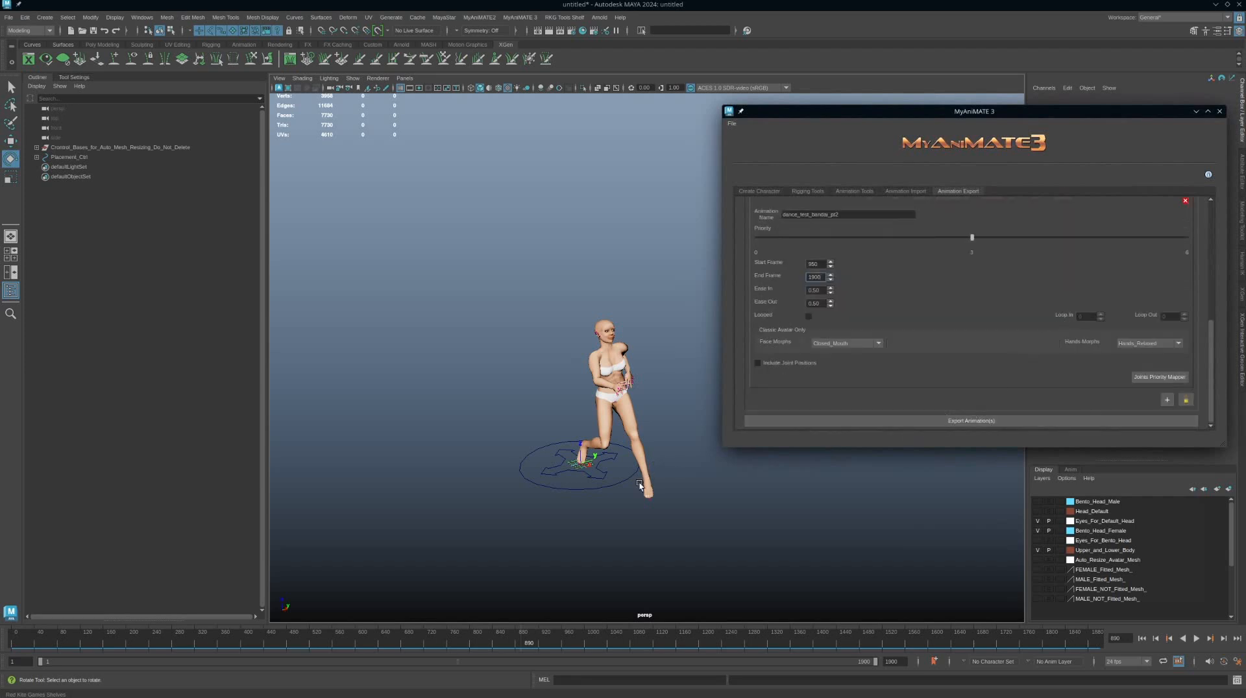
scroll(967, 377, down, 1)
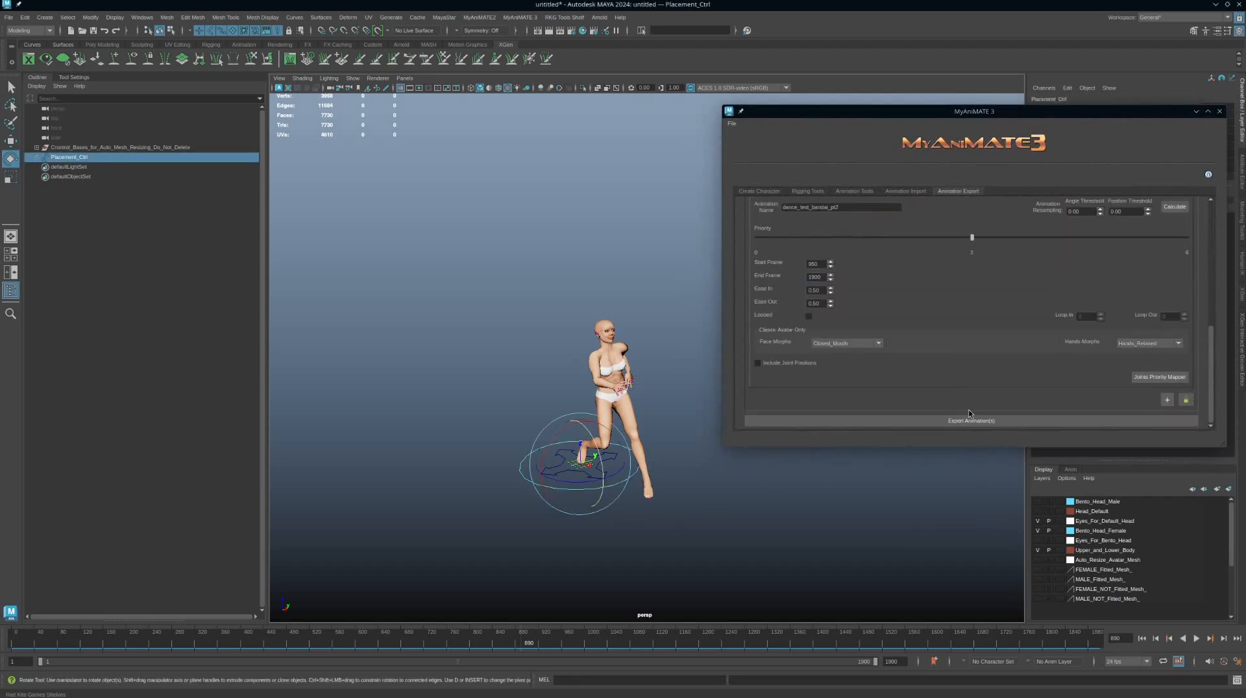
click(974, 420)
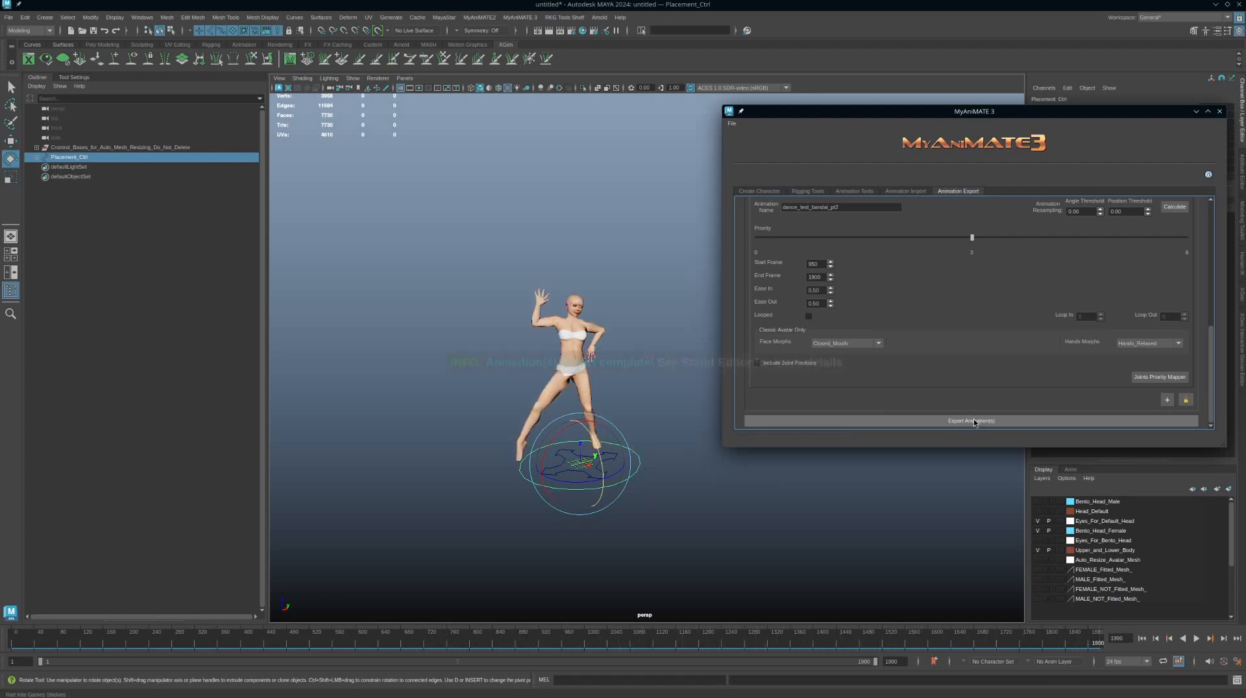
Open the export folder and check the sizes of the pt1 and pt2 .anim files
scroll(989, 328, up, 2)
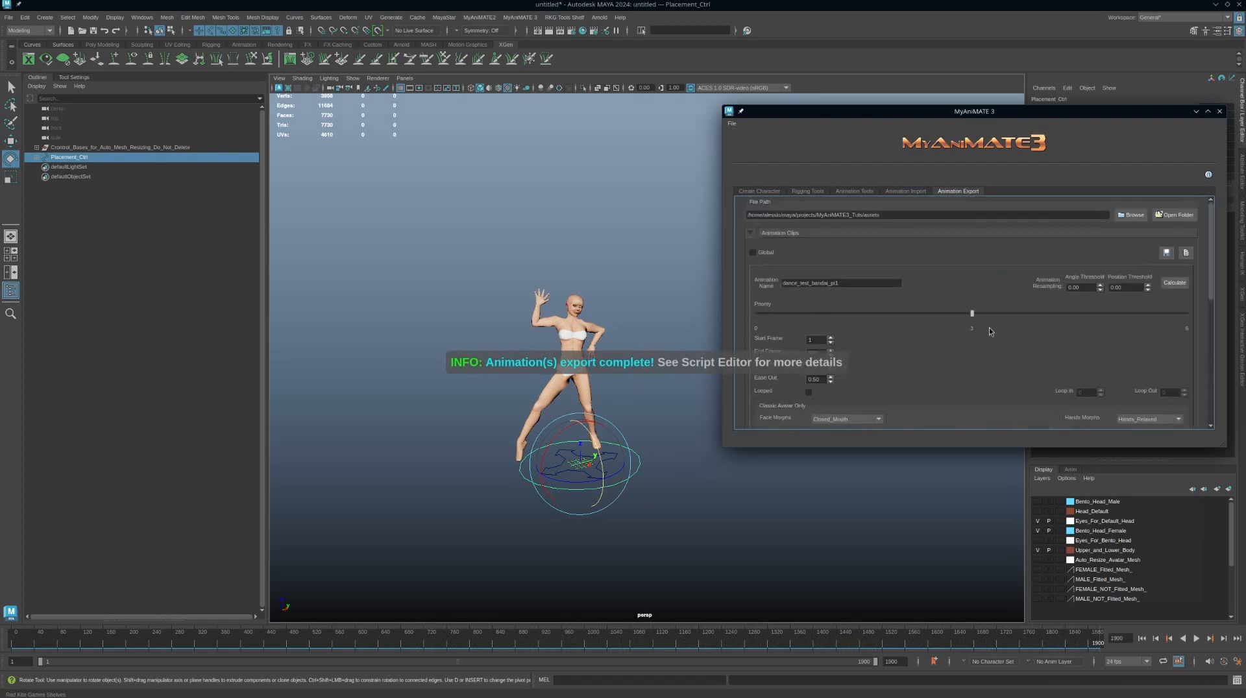
click(1174, 218)
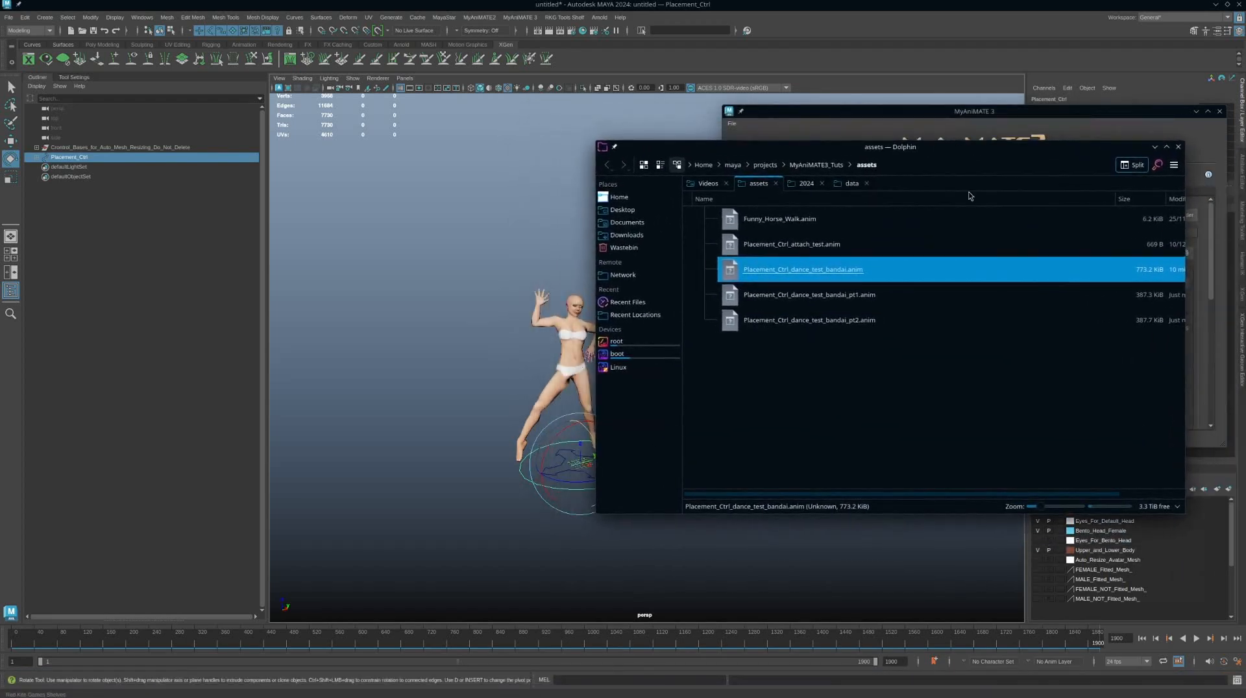
click(874, 296)
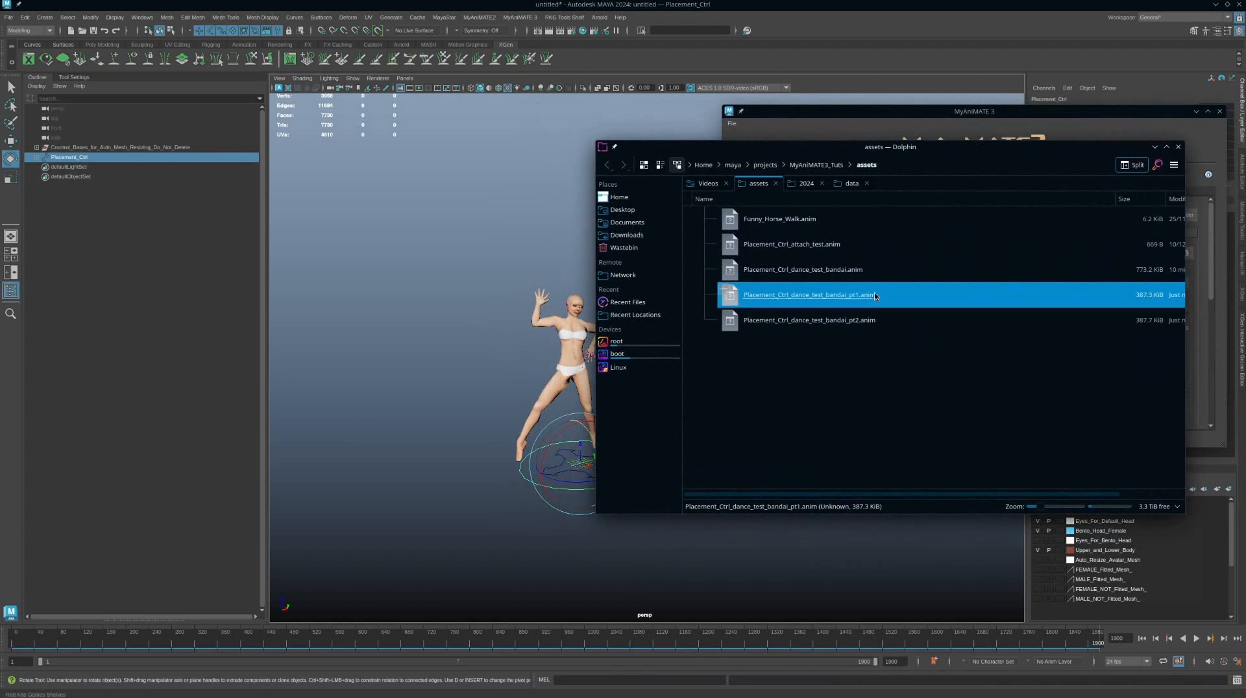
click(892, 325)
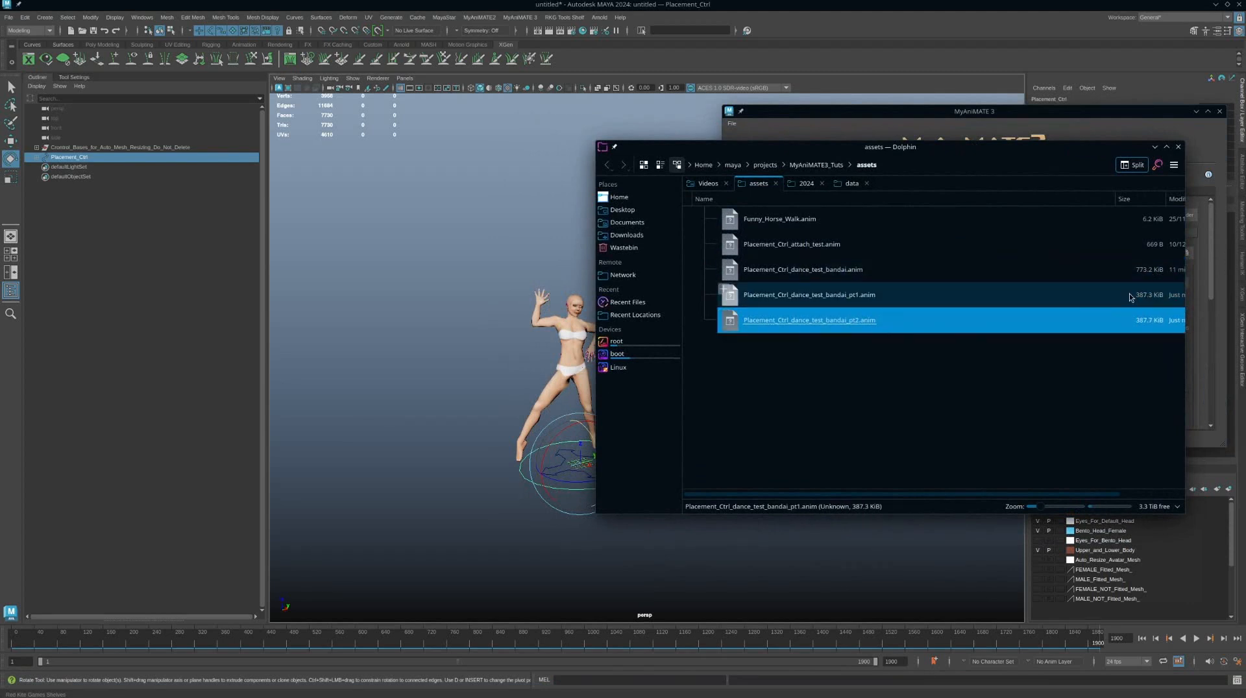
drag(1100, 154, 919, 173)
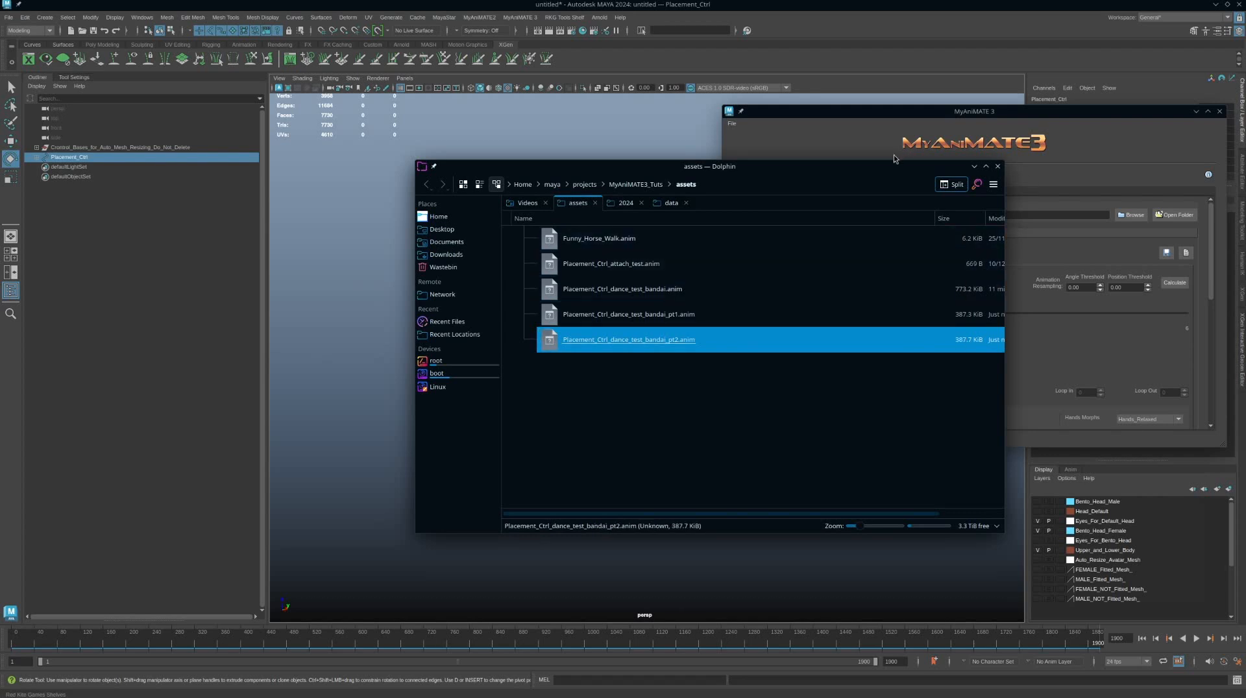
Move the file manager out of view and examine the export settings of both animation clips in an enlarged MyAniMATE 3 window
drag(874, 169, 1245, 208)
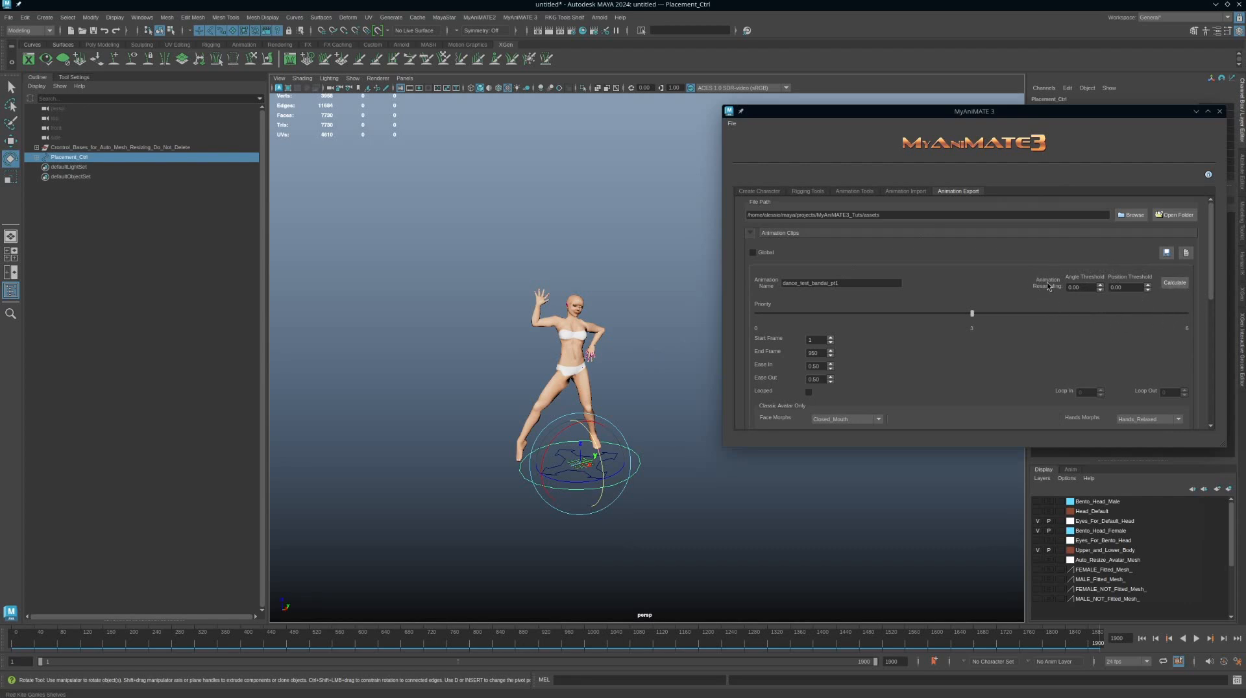
scroll(1054, 305, down, 5)
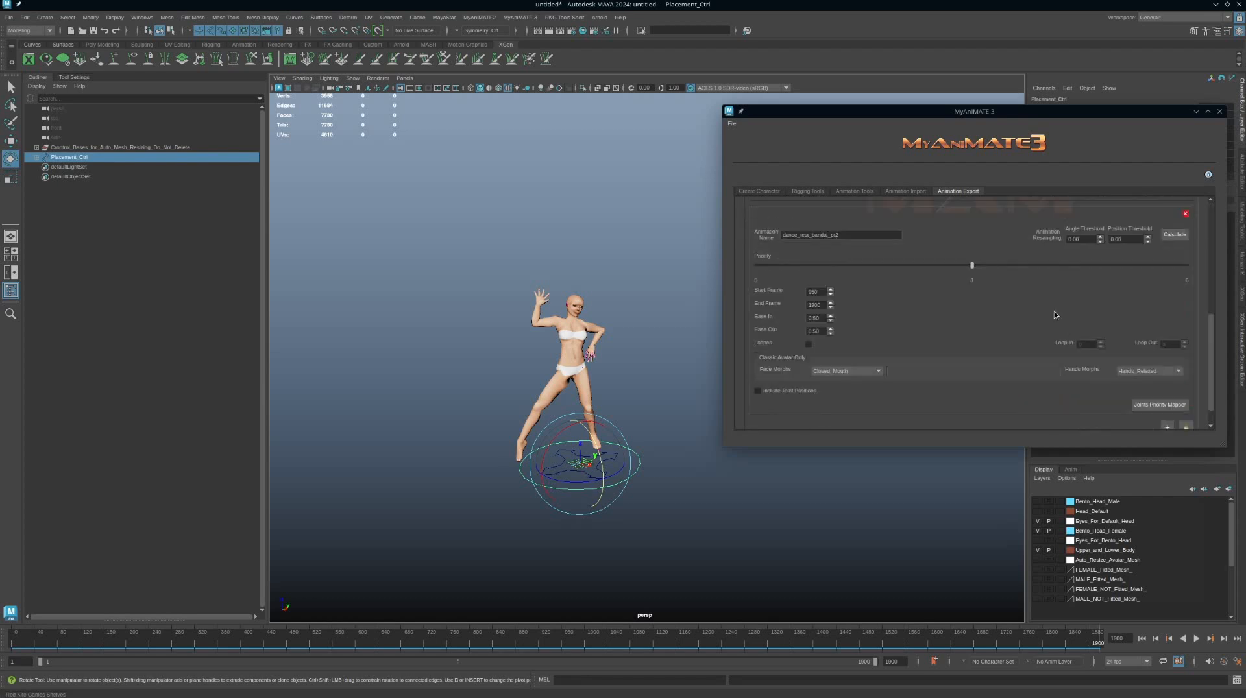
scroll(1054, 310, up, 5)
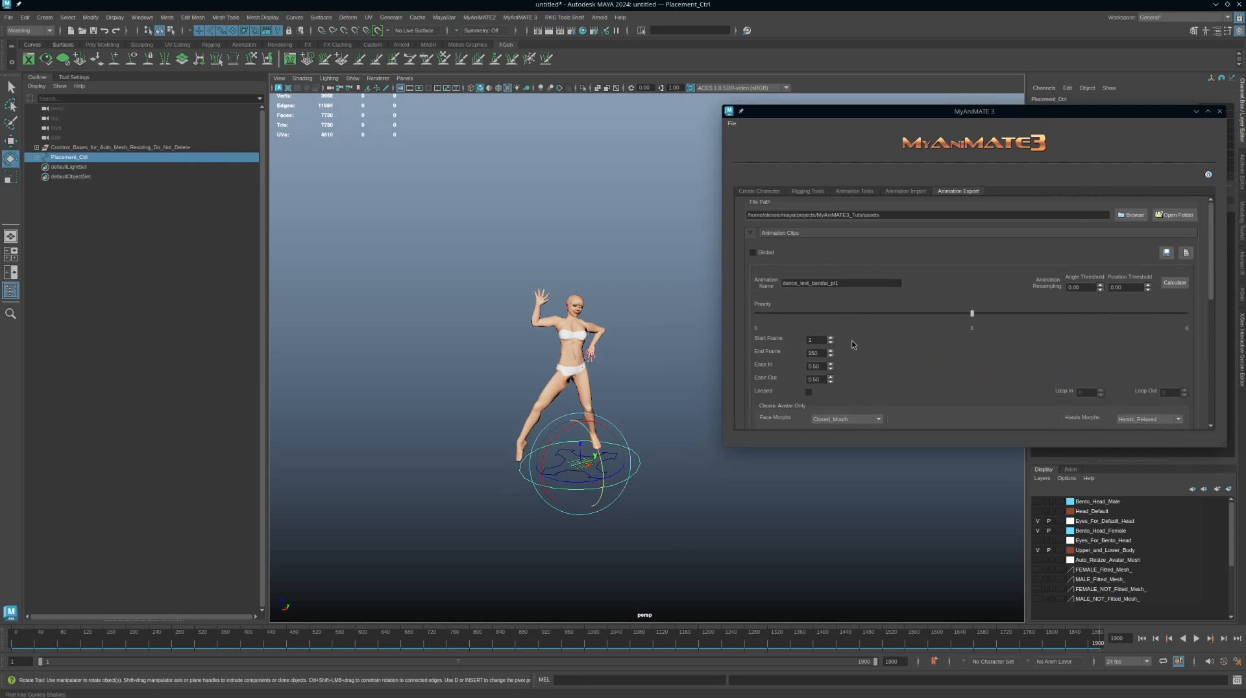
scroll(887, 379, down, 3)
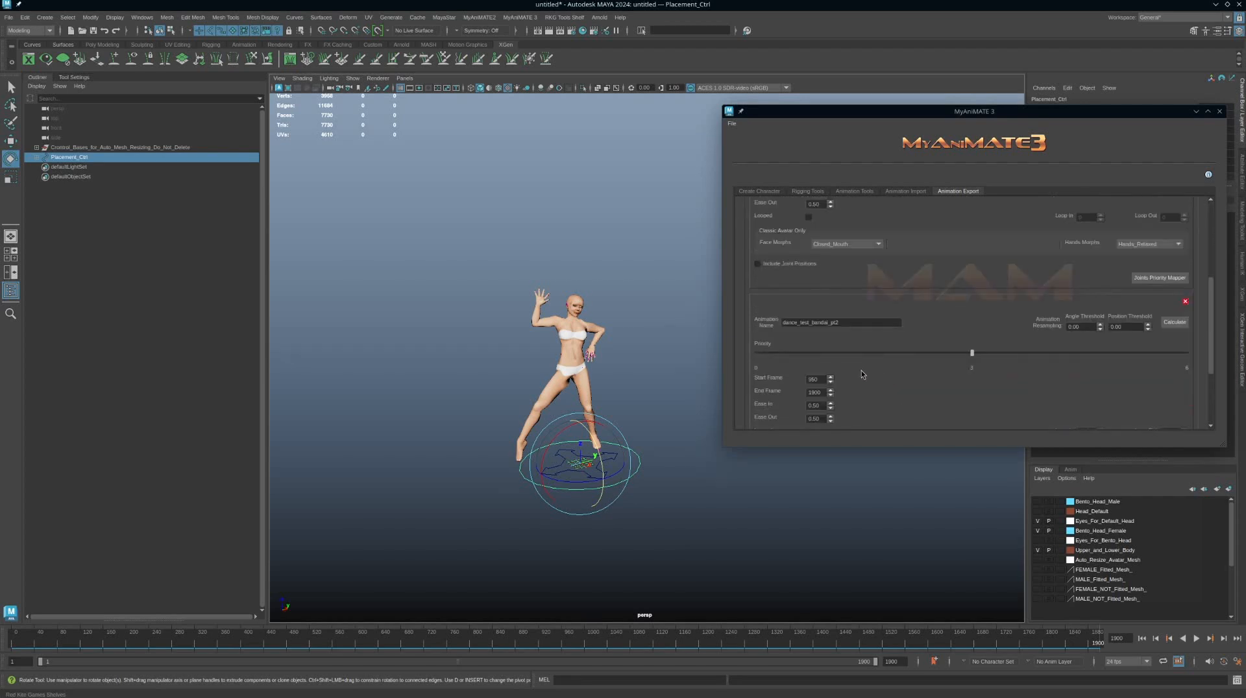
scroll(911, 371, up, 2)
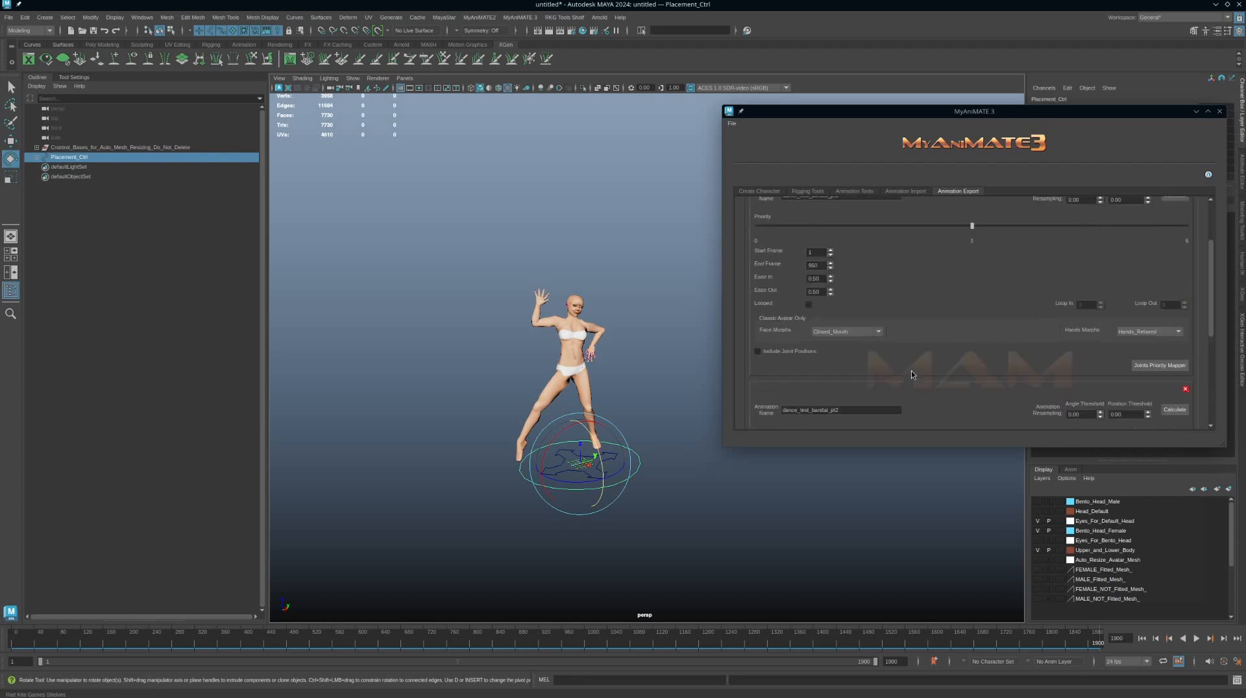
scroll(1034, 395, down, 2)
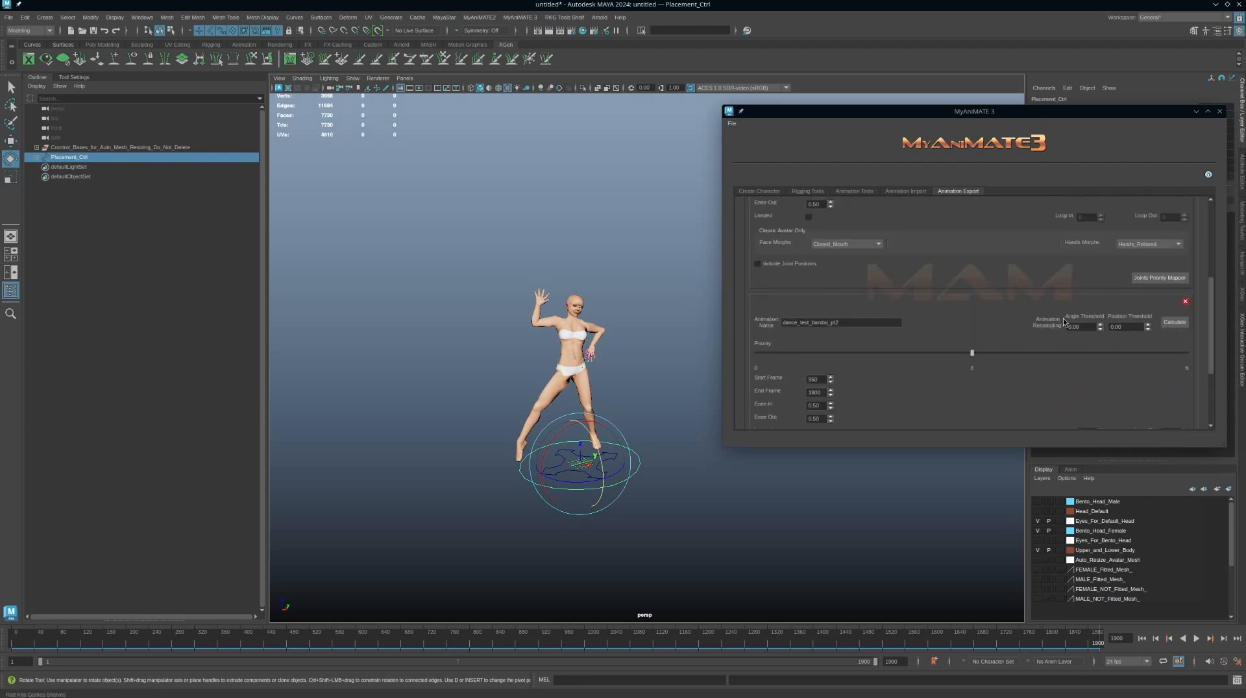
scroll(1064, 318, up, 2)
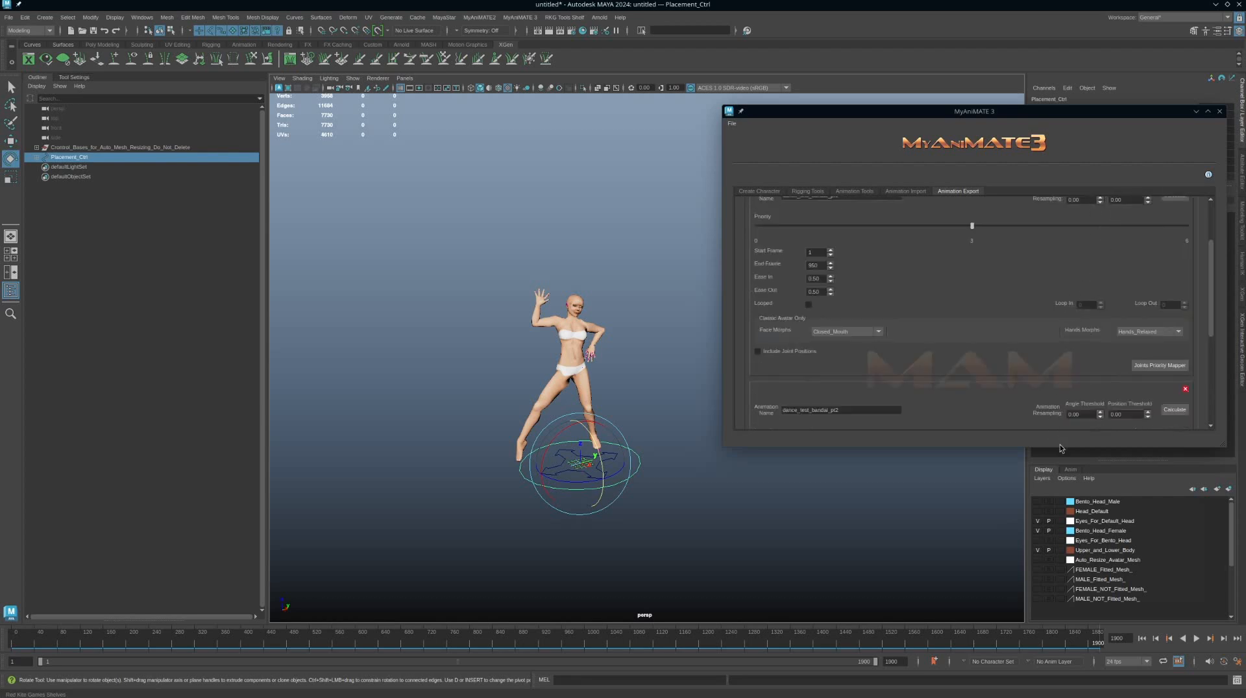
drag(1062, 447, 1051, 570)
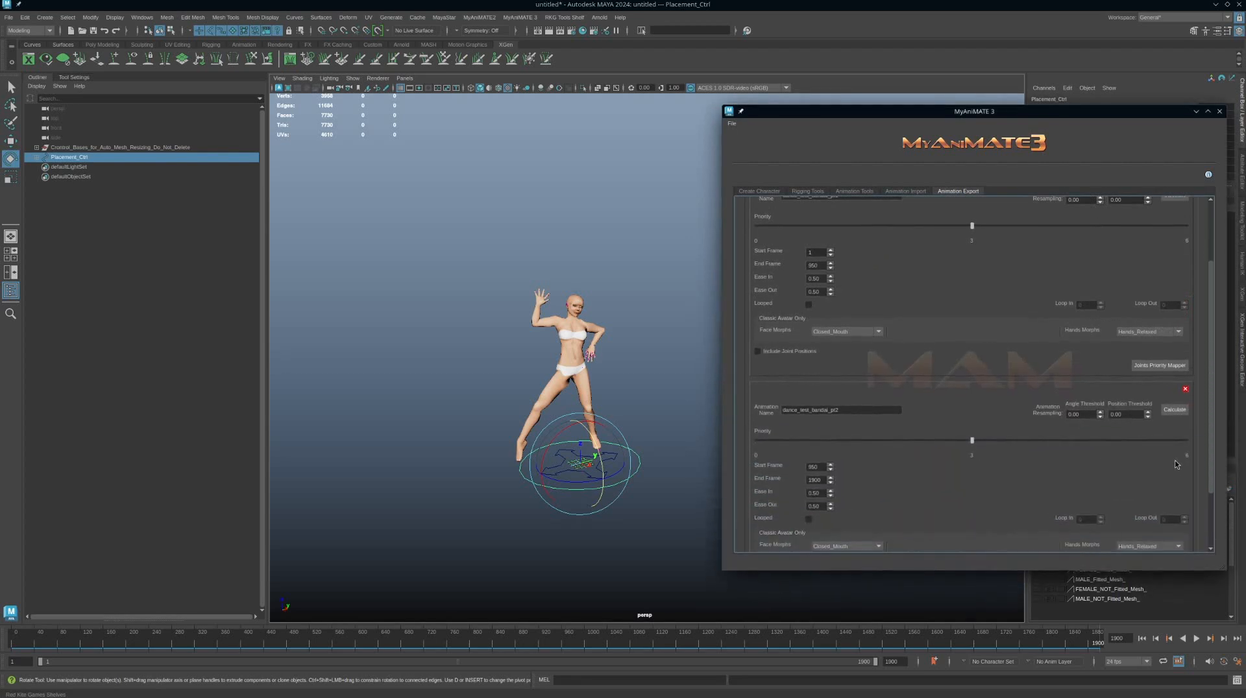
scroll(1173, 461, up, 2)
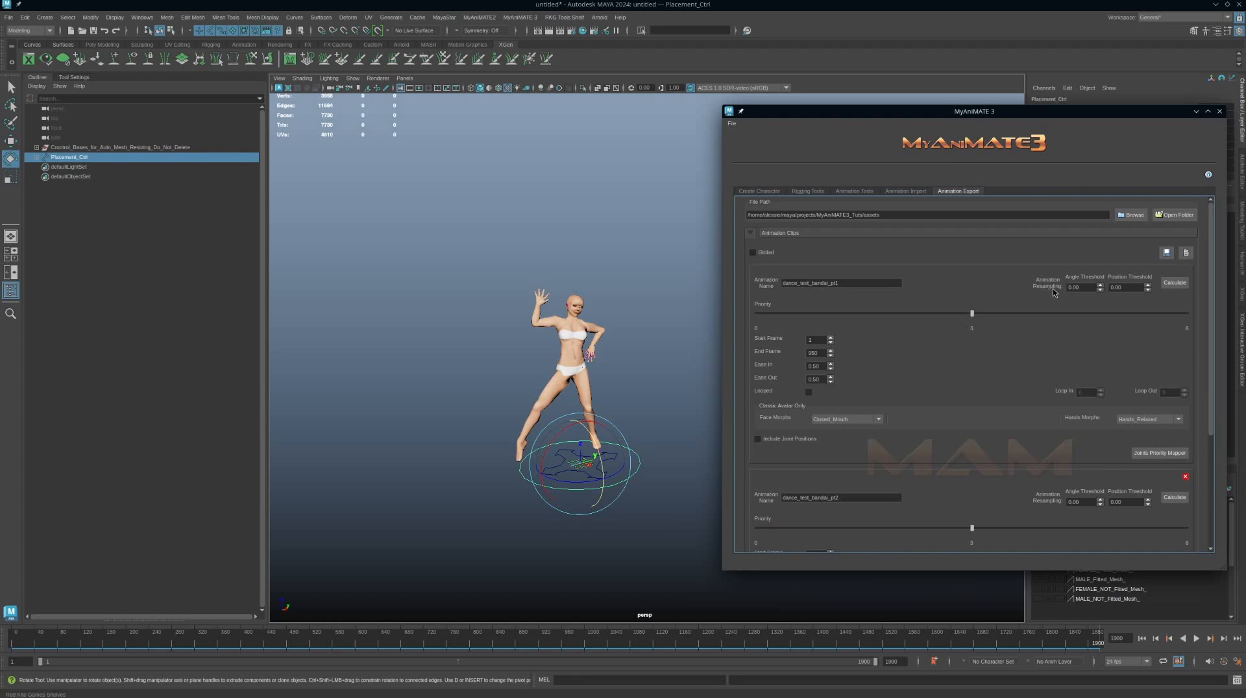
Calculate the animation resampling Angle and Position Thresholds for the pt1 and pt2 clips
mouse_move(1053, 289)
double_click(1091, 287)
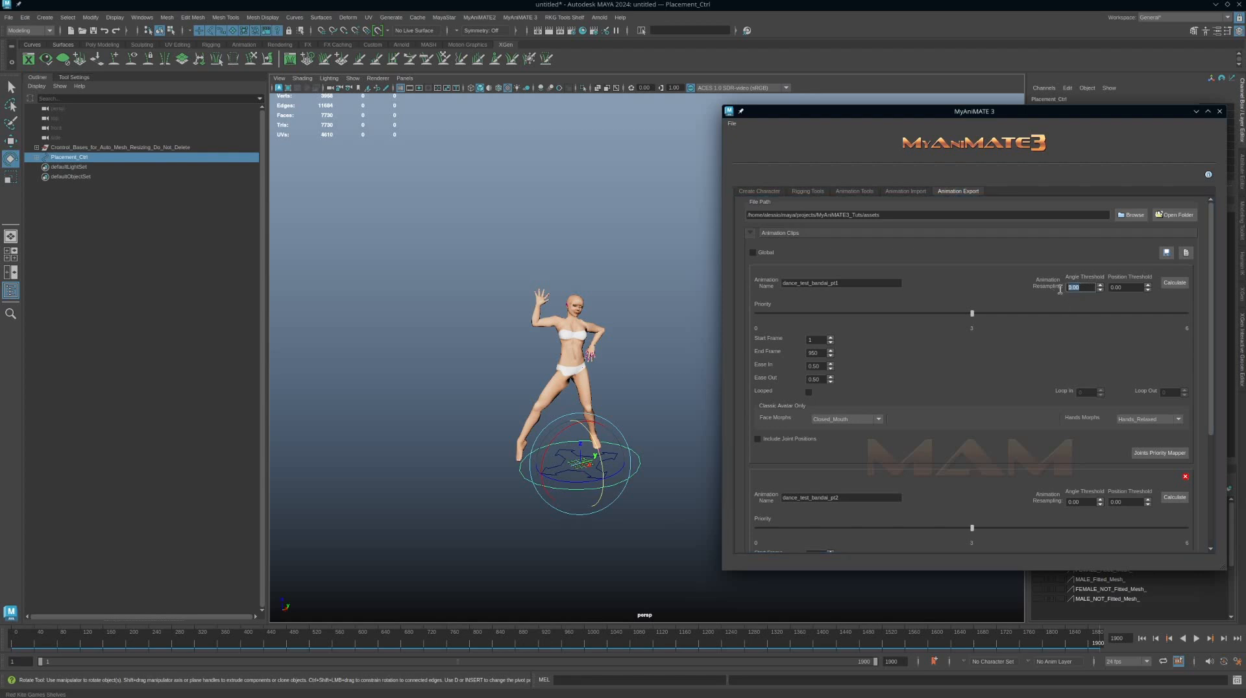
click(1175, 283)
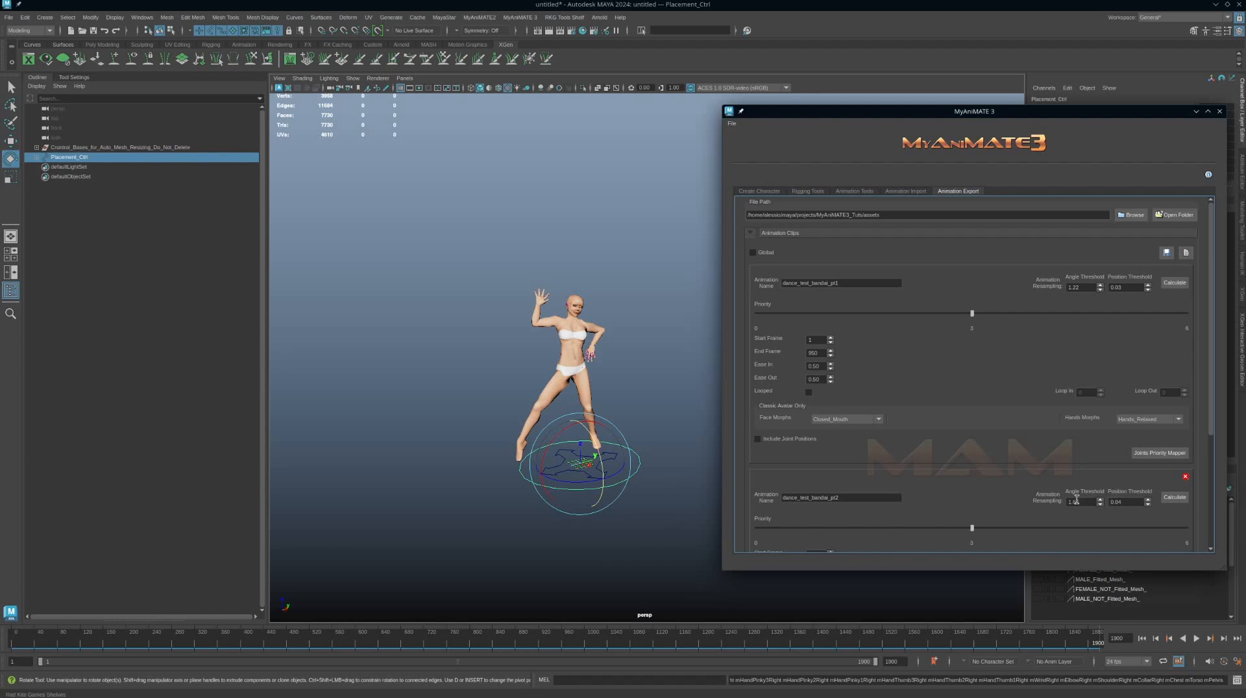
click(1101, 290)
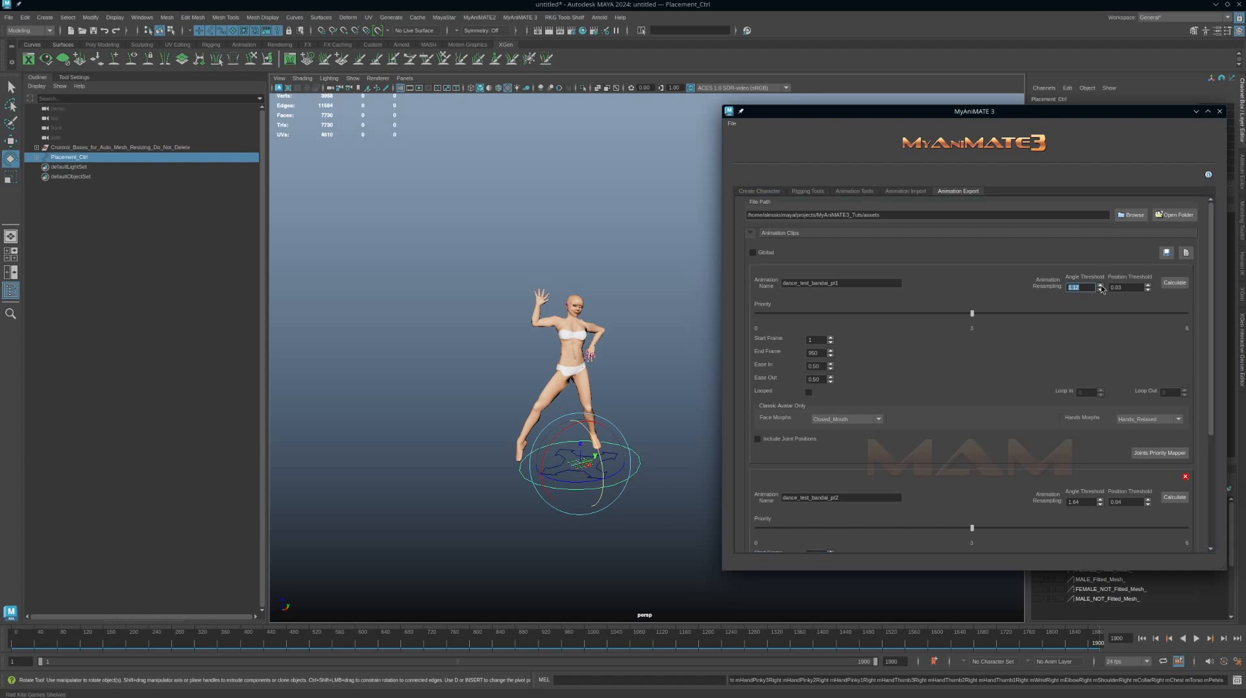
click(1177, 283)
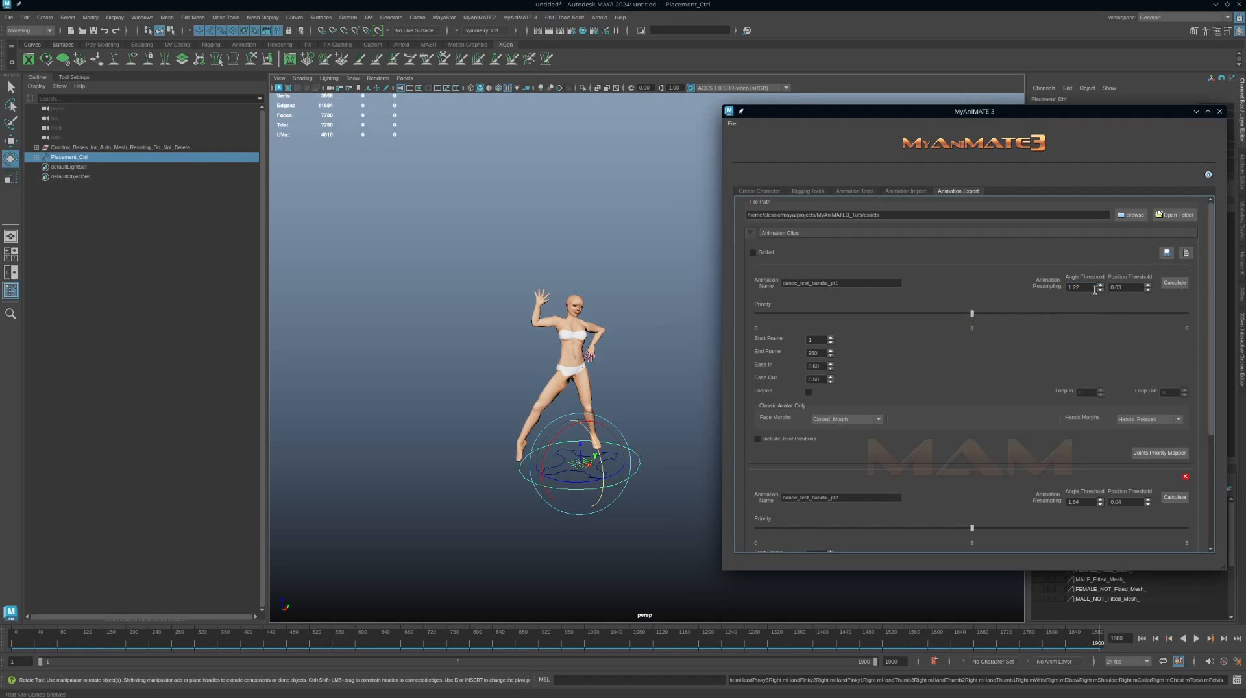
Set pt1's Angle and Position Thresholds to 1.18 and 0.01 and pt2's to 1.60 and 0.02, and export both clips
drag(1077, 288, 1086, 289)
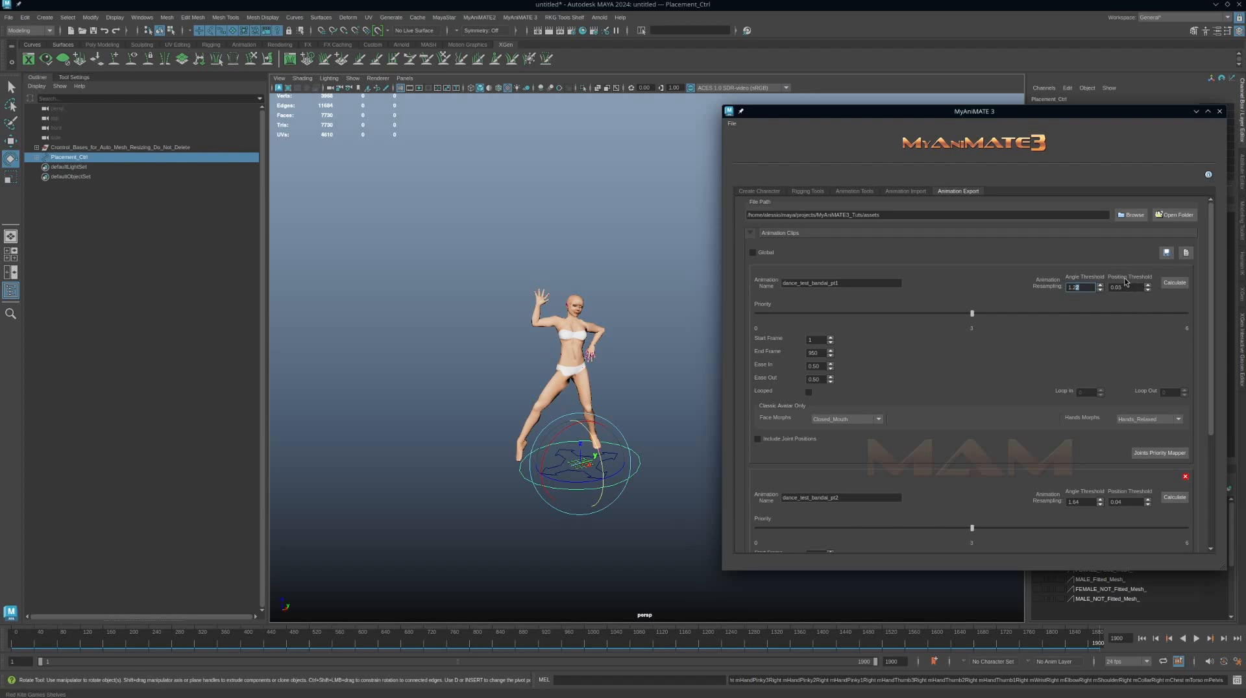
drag(1123, 290, 1120, 291)
click(1121, 502)
click(1086, 287)
key(BackSpace)
key(BackSpace)
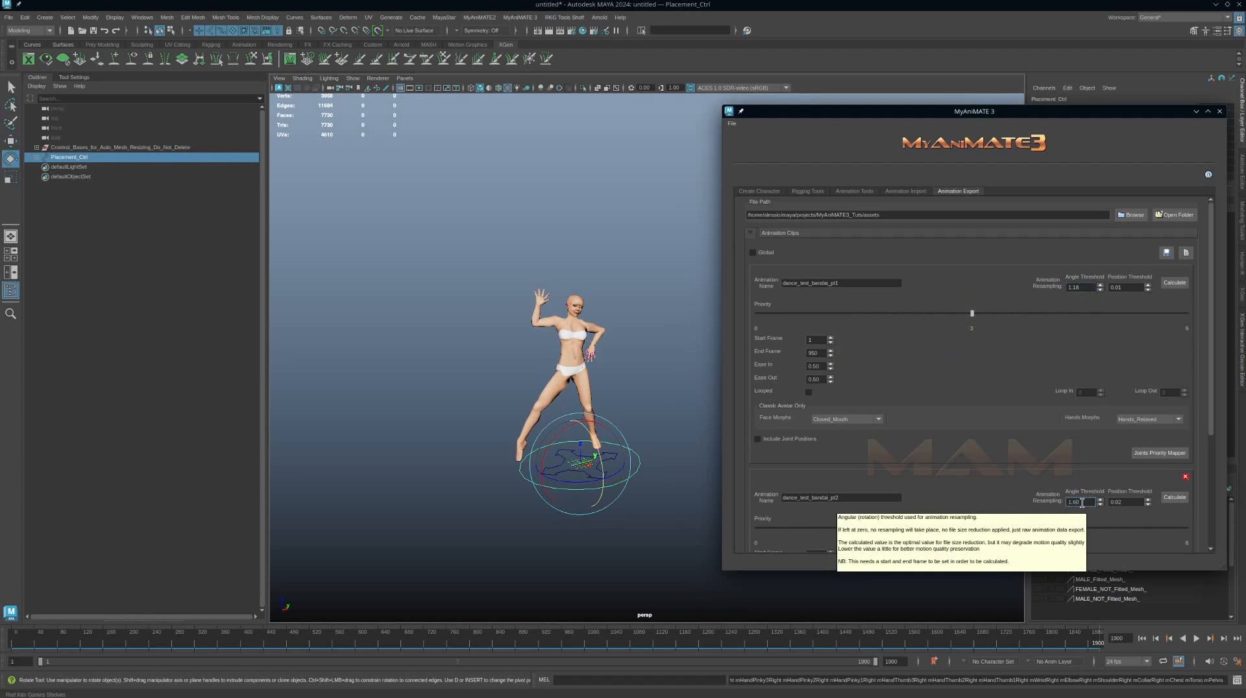
scroll(995, 427, down, 5)
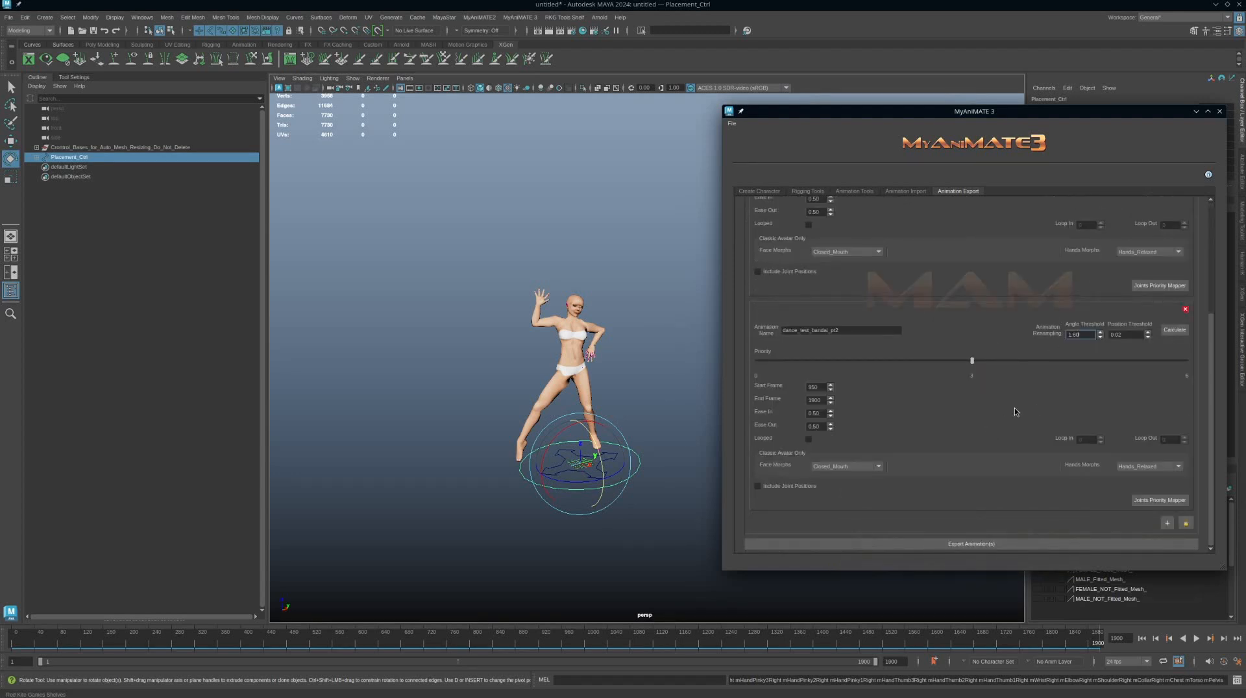
click(965, 544)
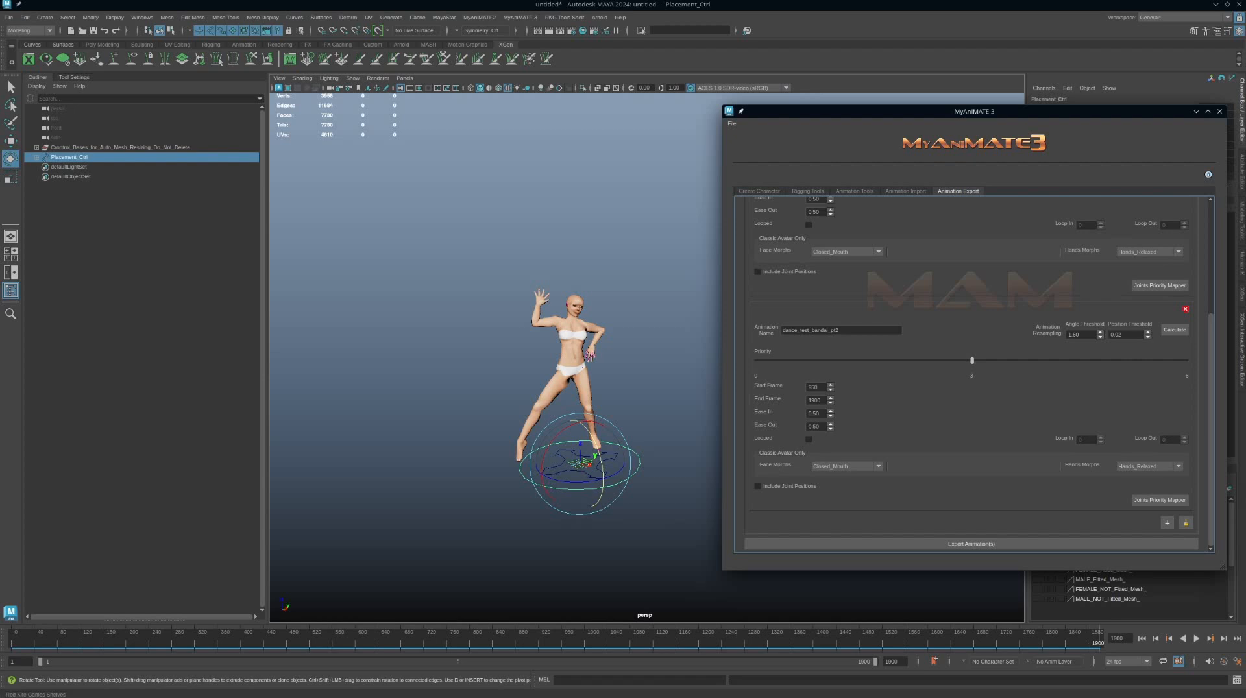
Bring the assets folder back into view and check the sizes of the resampled pt1 and pt2 .anim files
drag(1245, 182, 904, 145)
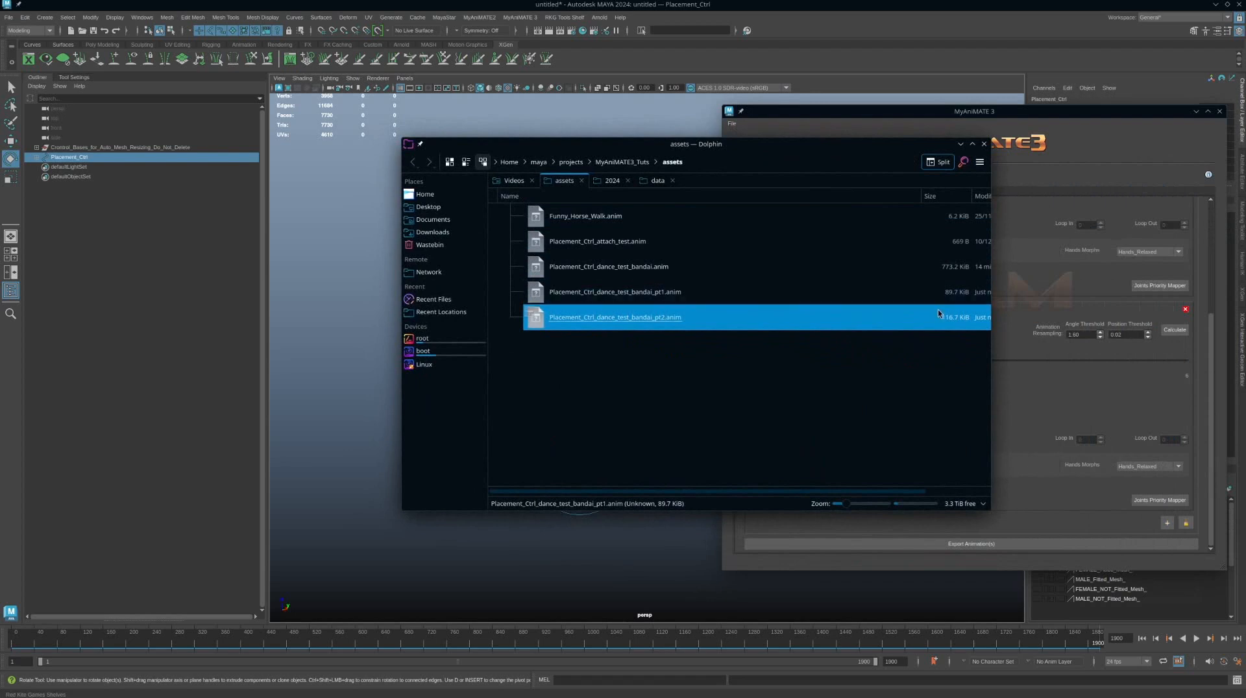
click(921, 298)
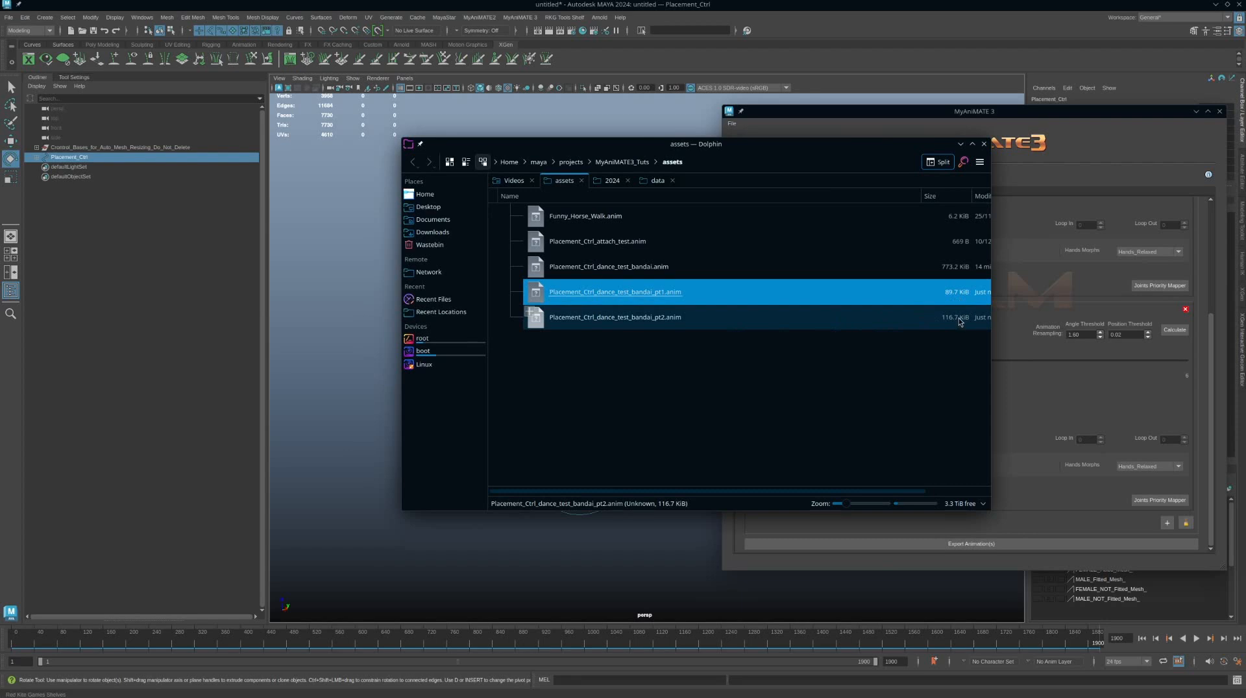
drag(893, 146, 902, 149)
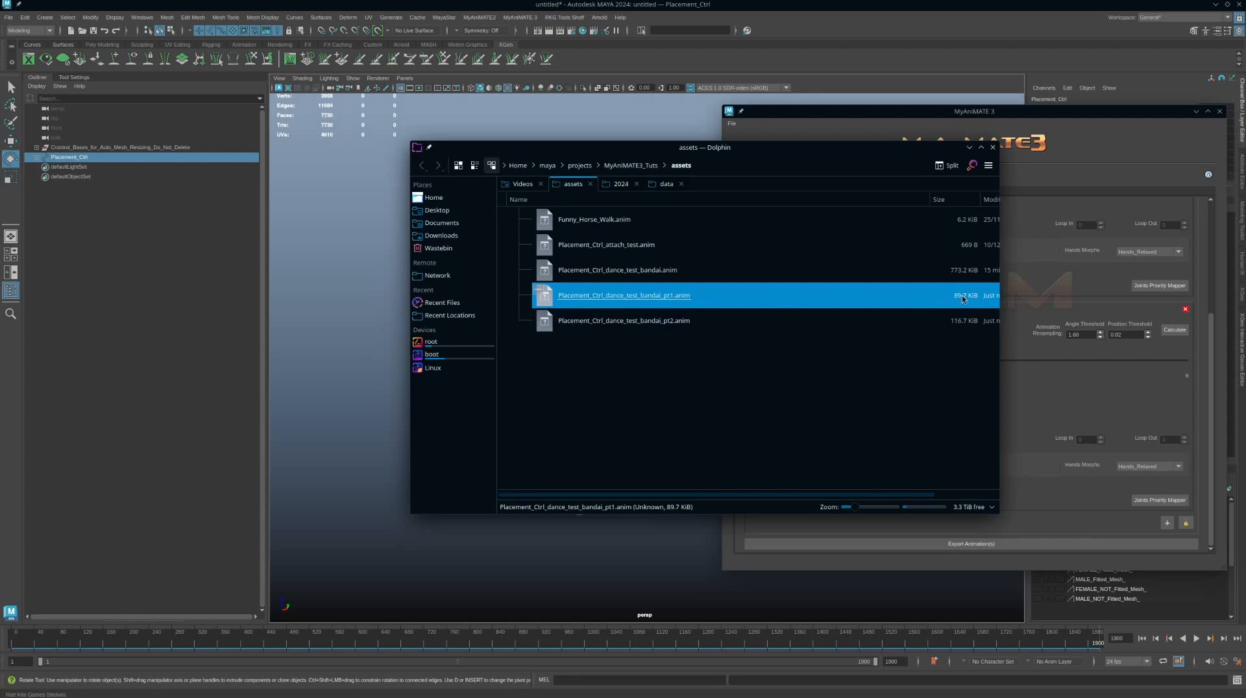
Recalculate the thresholds, adjust pt1's to 1.20 and 0.02 and pt2's to 1.62 and 0.03, and re-export both clips
click(1178, 331)
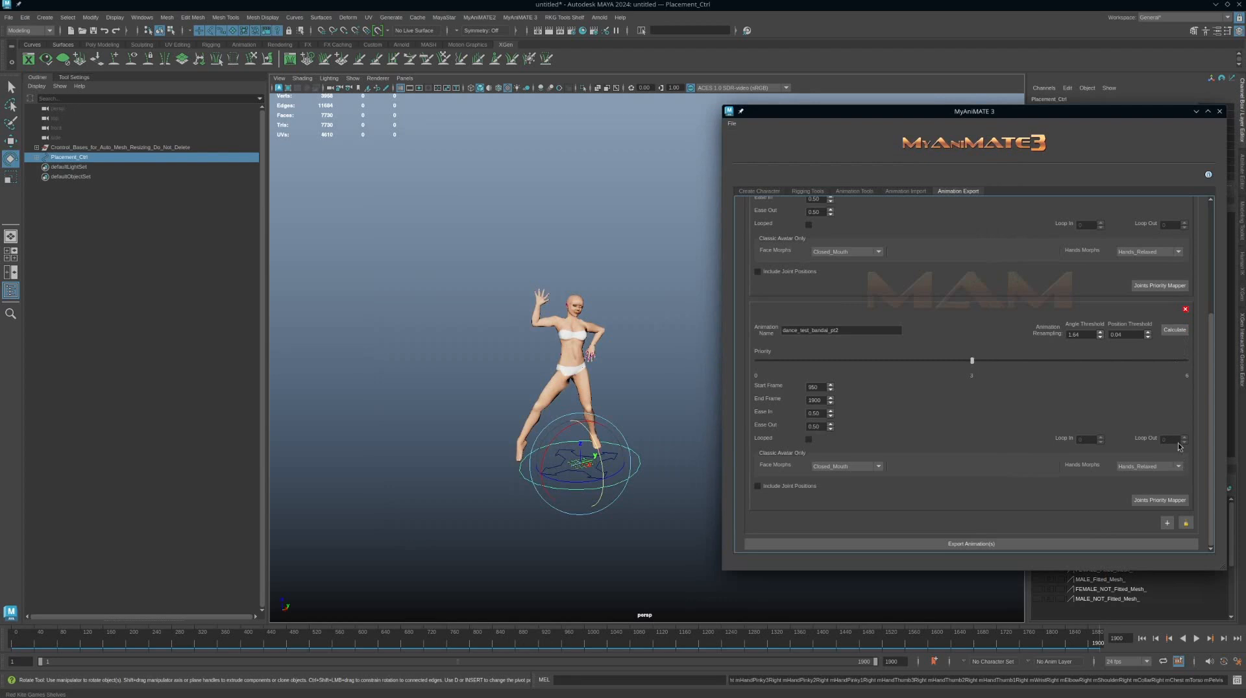
scroll(1179, 447, up, 5)
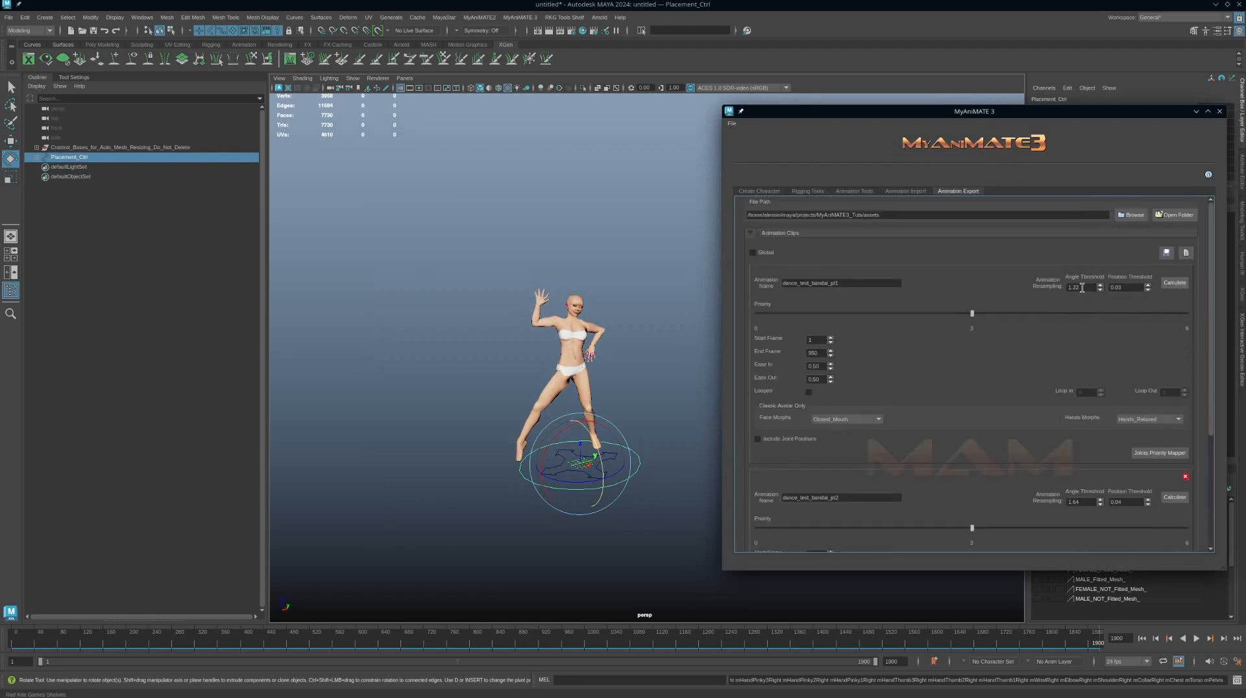
click(1119, 288)
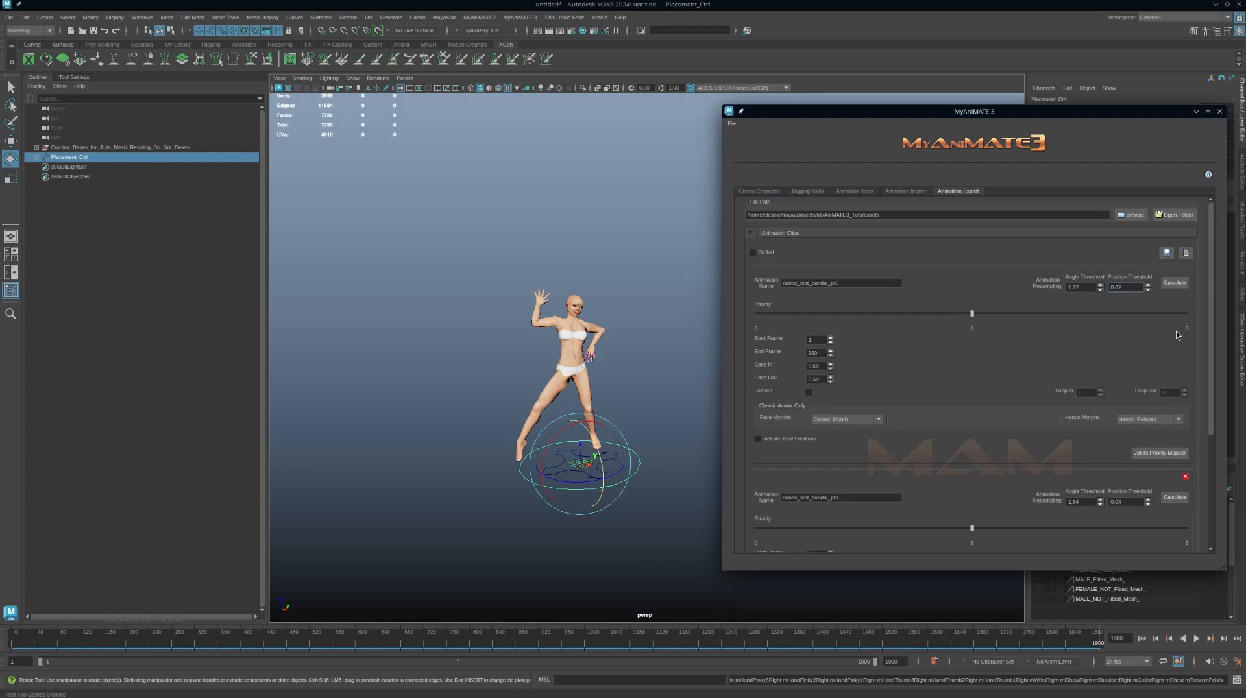
click(1077, 288)
click(1081, 503)
click(1116, 503)
scroll(1025, 351, down, 3)
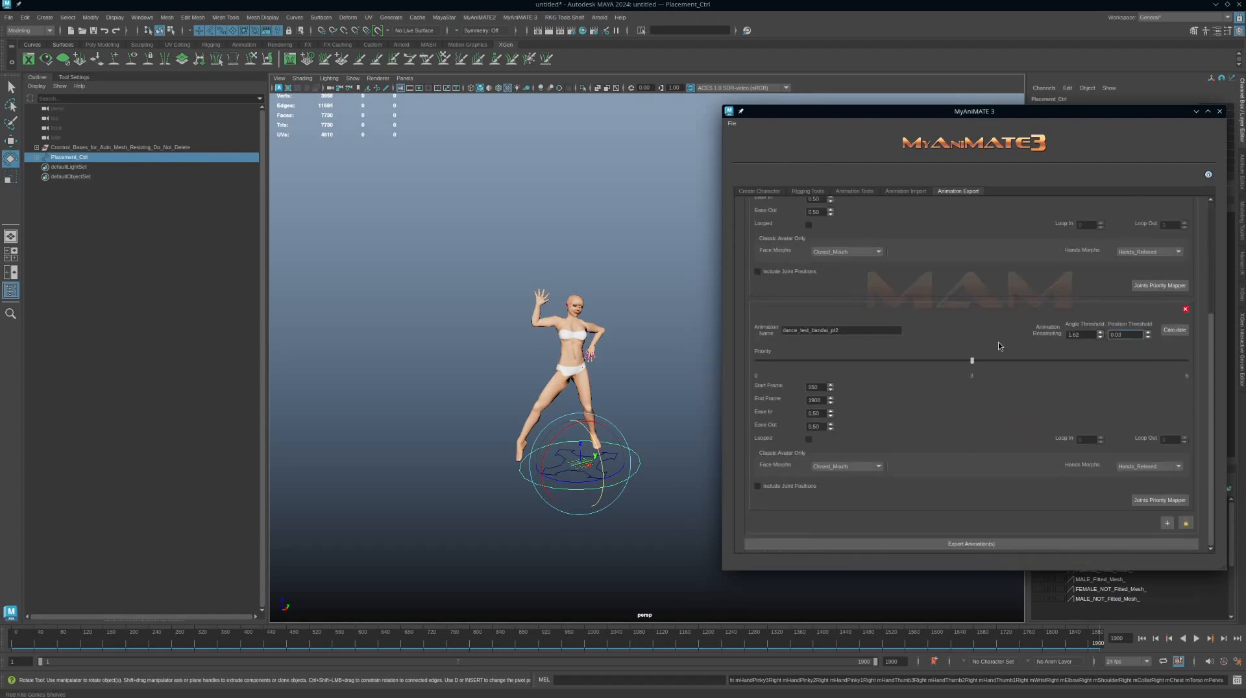
click(982, 546)
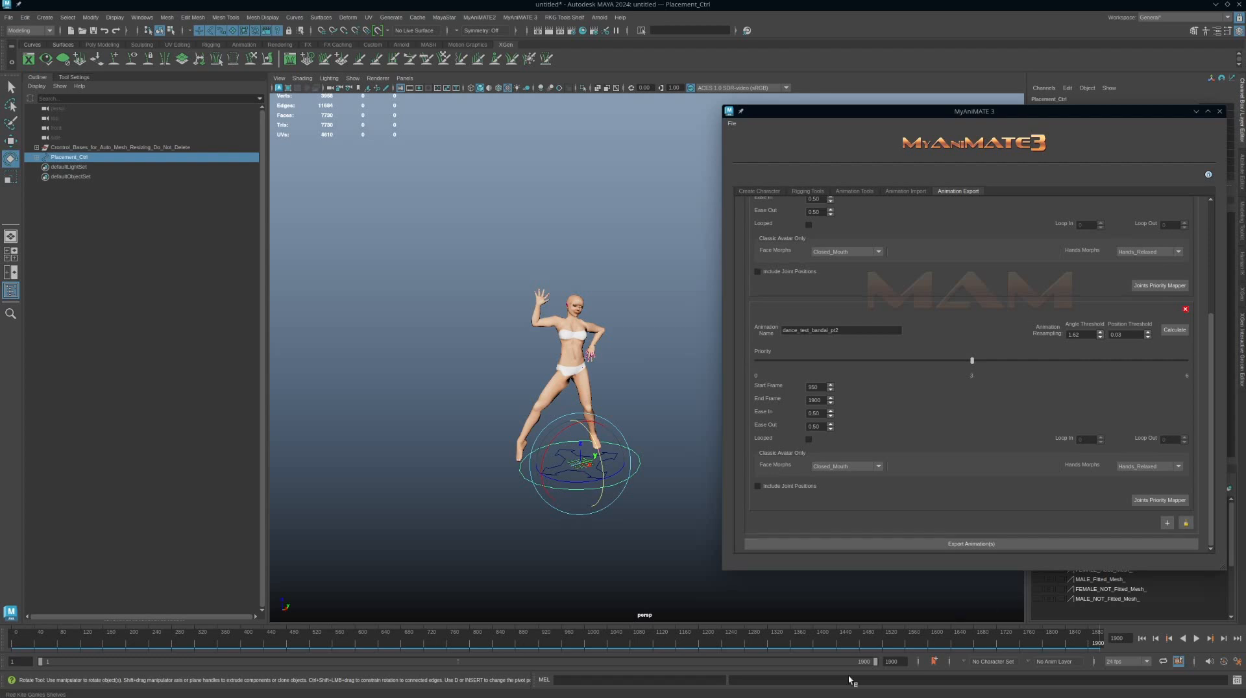
Compare the re-exported pt1 and pt2 file sizes with the assets folder placed beside the MyAniMATE 3 window
click(606, 682)
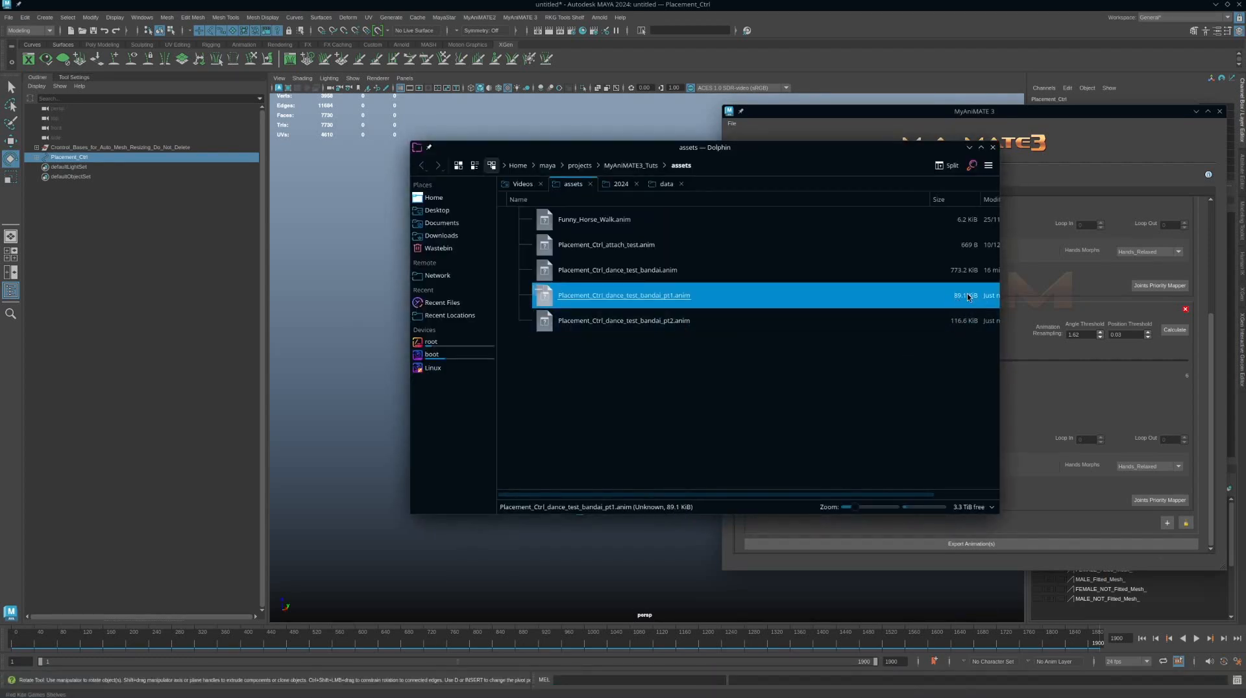
drag(915, 150, 570, 158)
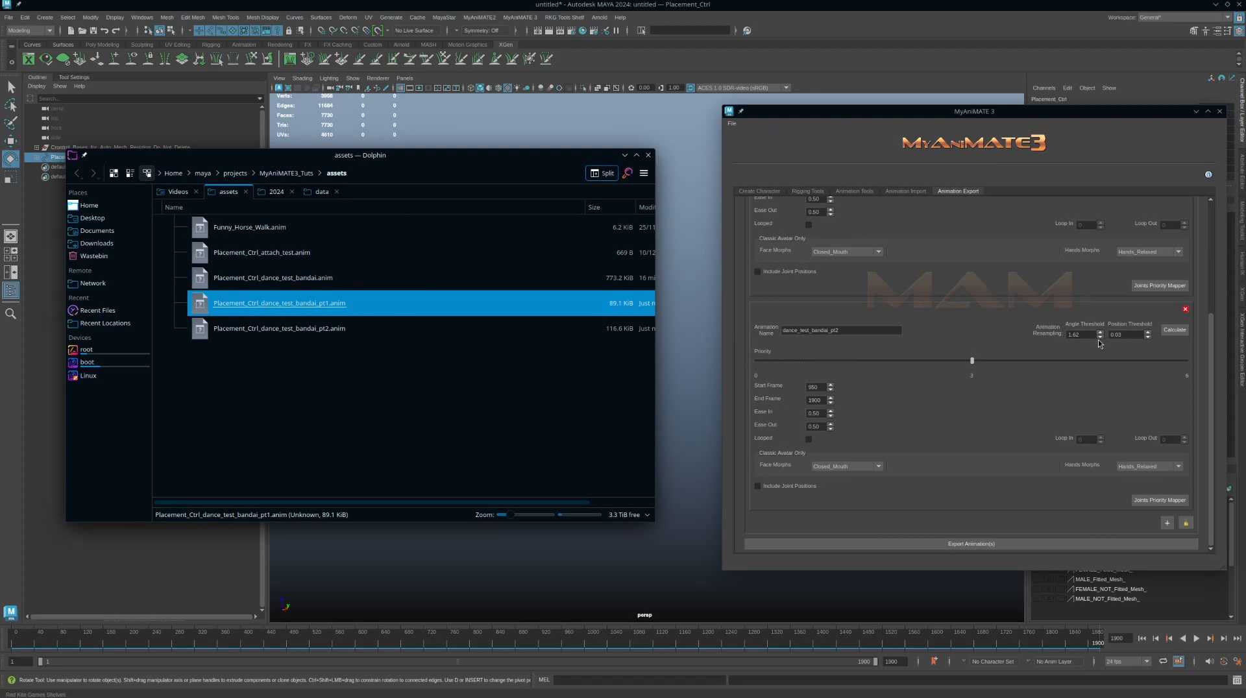
Recalculate the resampling thresholds and lower the Angle Threshold of both clips below 1, keeping the calculated Position Thresholds
click(1174, 329)
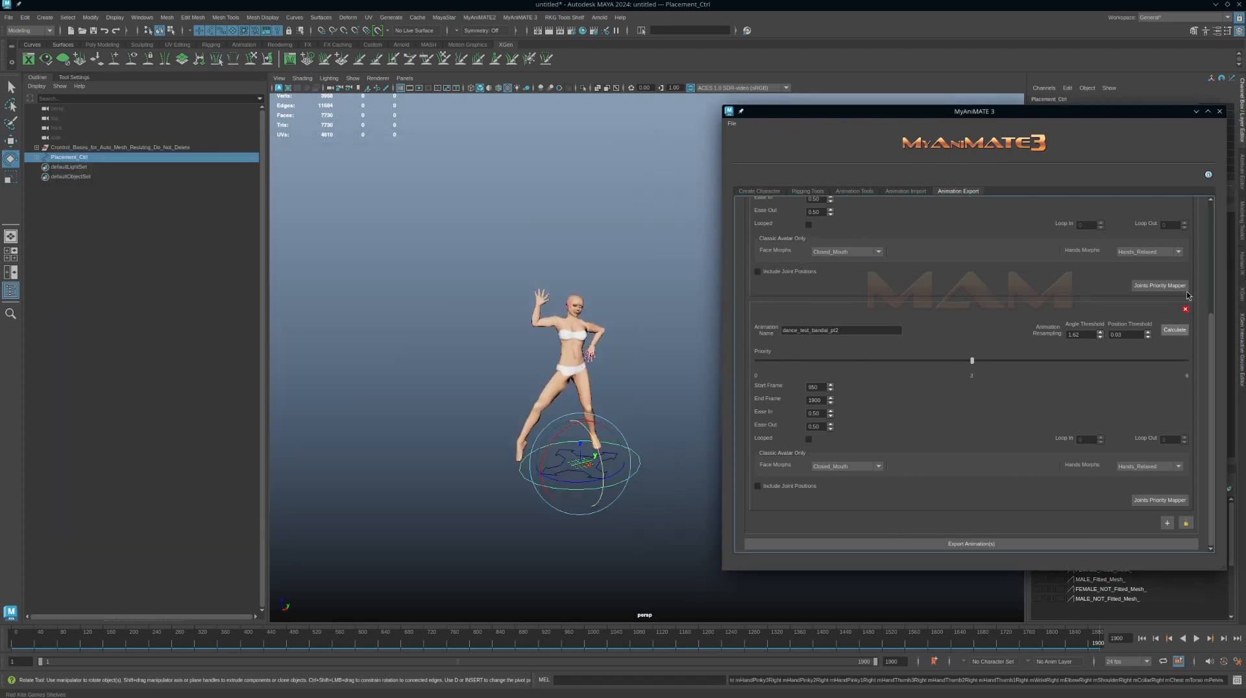
scroll(1180, 275, up, 5)
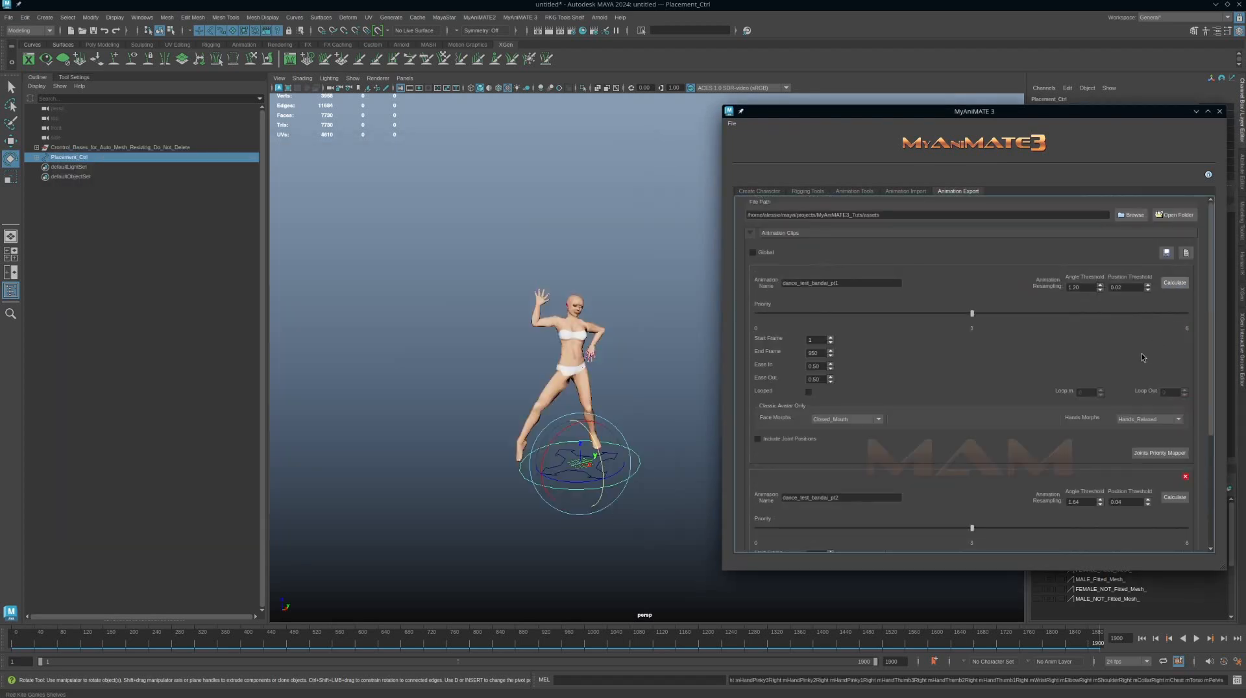
click(1100, 290)
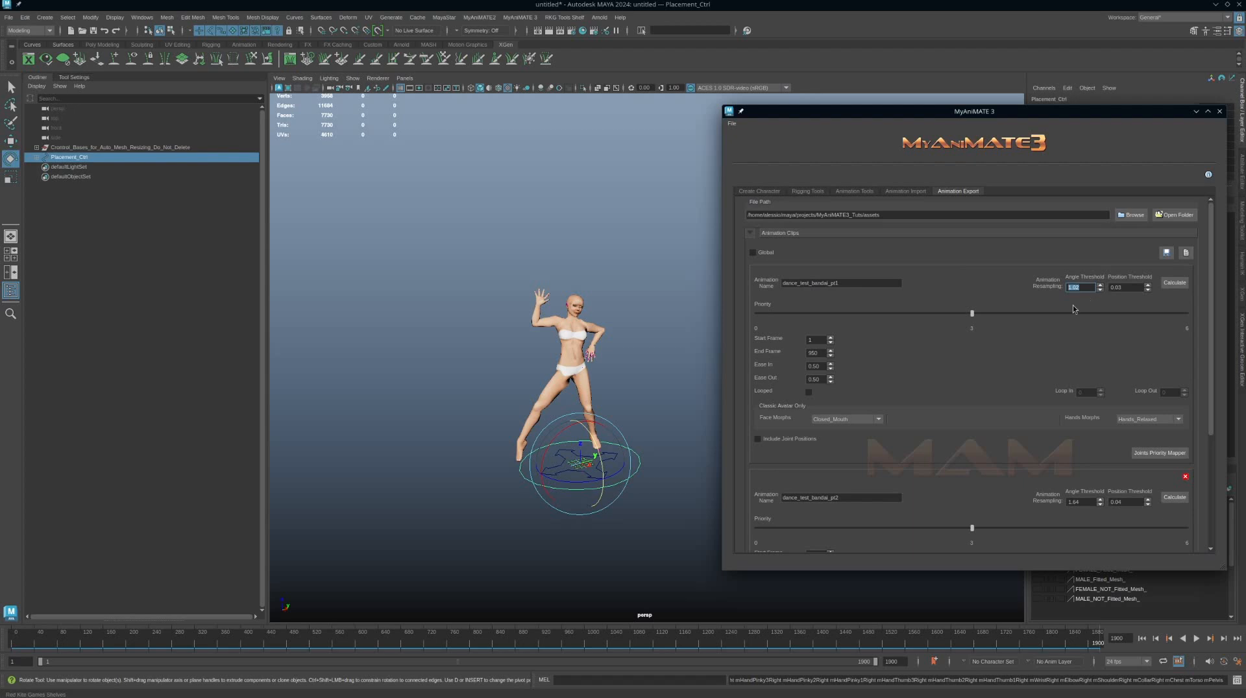
scroll(1112, 328, down, 2)
click(1099, 419)
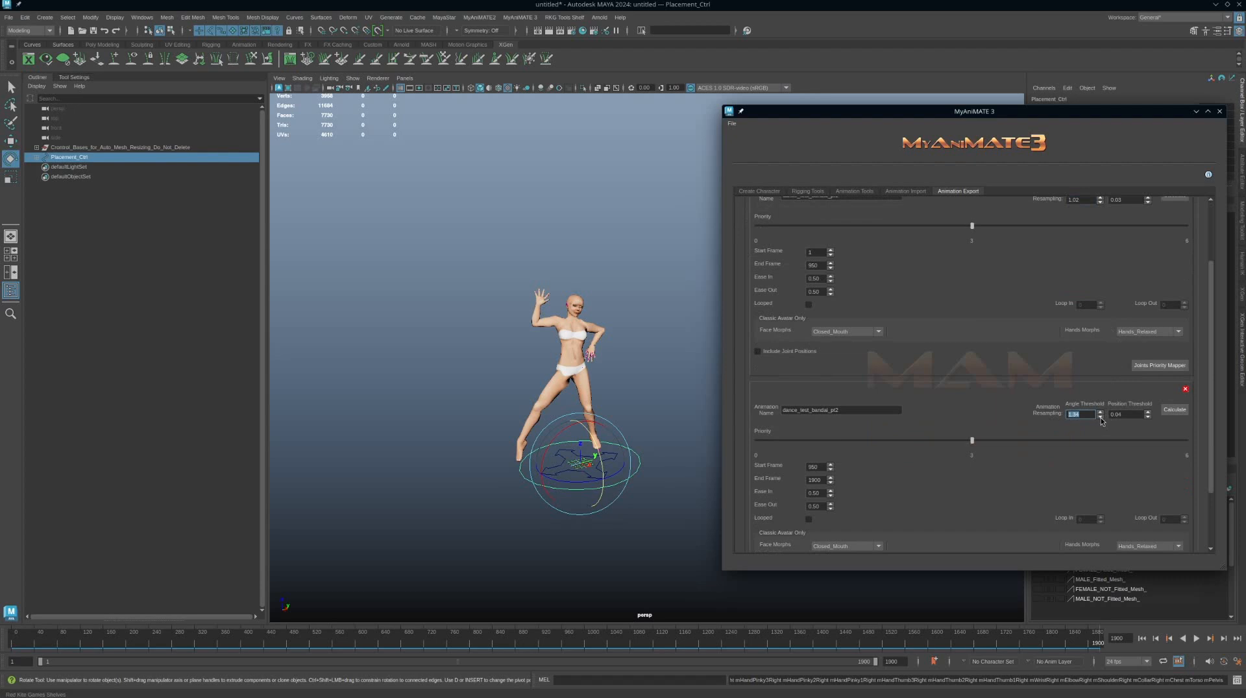
click(1100, 417)
click(1100, 418)
scroll(1069, 343, up, 2)
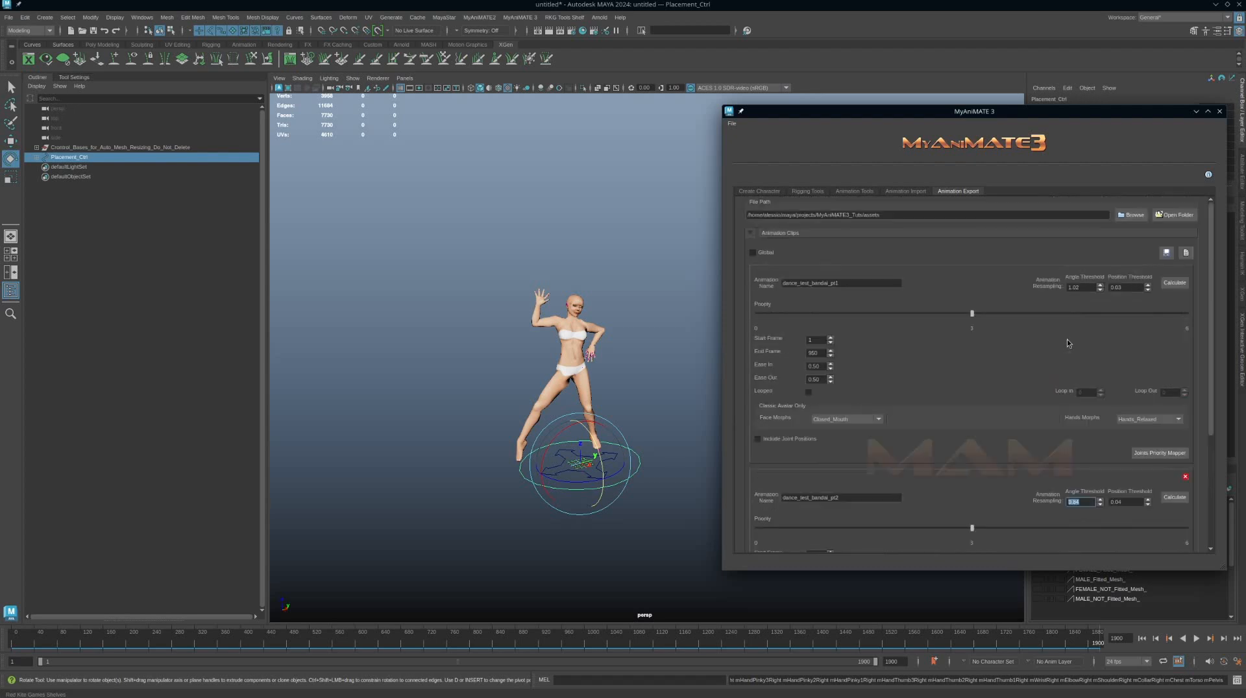
click(1101, 290)
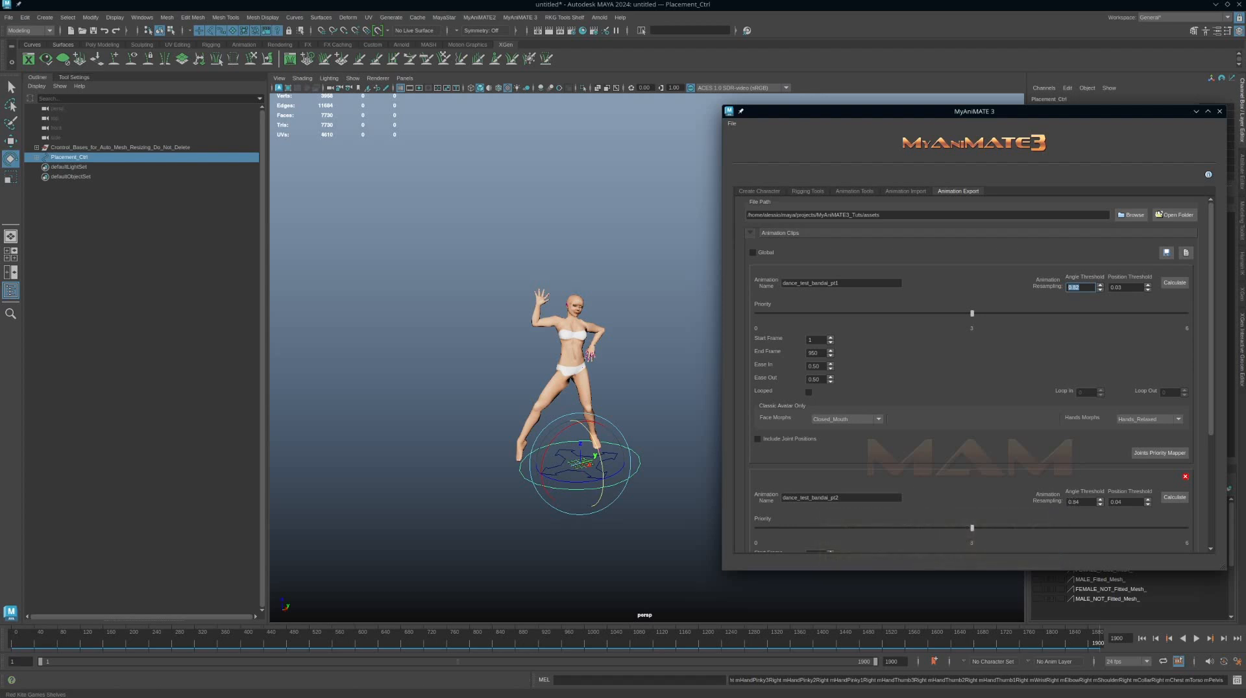
Export both animation clips again with the lowered Angle Thresholds
scroll(1082, 485, down, 3)
click(974, 544)
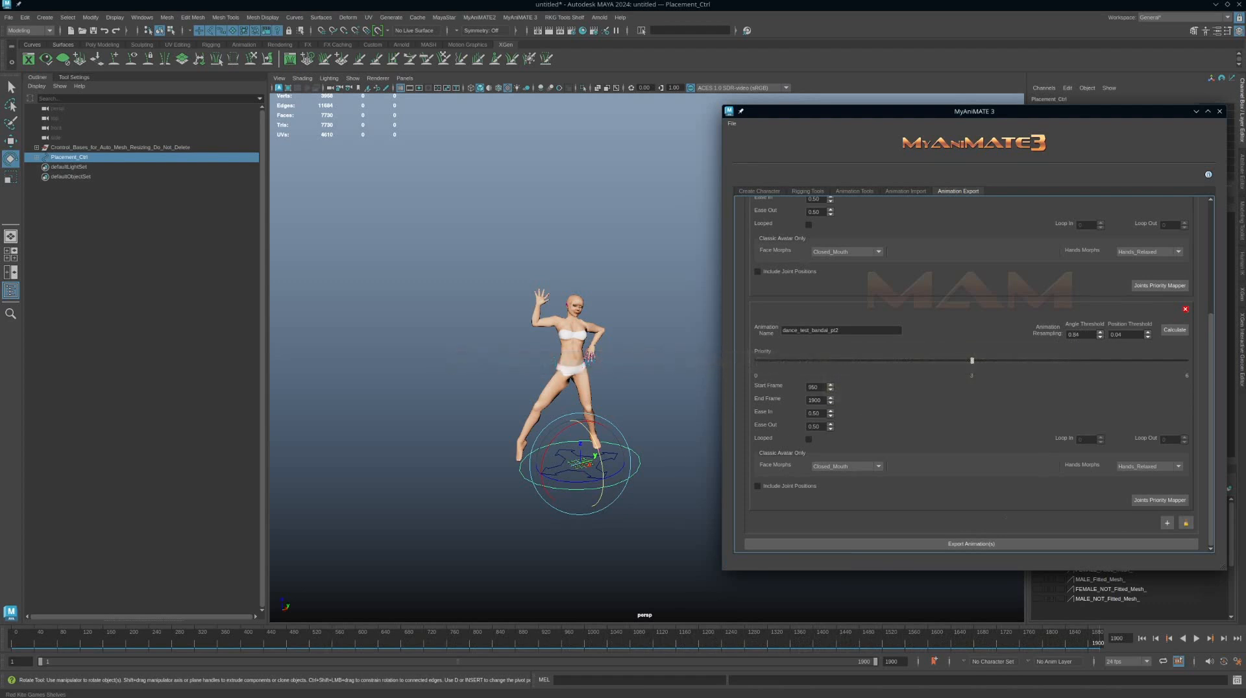
mouse_move(674, 695)
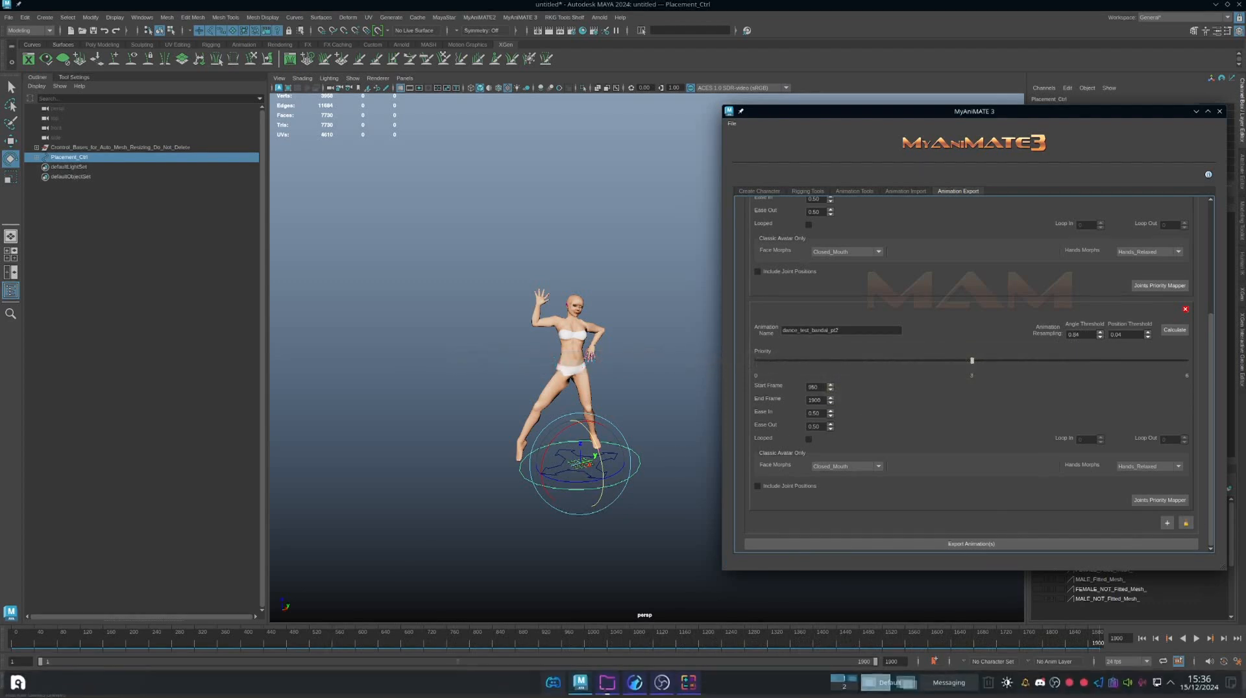
Check the exported sizes, lower the Angle Threshold to 0.62 for pt1 and 0.64 for pt2, and re-export both clips
click(607, 682)
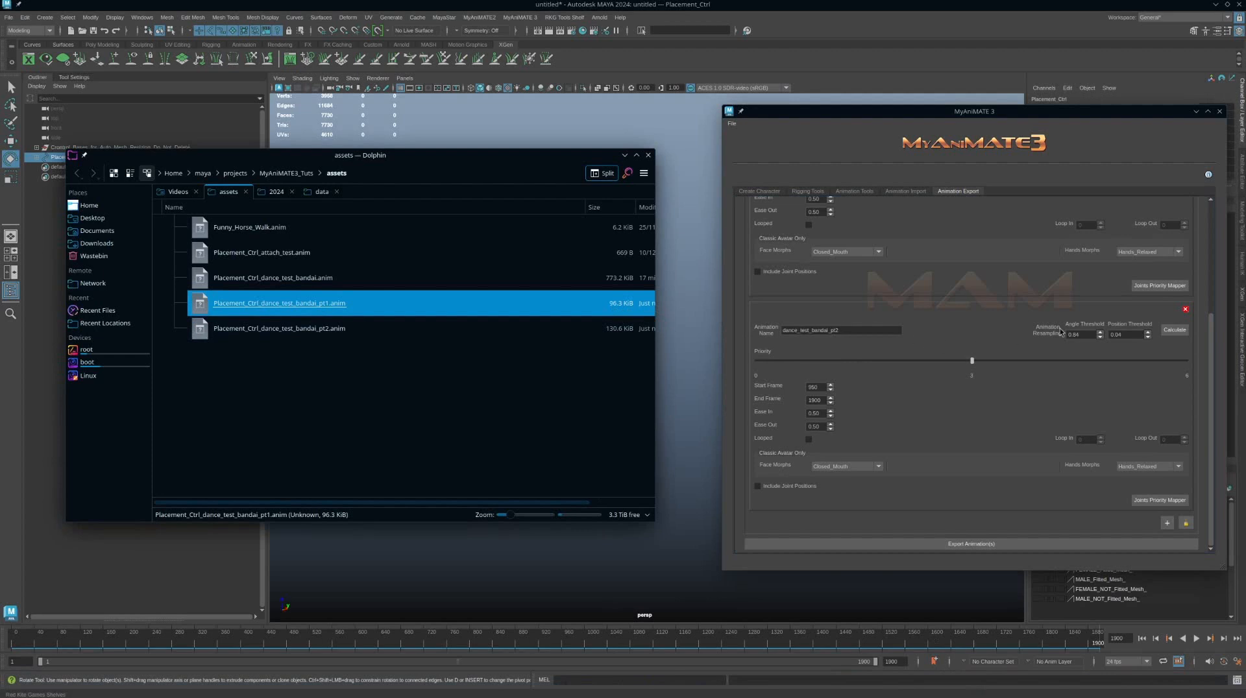
scroll(1126, 286, up, 2)
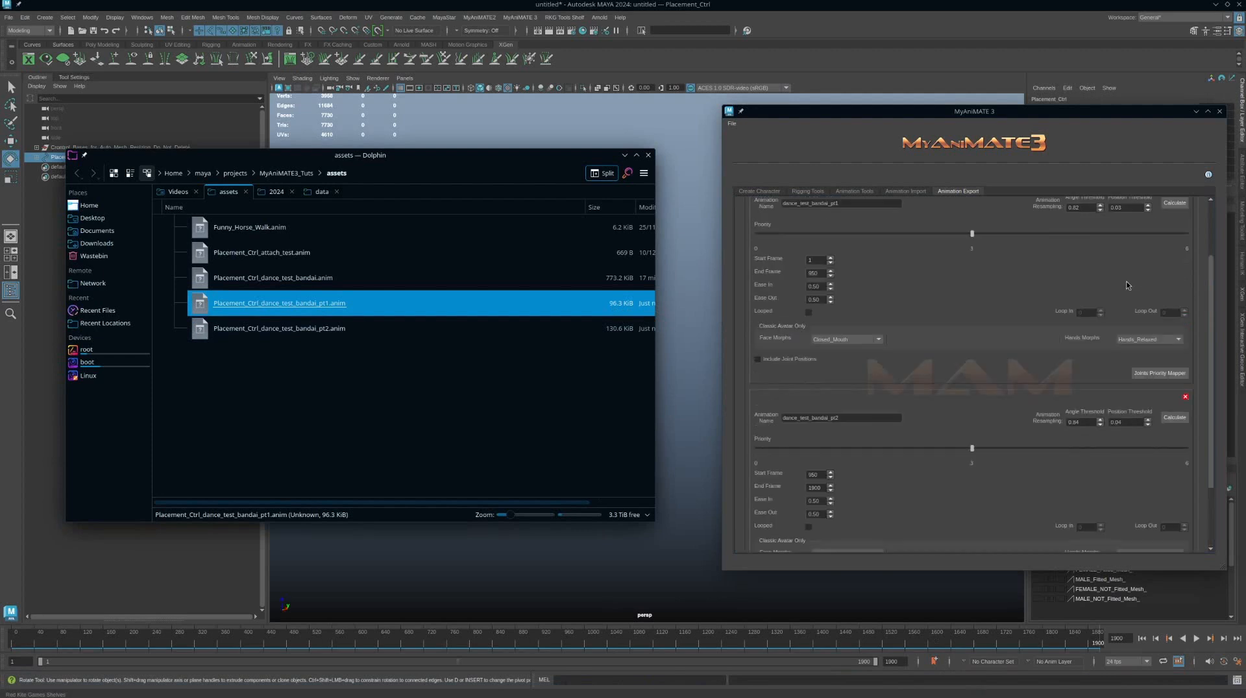
click(1101, 211)
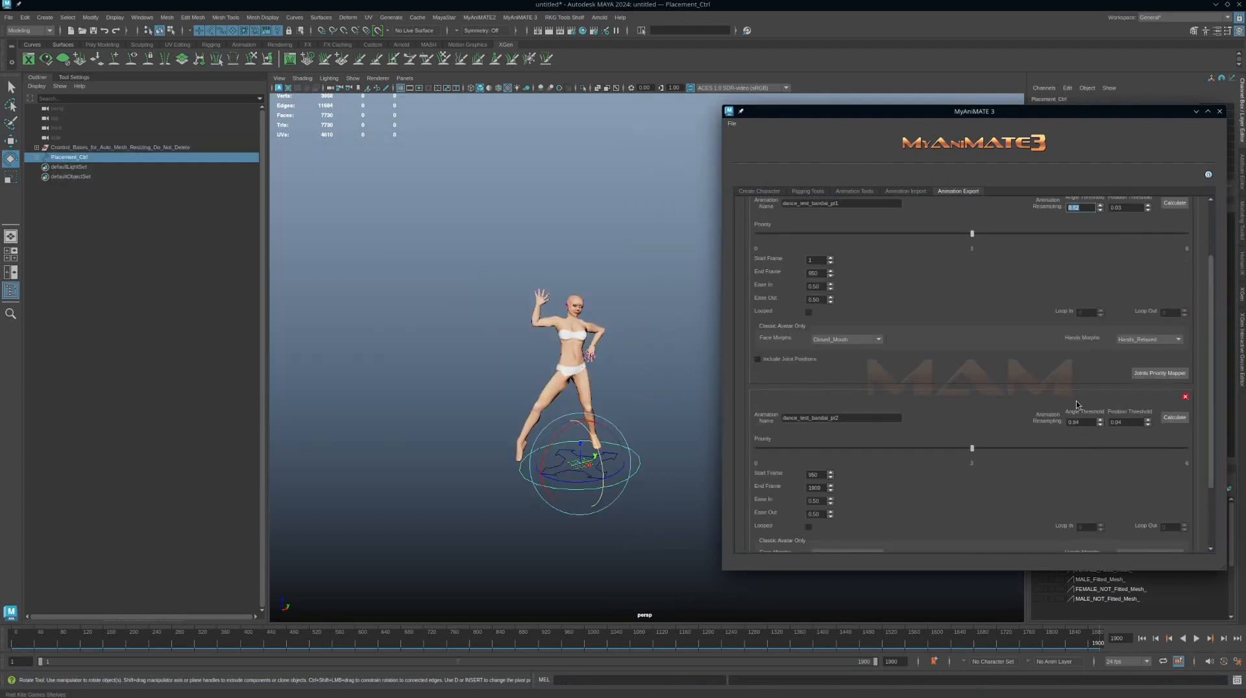
click(1100, 426)
click(1100, 426)
scroll(941, 528, down, 2)
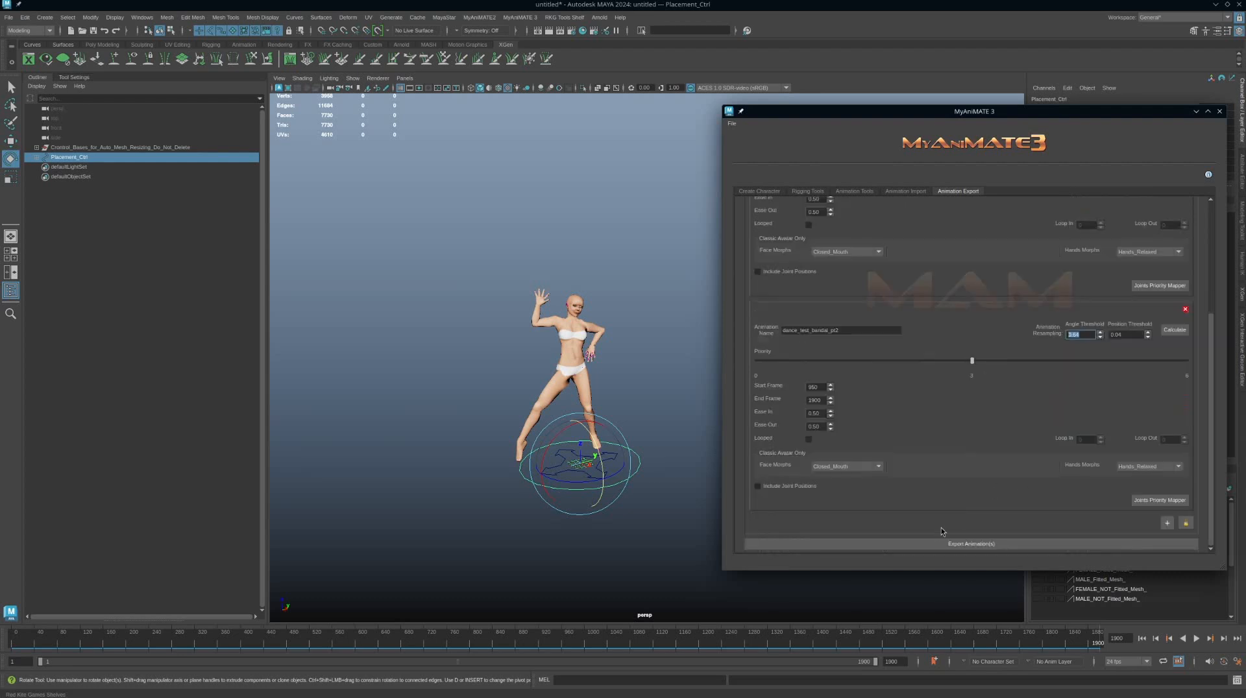
click(899, 547)
Review the new file sizes, lower the Angle Threshold to 0.34 for pt2 and 0.32 for pt1, and export both clips again
mouse_move(586, 693)
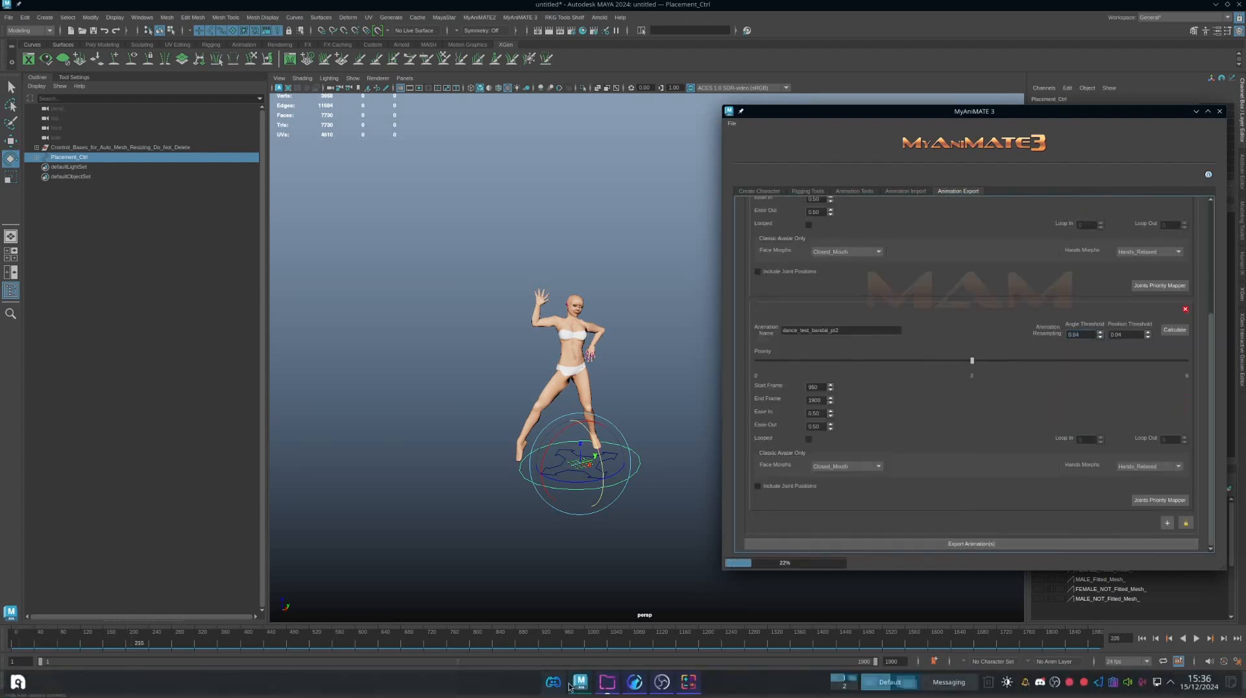
click(636, 683)
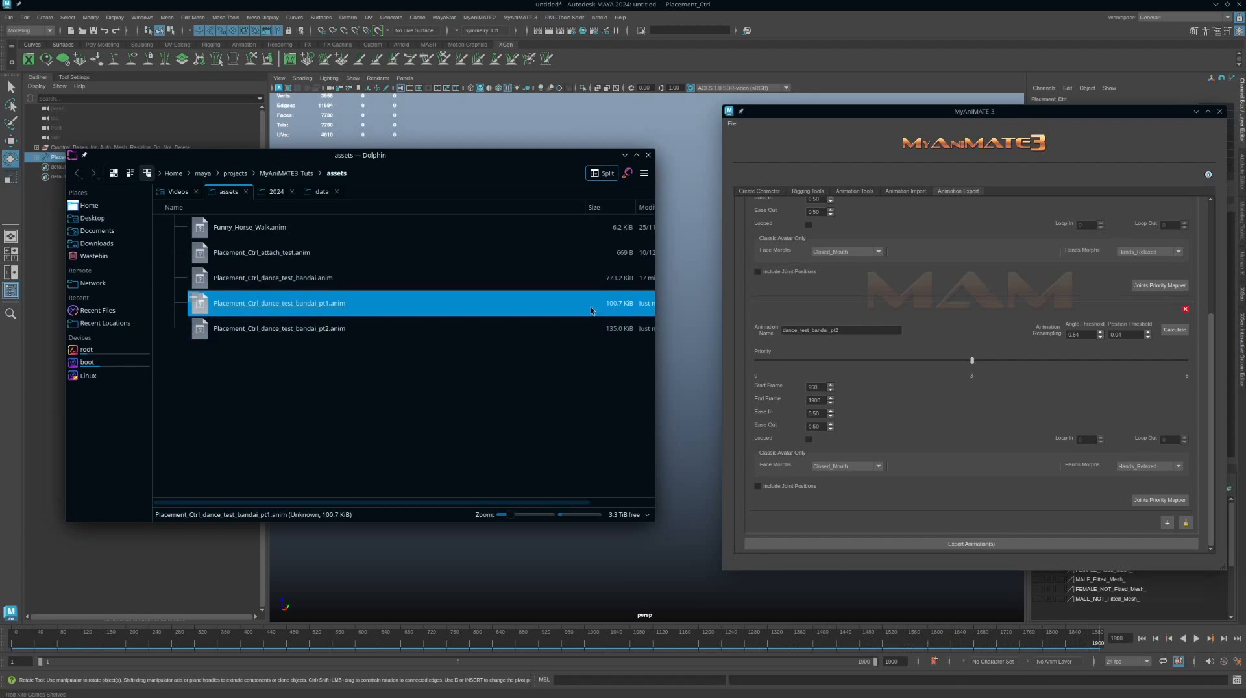
click(1102, 340)
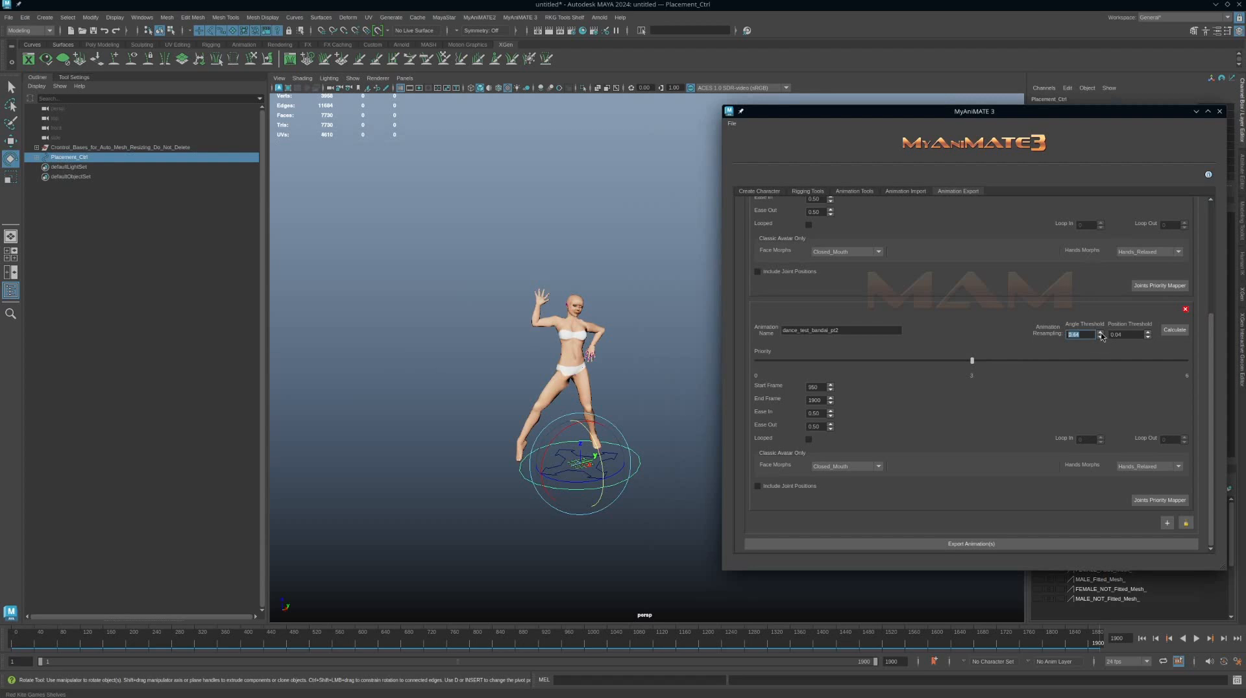
scroll(1090, 319, up, 5)
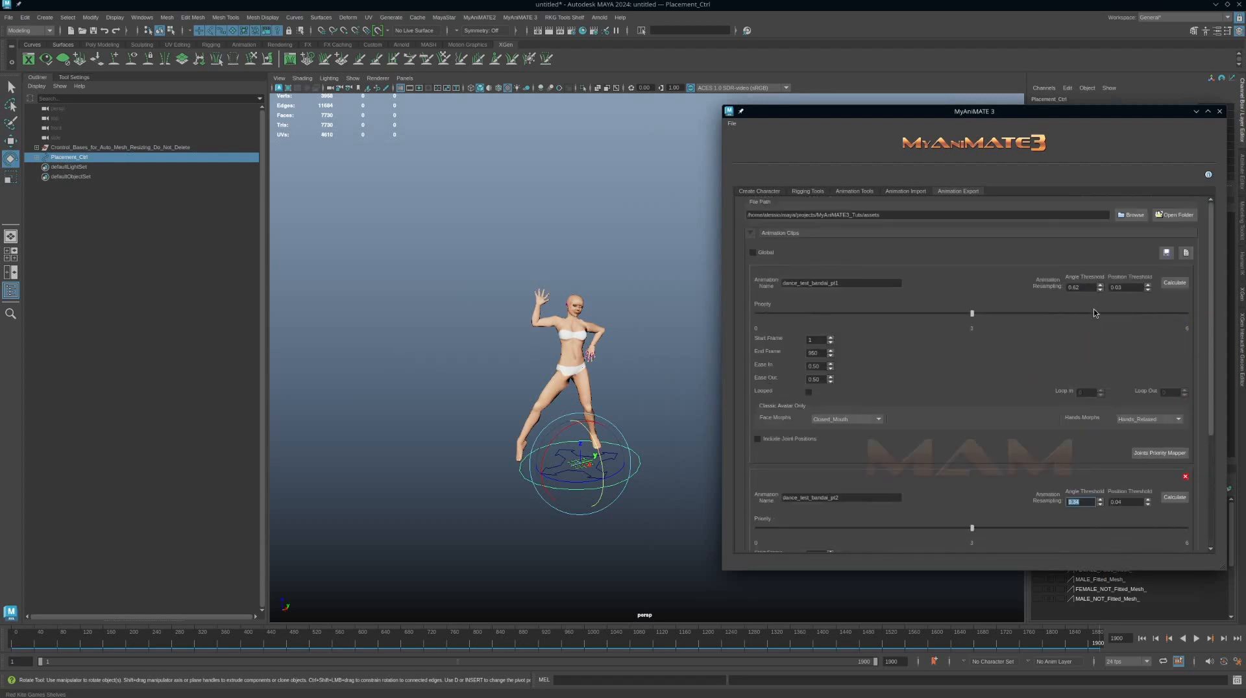
click(1100, 291)
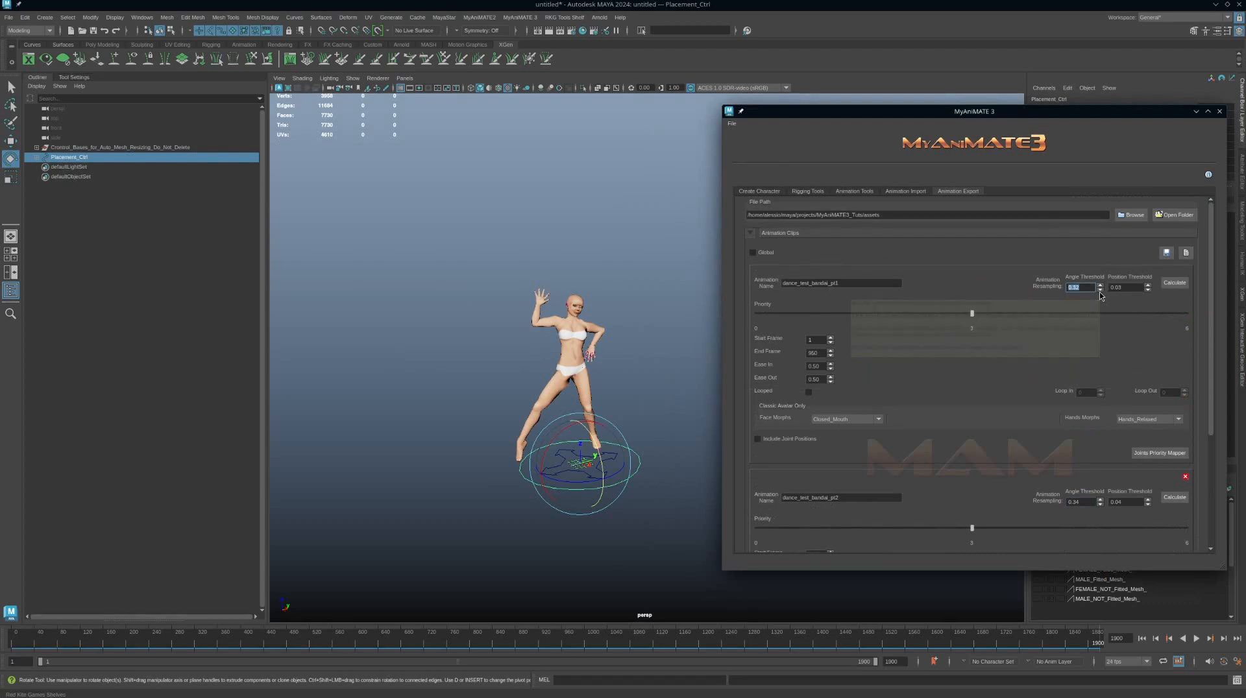
scroll(1019, 445, down, 5)
click(975, 547)
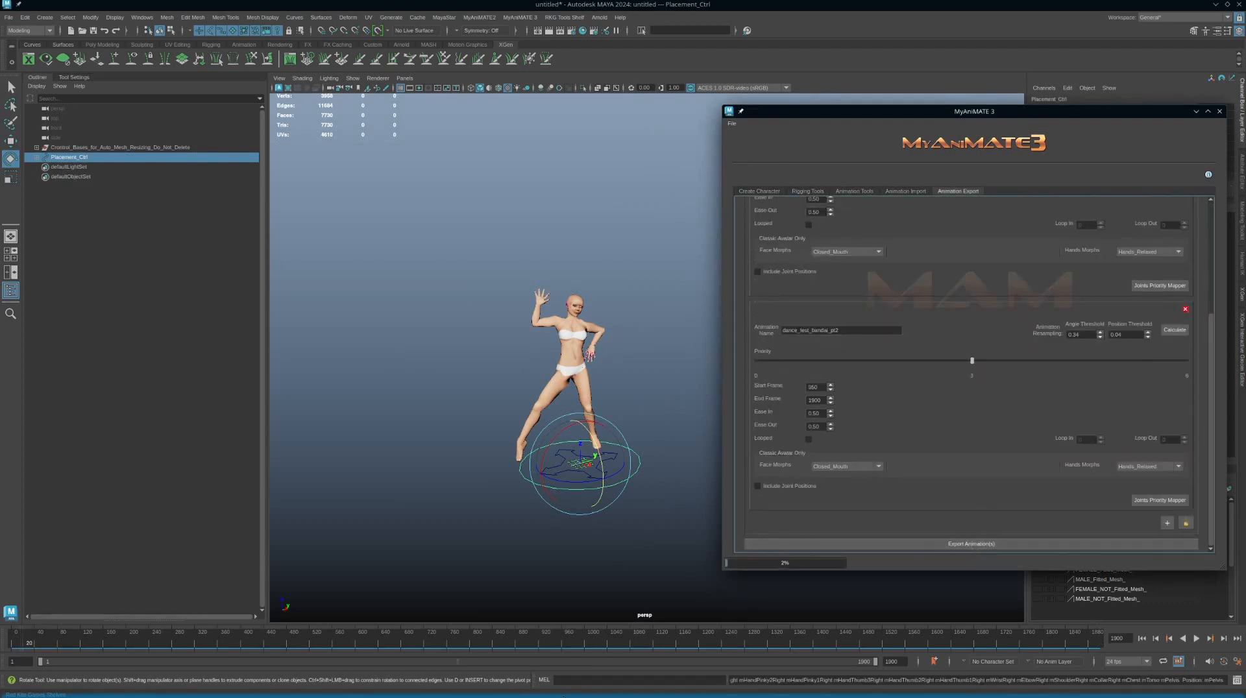
Compare the re-exported pt1 and pt2 file sizes in the assets folder with their threshold settings
mouse_move(563, 697)
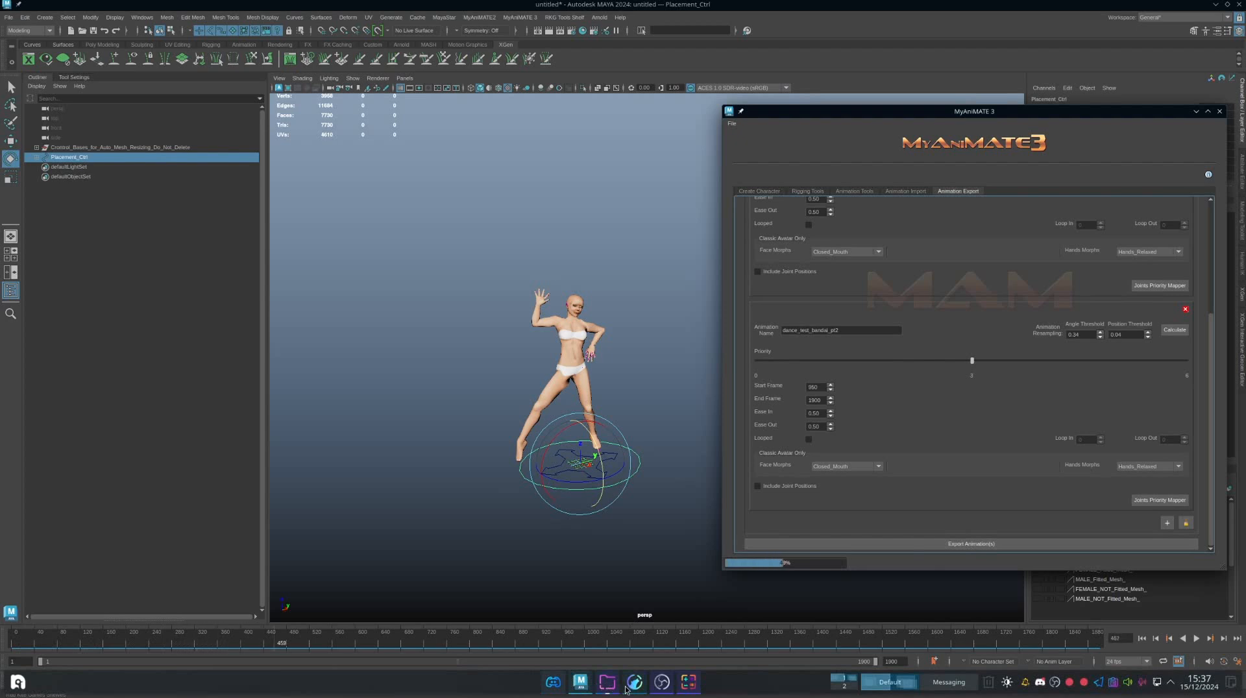
mouse_move(627, 690)
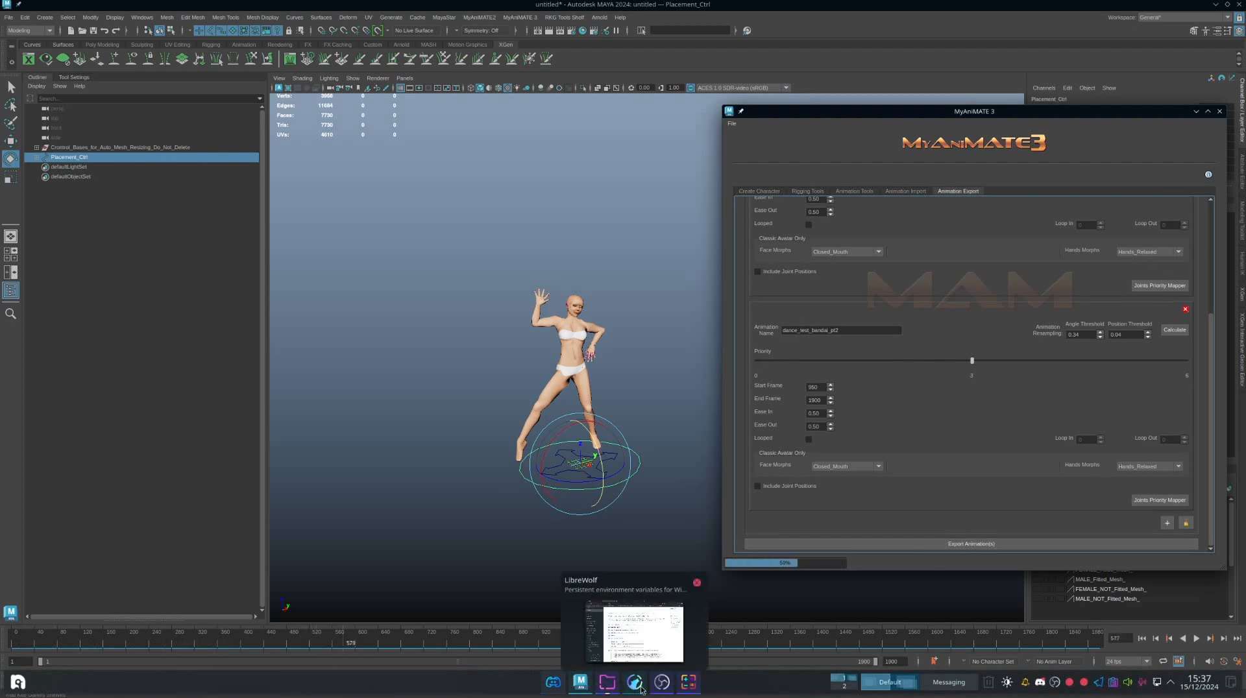
click(608, 682)
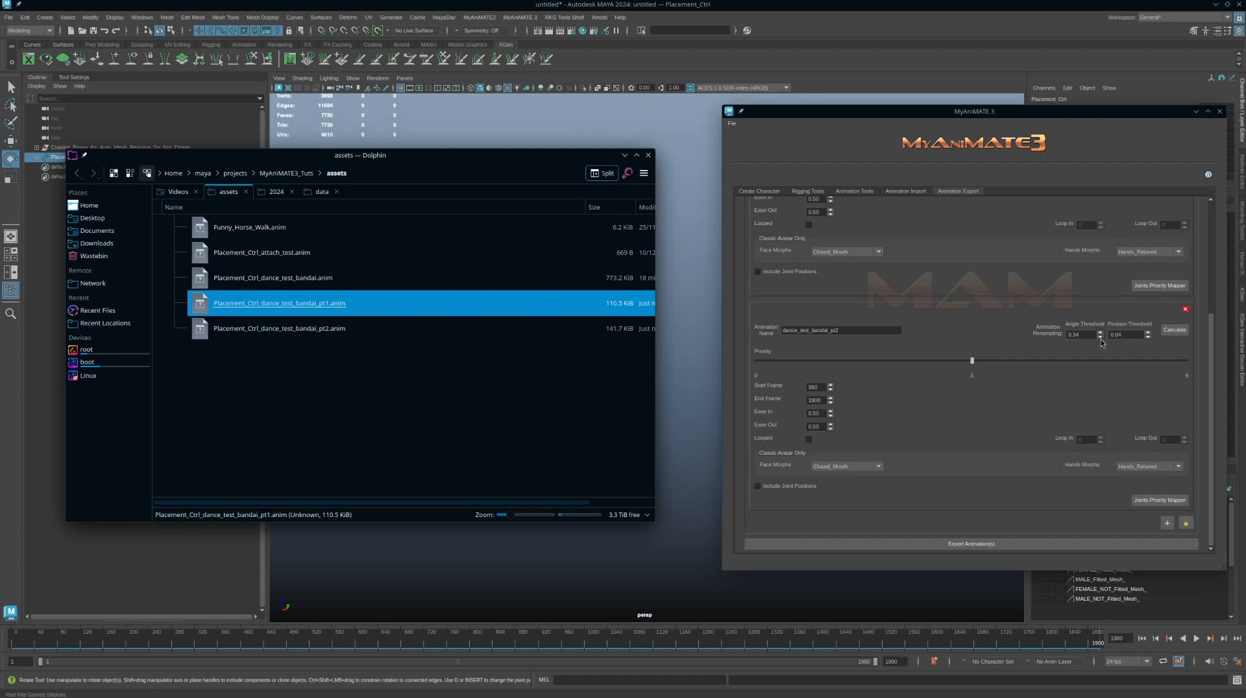
scroll(940, 356, up, 5)
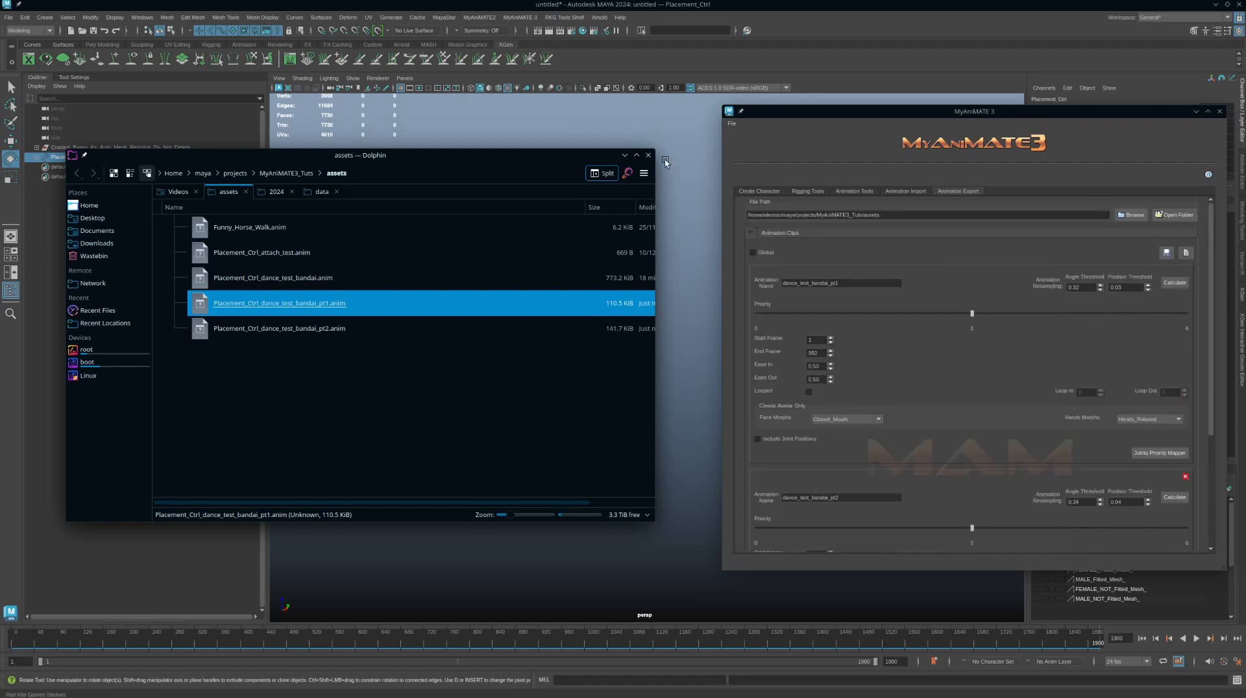
click(828, 145)
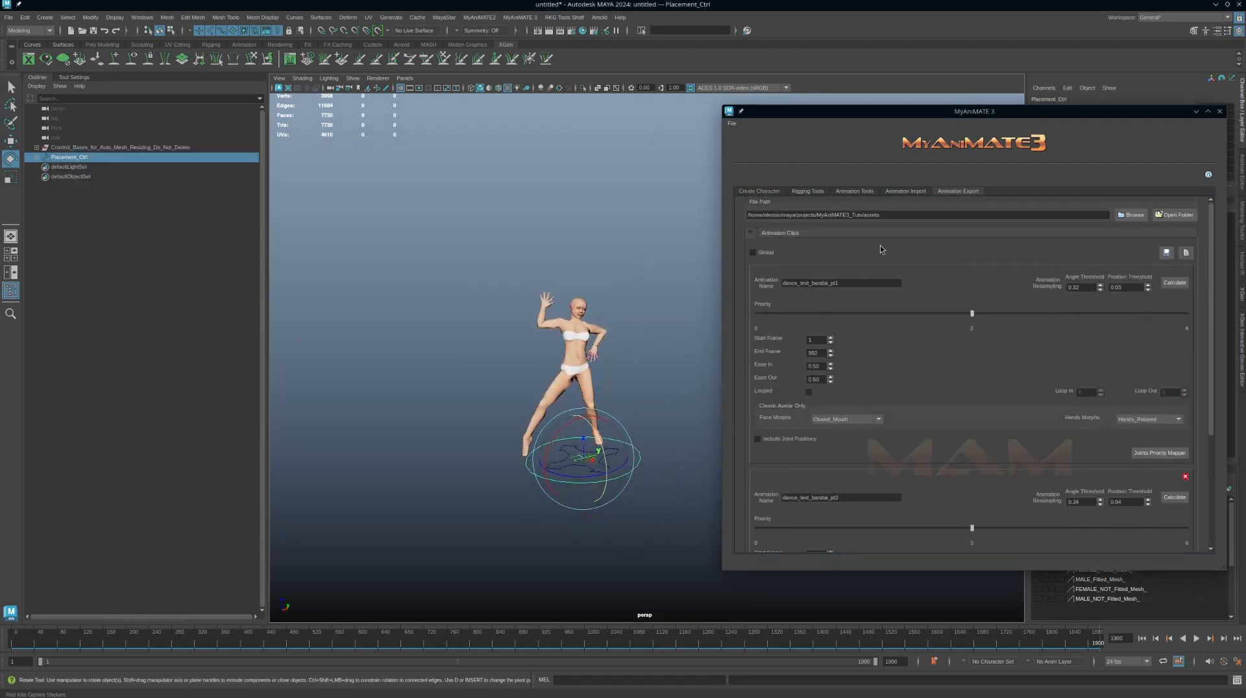
Remove all animation data from the character and restore its initial T-pose
click(904, 192)
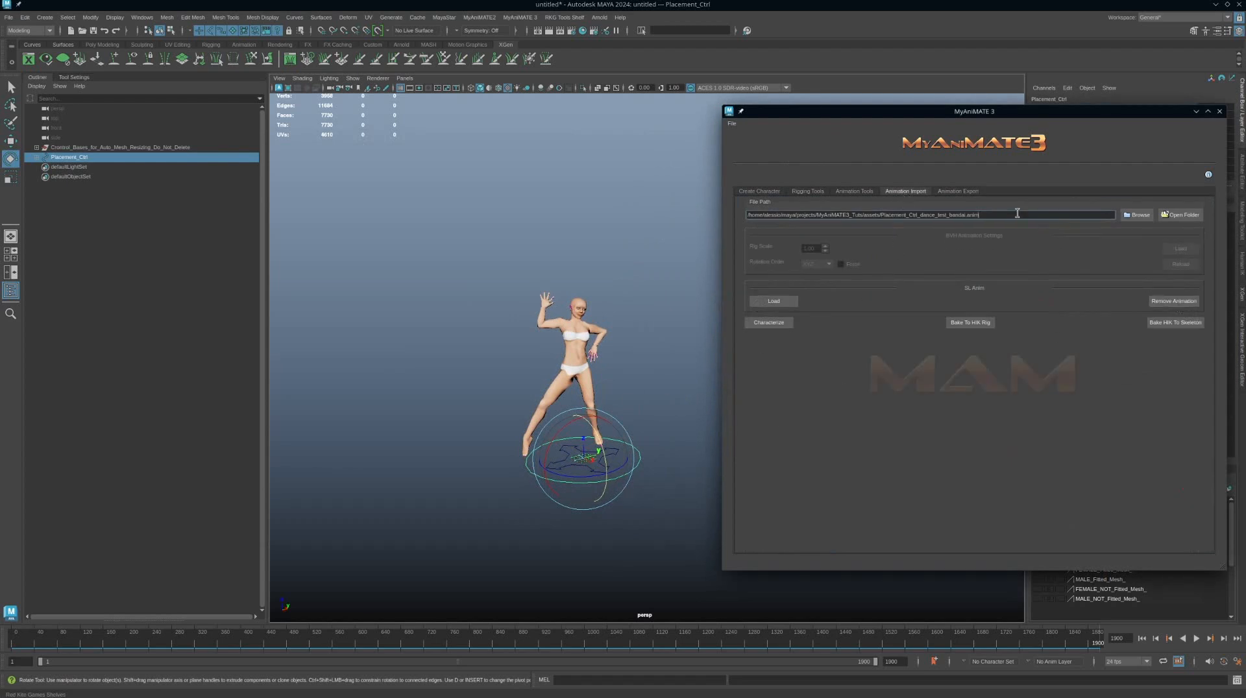
drag(1018, 214, 966, 216)
click(1169, 301)
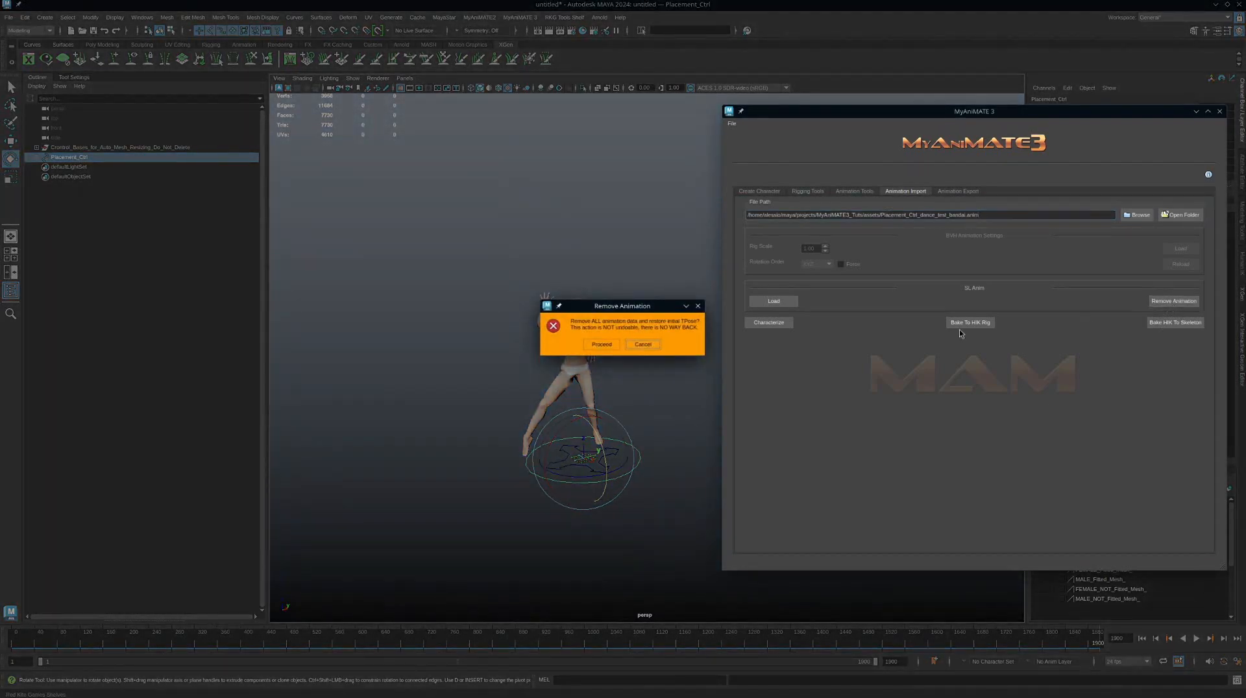
click(600, 345)
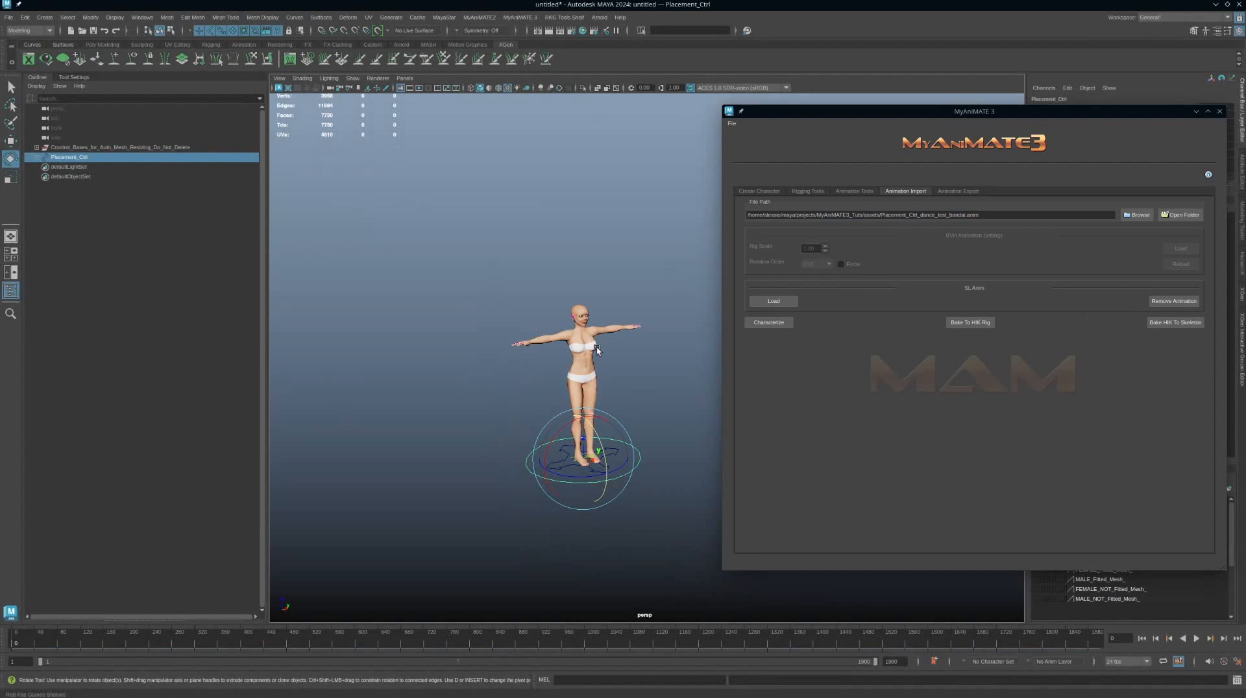
Load Placement_Ctrl_dance_test_bandai_pt1.anim onto the character without applying it to a HIK rig
click(1135, 216)
double_click(893, 266)
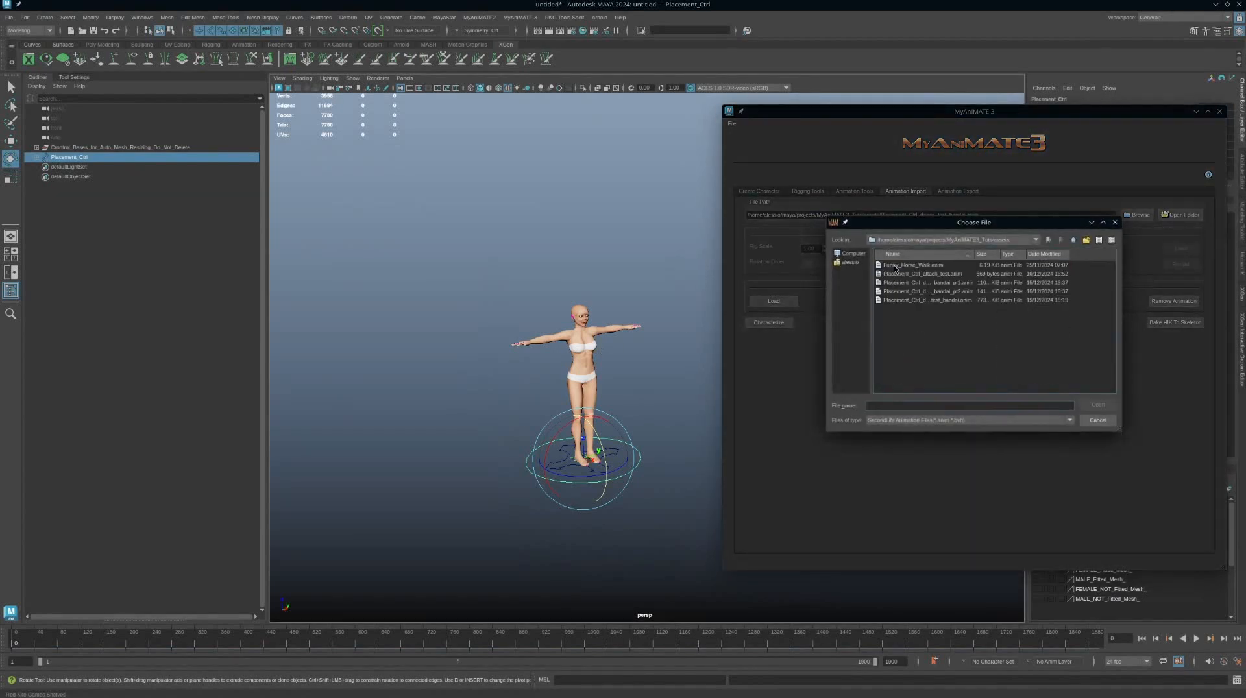
click(966, 284)
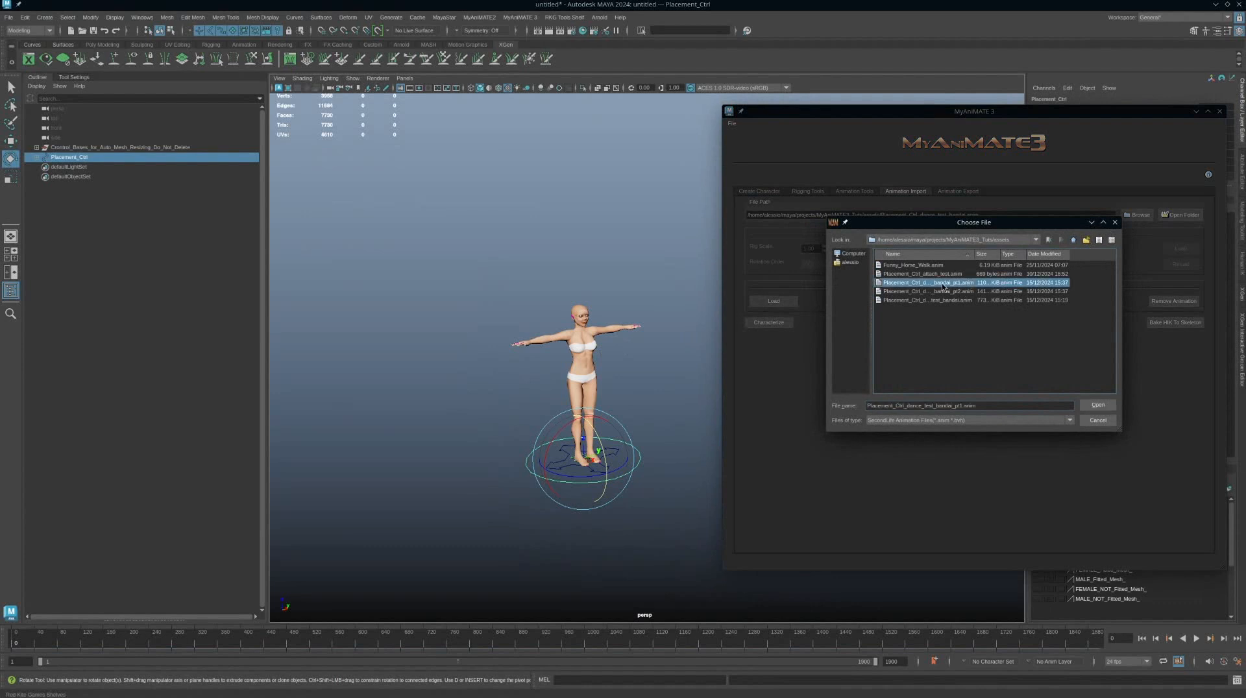
click(1103, 406)
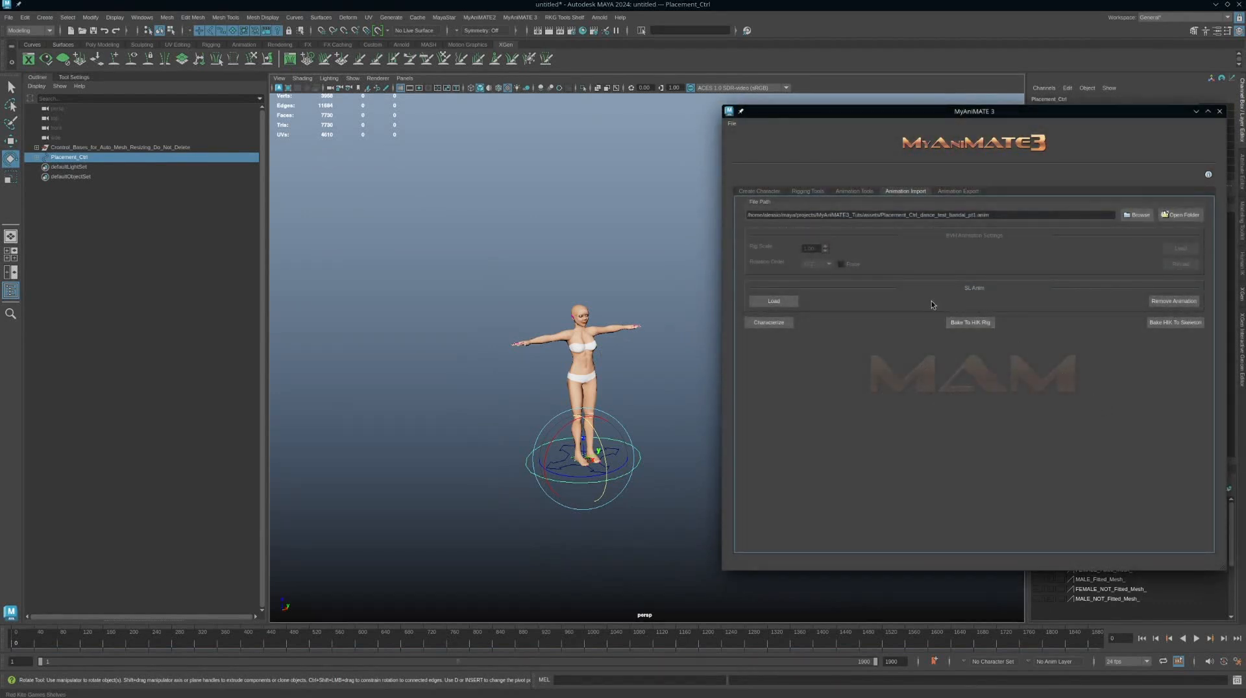
click(773, 301)
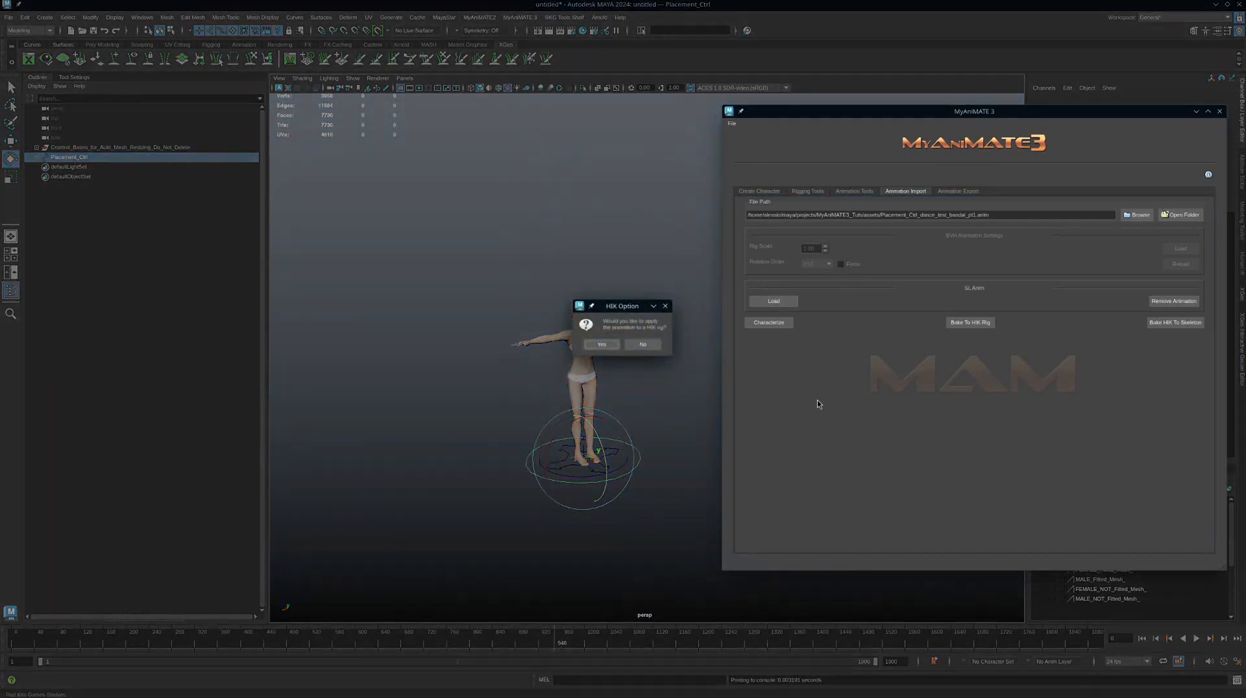
click(643, 344)
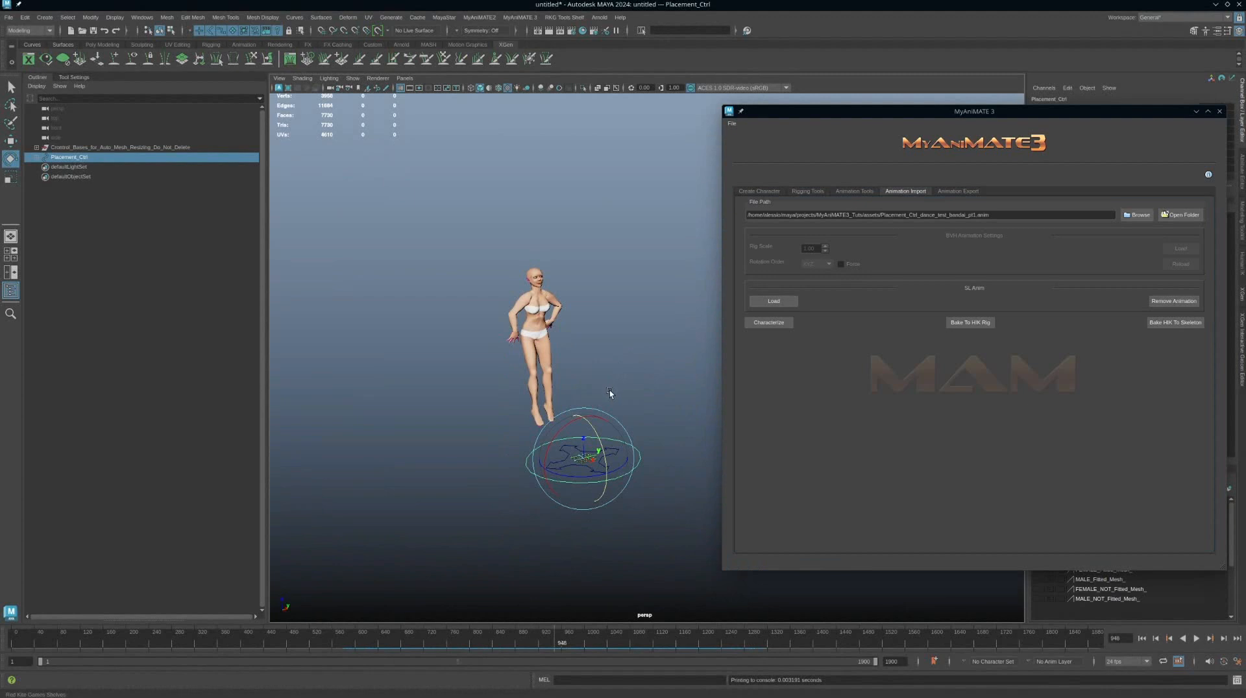
Scrub the imported pt1 animation to frame 900 and inspect the feet up close
alt+drag(609, 397, 614, 349)
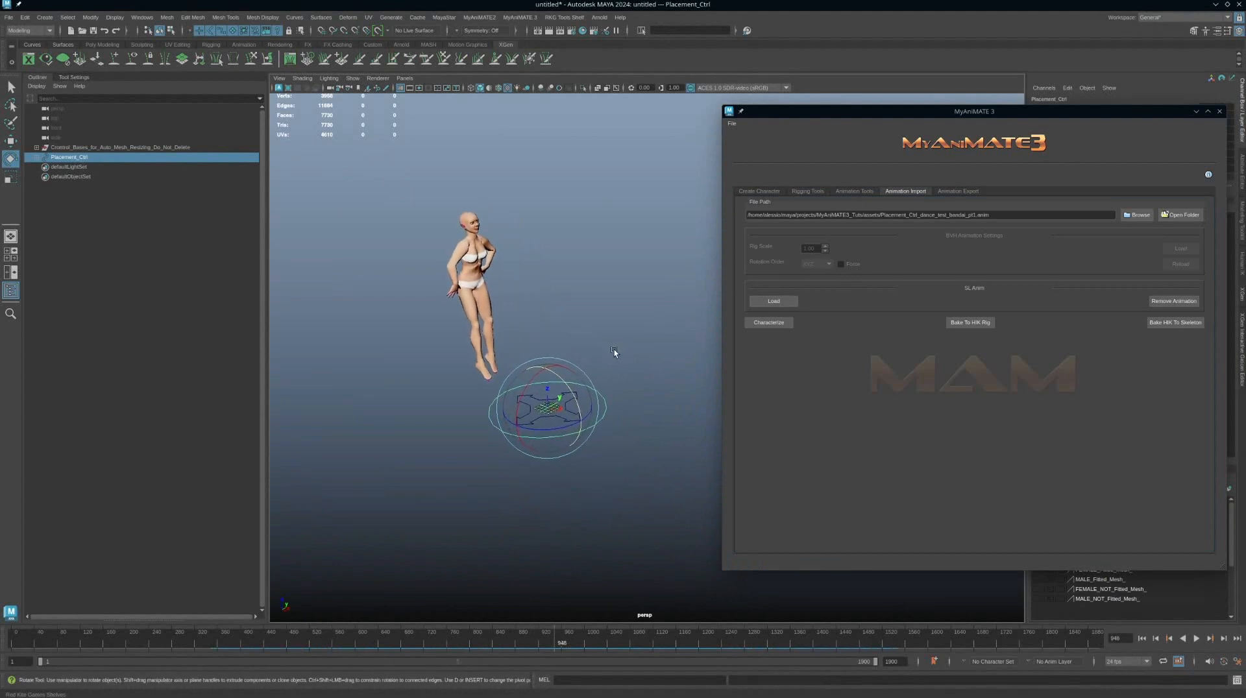
alt+middle_drag(614, 349, 638, 363)
mouse_move(47, 638)
mouse_down()
mouse_move(267, 651)
mouse_move(527, 642)
mouse_up()
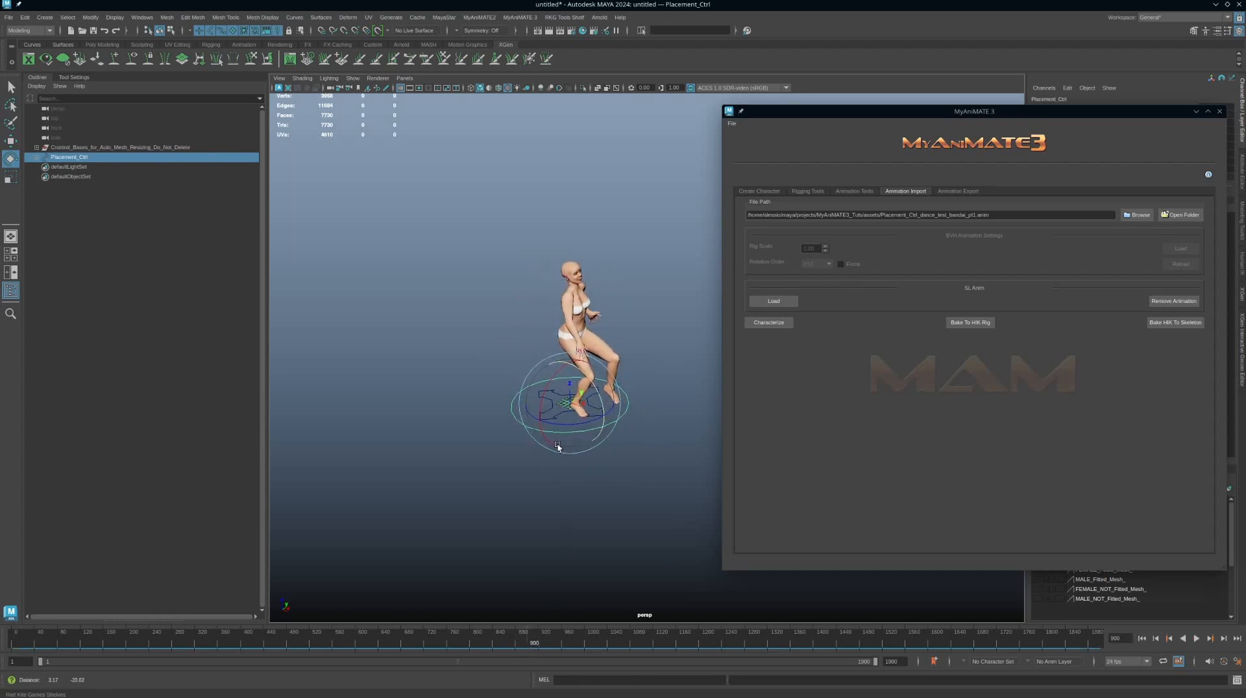
alt+middle_drag(557, 446, 566, 430)
alt+right_drag(566, 429, 850, 609)
alt+middle_drag(639, 438, 704, 370)
alt+drag(619, 401, 665, 378)
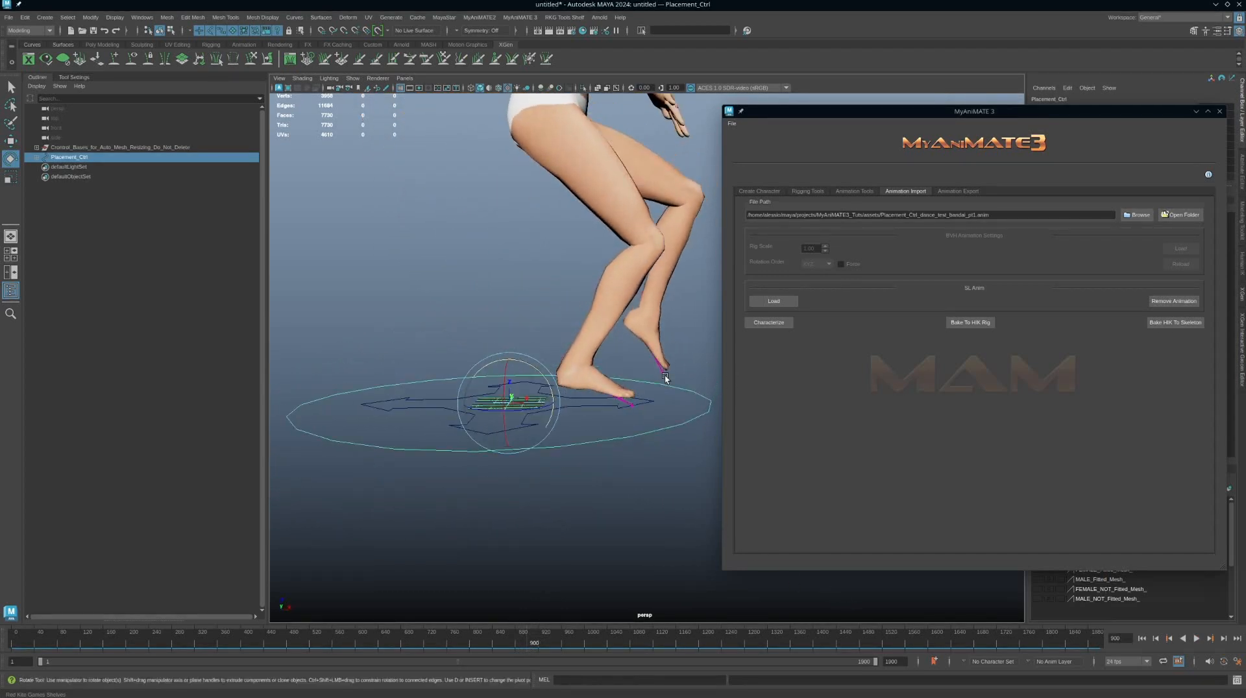
Play and scrub the animation just before frame 900 to check the planted foot for sliding, viewing the pose from several angles
drag(532, 643, 509, 644)
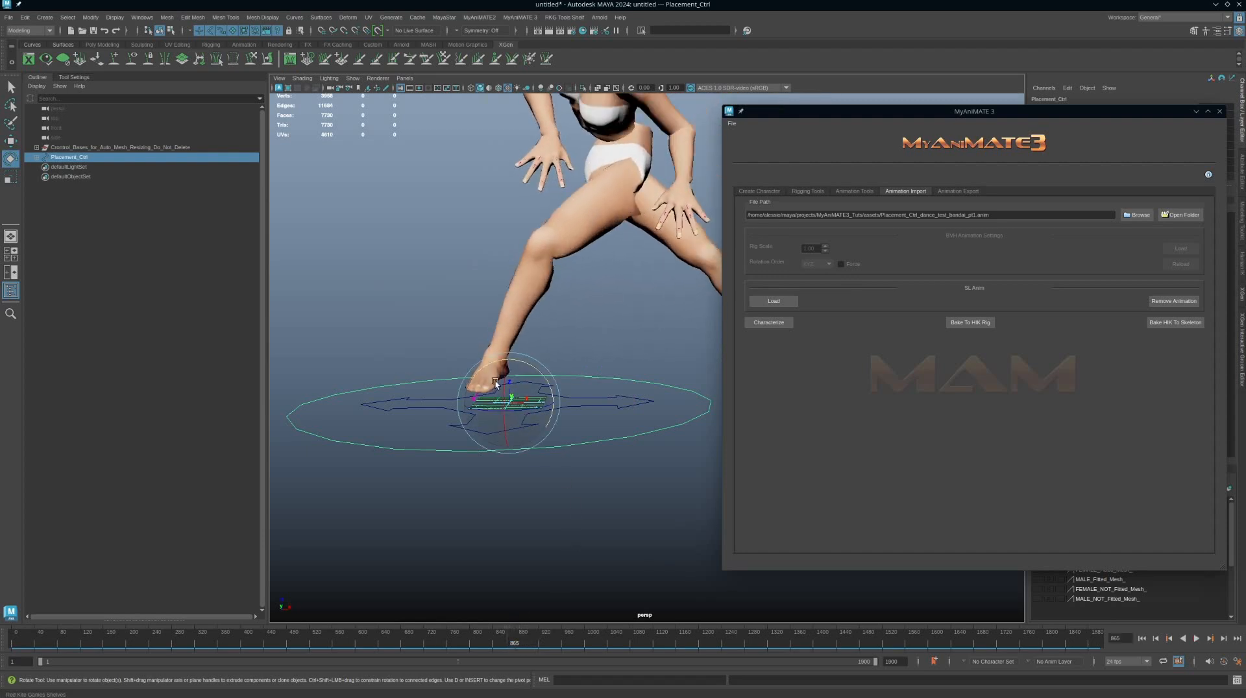
key(alt+v)
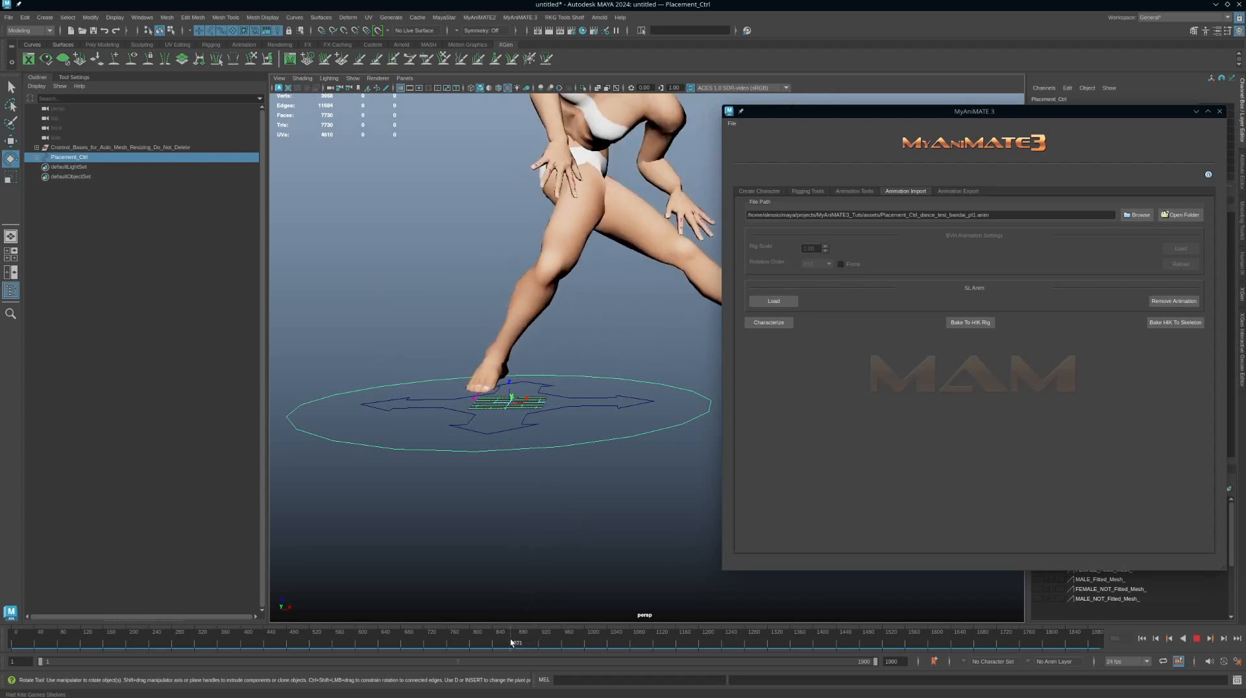
drag(510, 640, 510, 640)
alt+right_drag(549, 503, 328, 440)
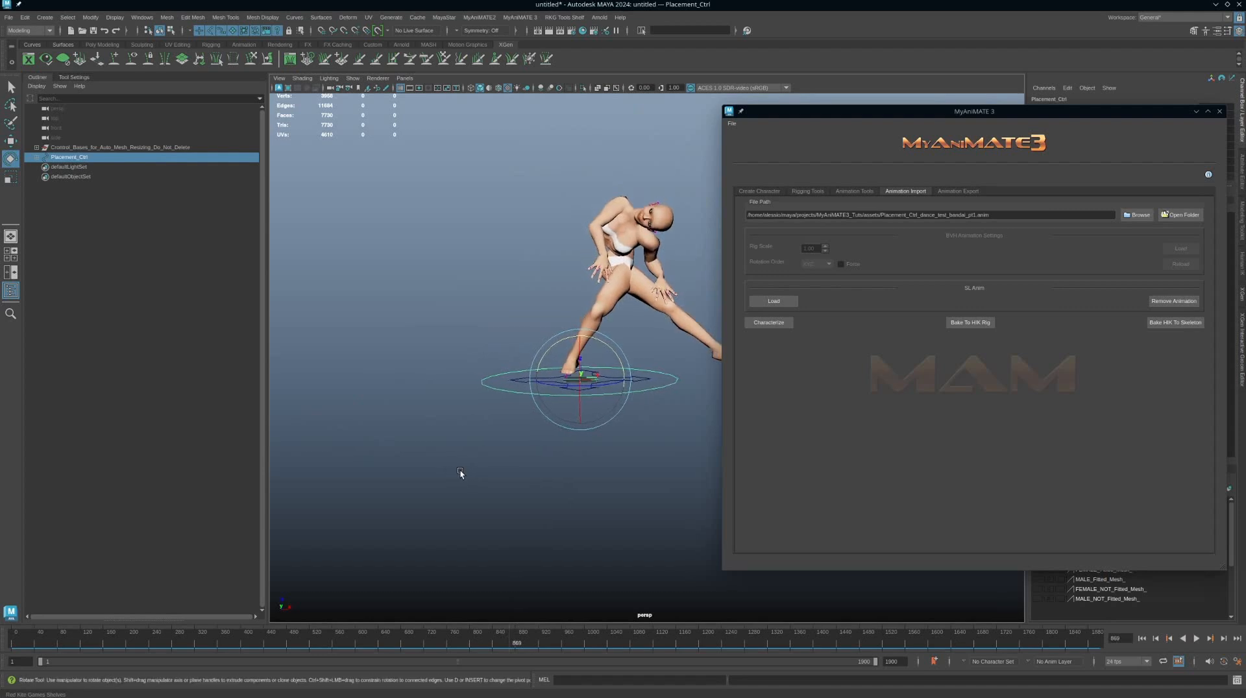
alt+drag(460, 474, 540, 470)
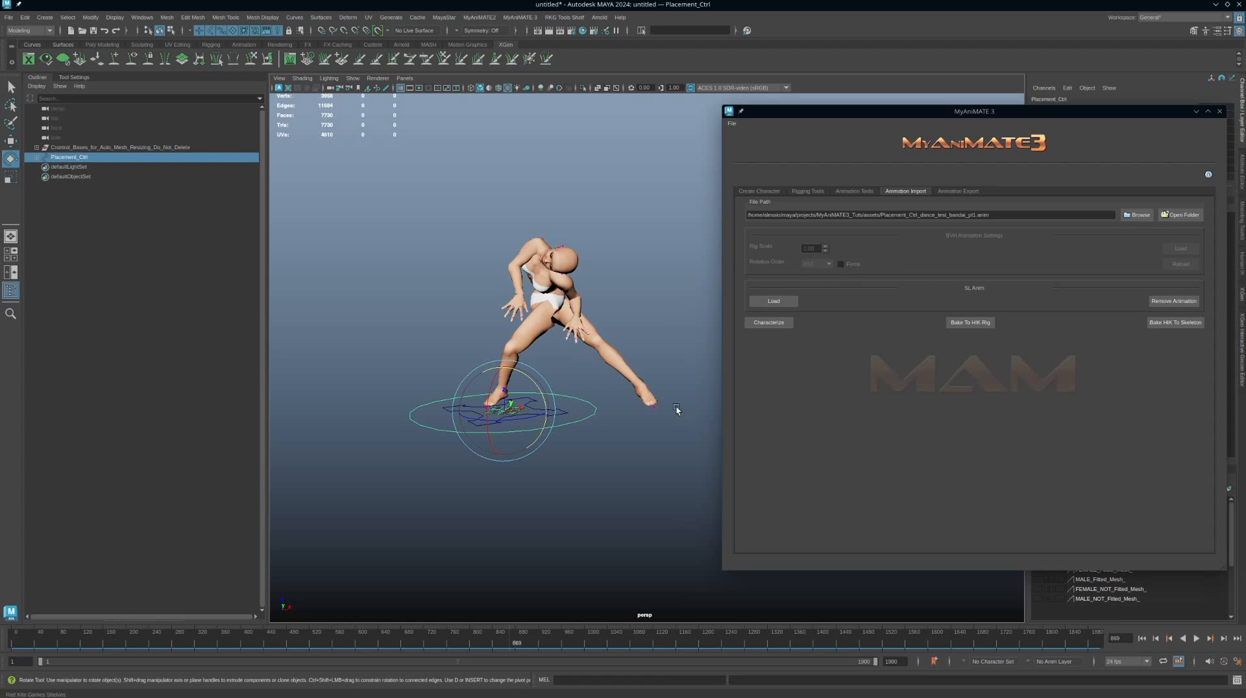
mouse_move(676, 407)
alt+mouse_down()
mouse_move(673, 431)
mouse_move(660, 424)
alt+mouse_up()
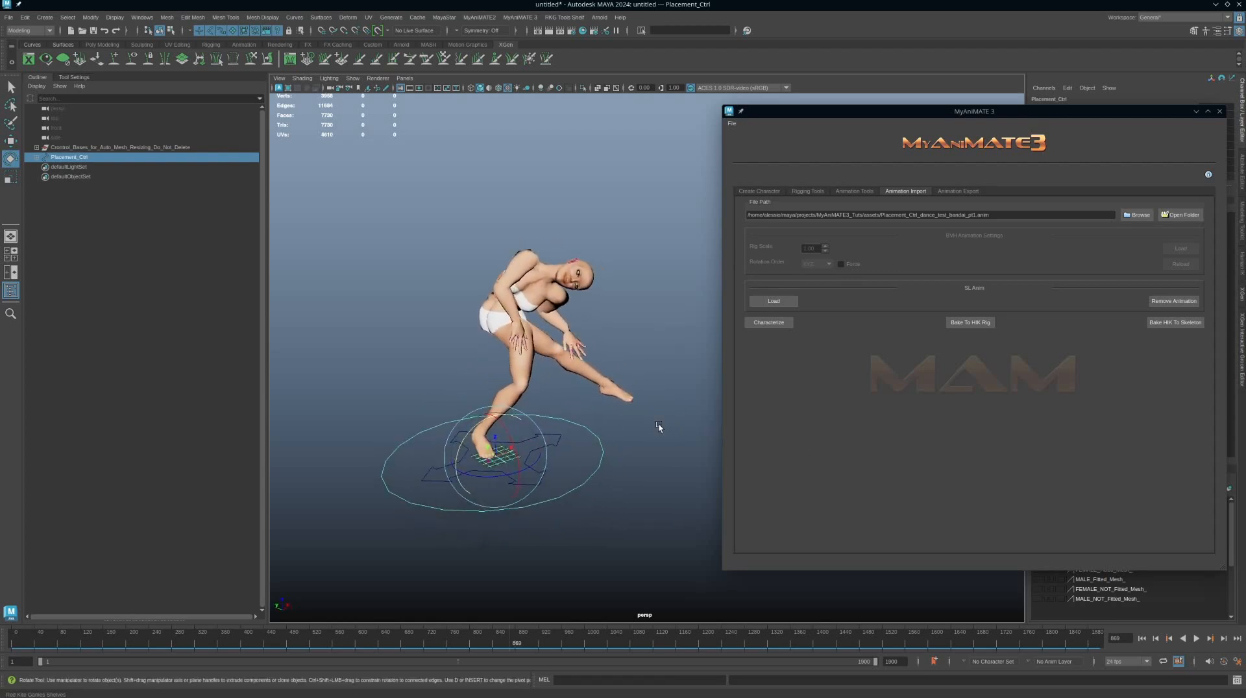
Scrub back to frame 579 and examine the character's pose from different angles
drag(513, 646, 343, 648)
scroll(495, 488, down, 5)
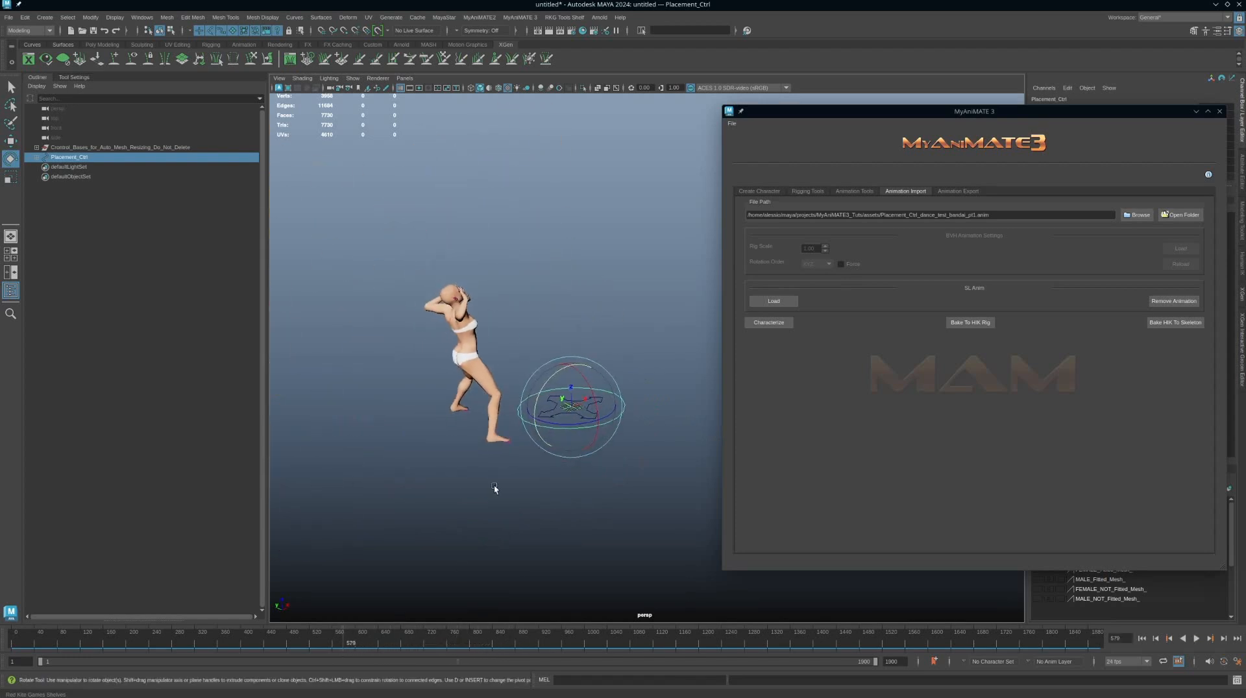
alt+drag(494, 488, 510, 445)
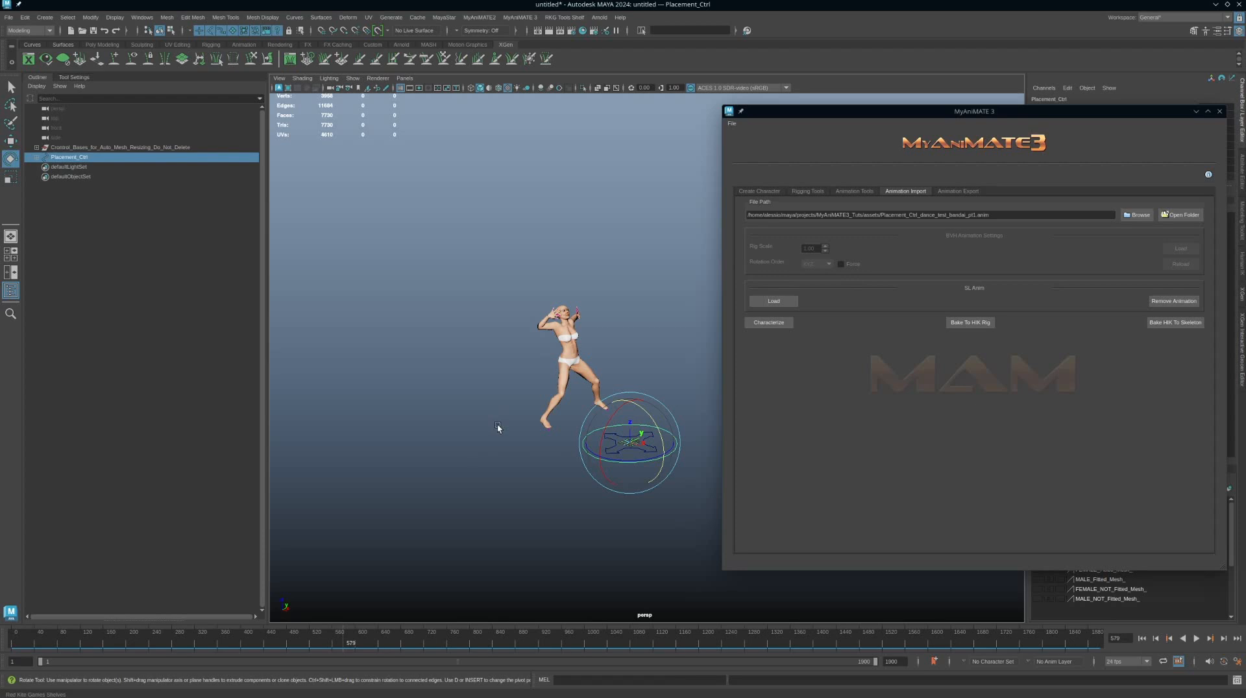
alt+right_drag(454, 397, 543, 448)
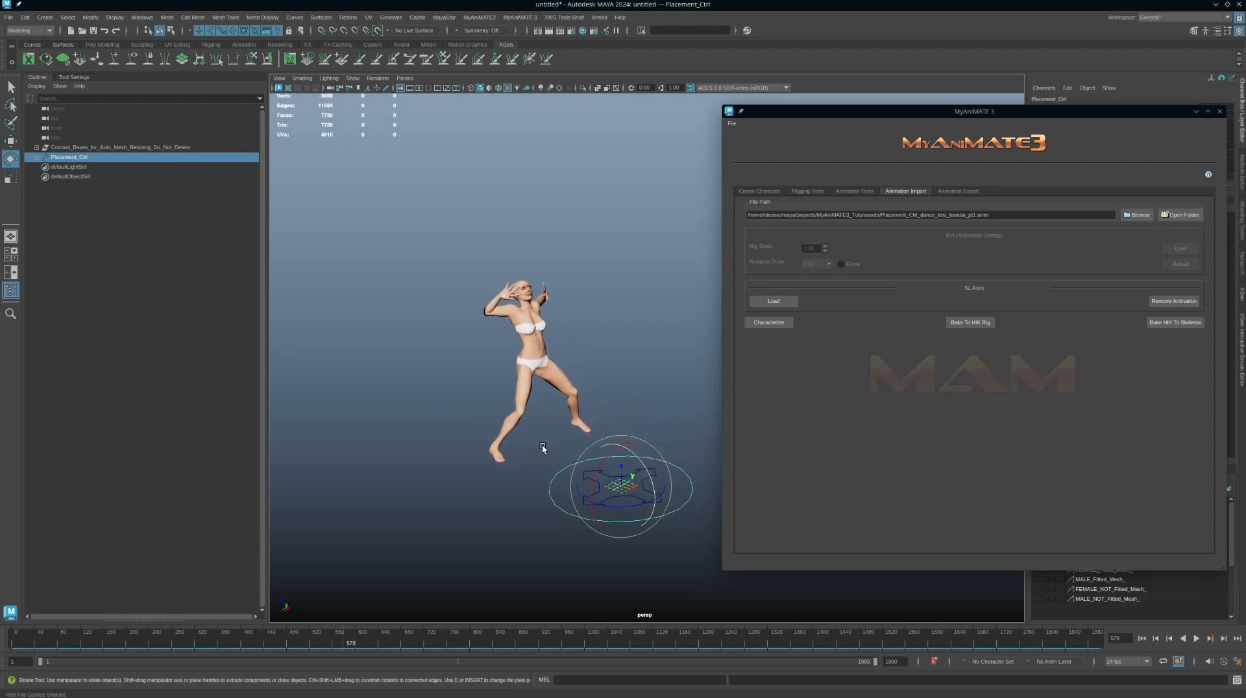
key(q)
alt+drag(671, 391, 606, 386)
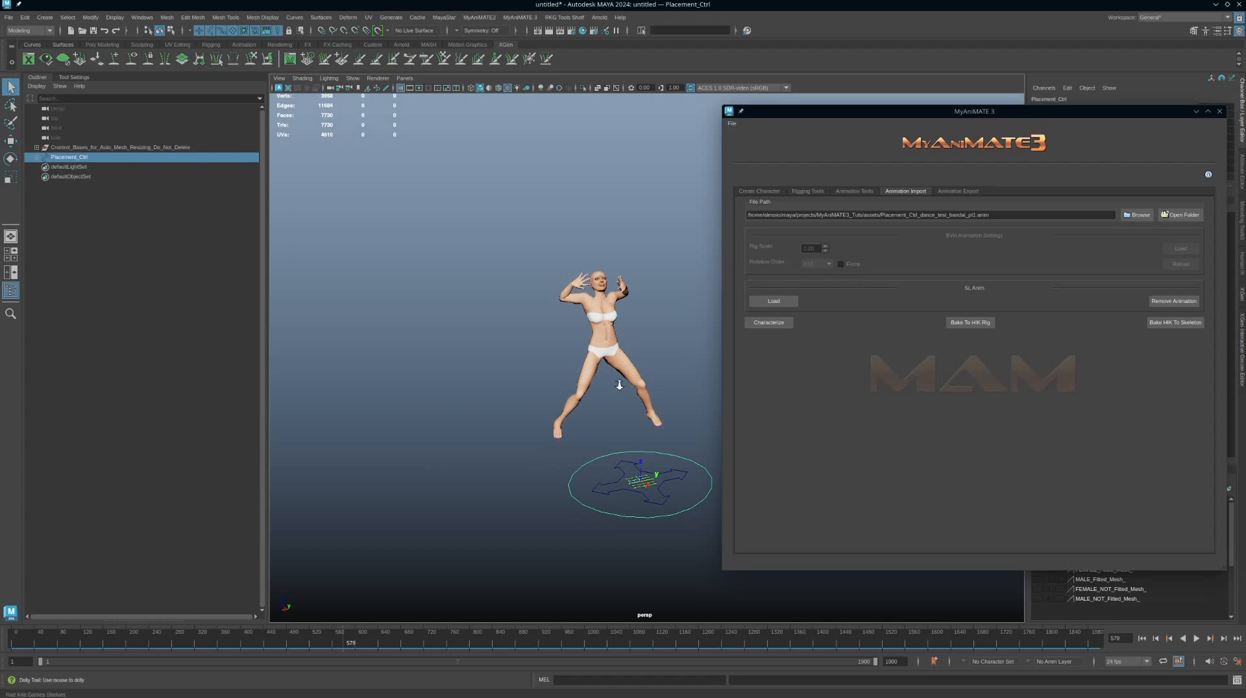
Save the animation clips export configuration under the file name bandai_dance_test
alt+drag(609, 395, 645, 307)
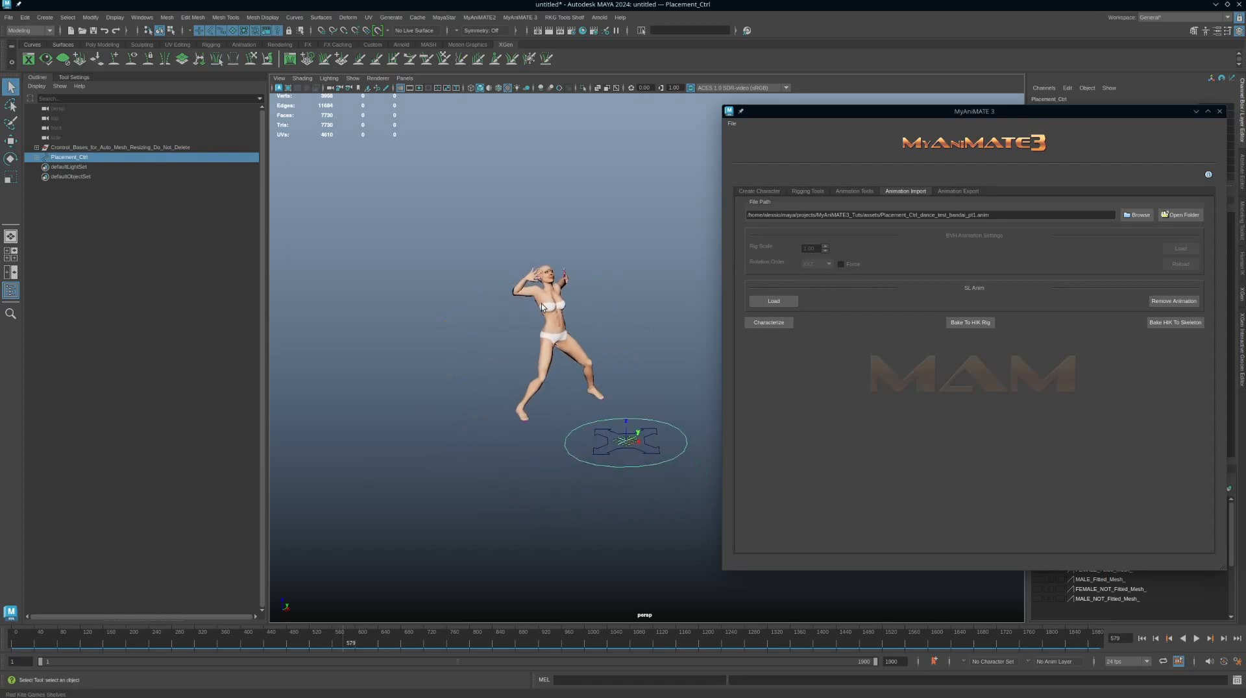
click(951, 192)
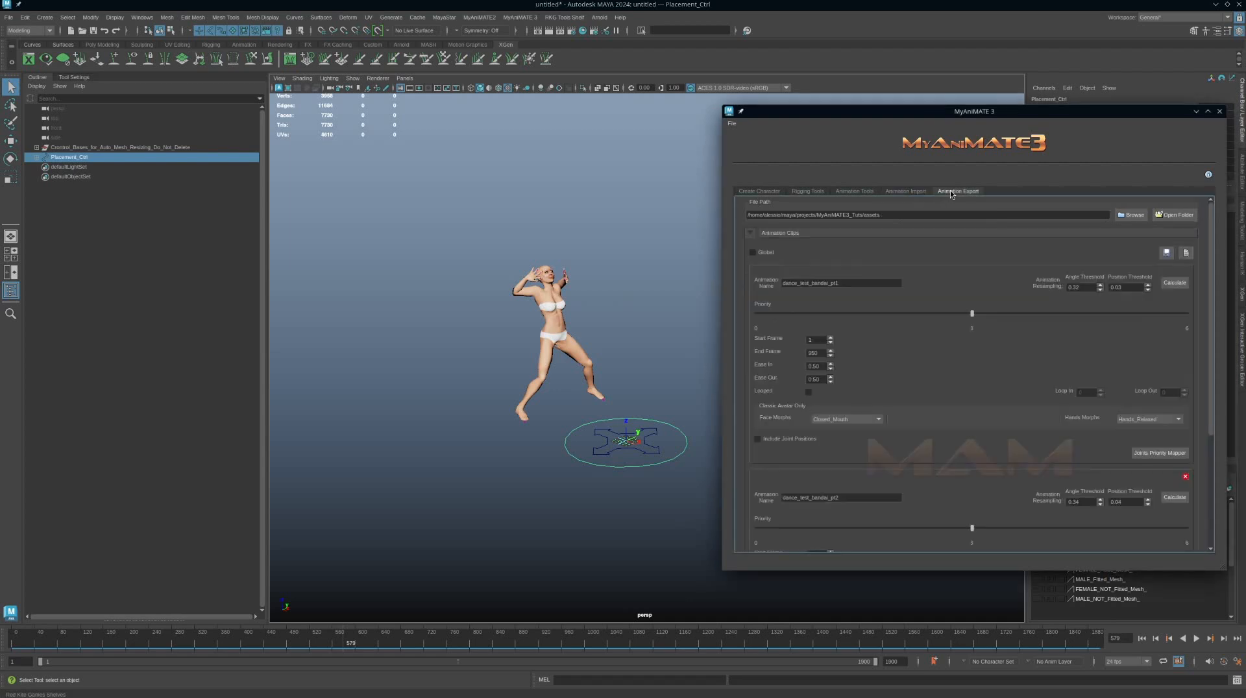
alt+right_drag(625, 405, 555, 362)
mouse_move(555, 362)
alt+middle_down()
mouse_move(567, 333)
mouse_move(559, 348)
alt+middle_up()
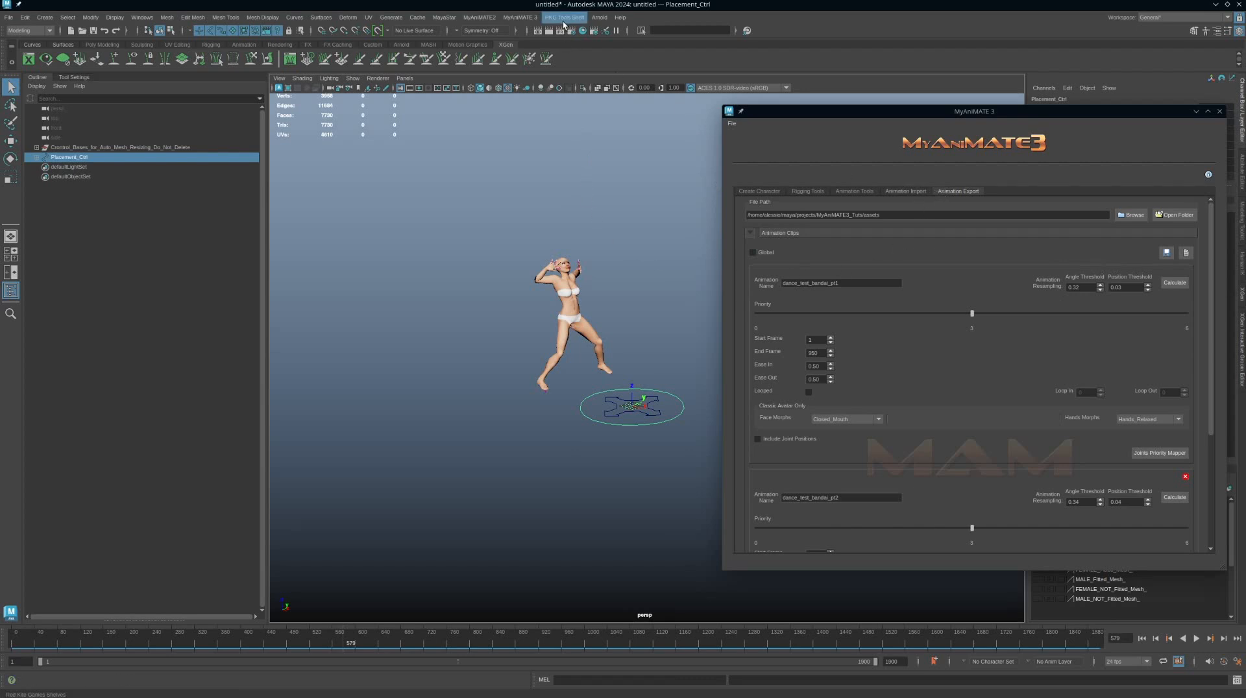
click(525, 22)
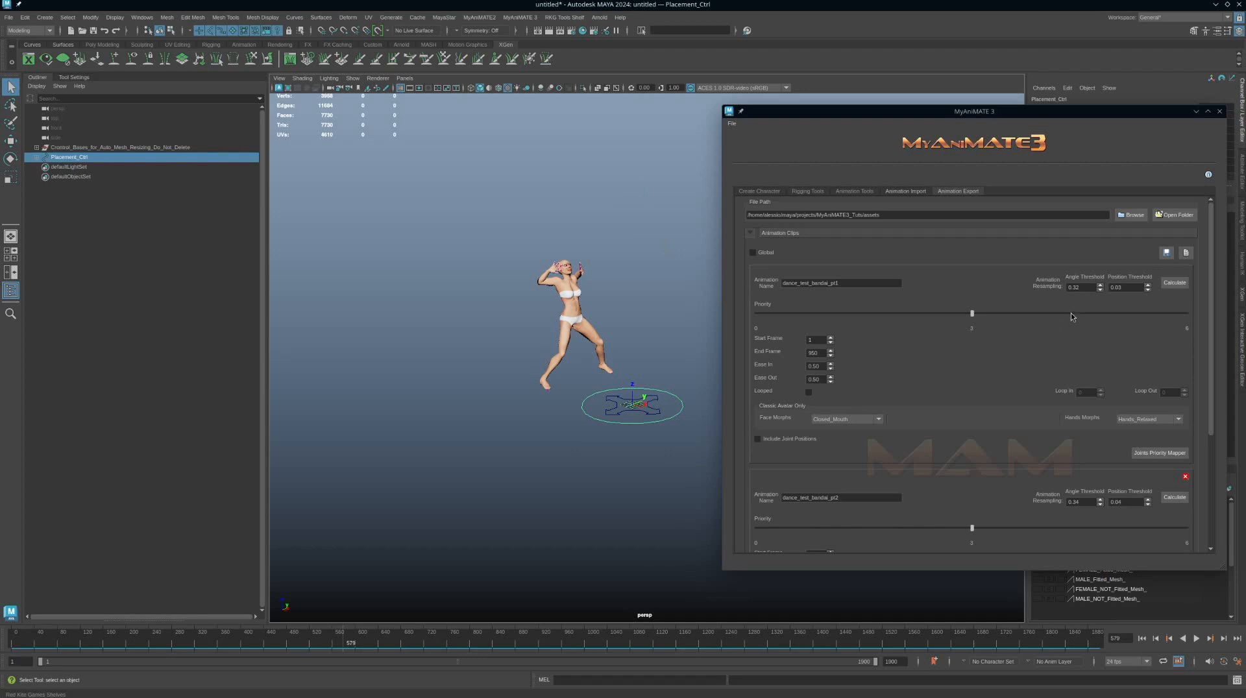
click(1167, 253)
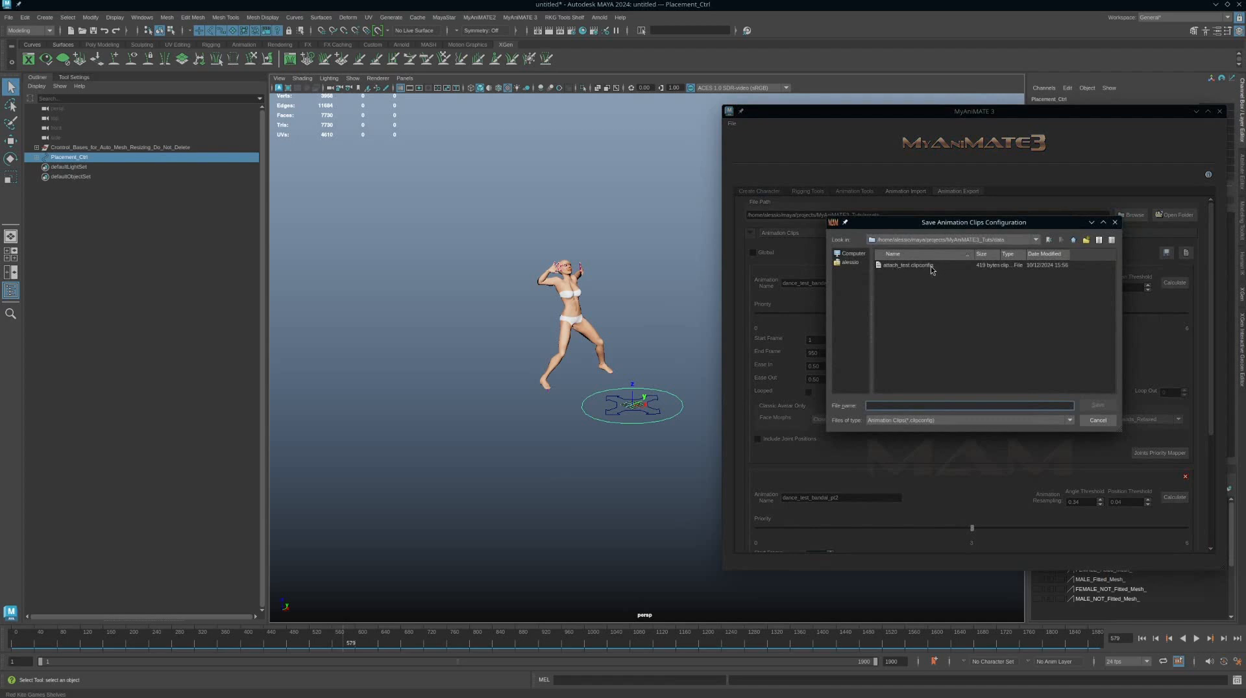
click(909, 407)
text(bandai_dance_test)
click(1098, 405)
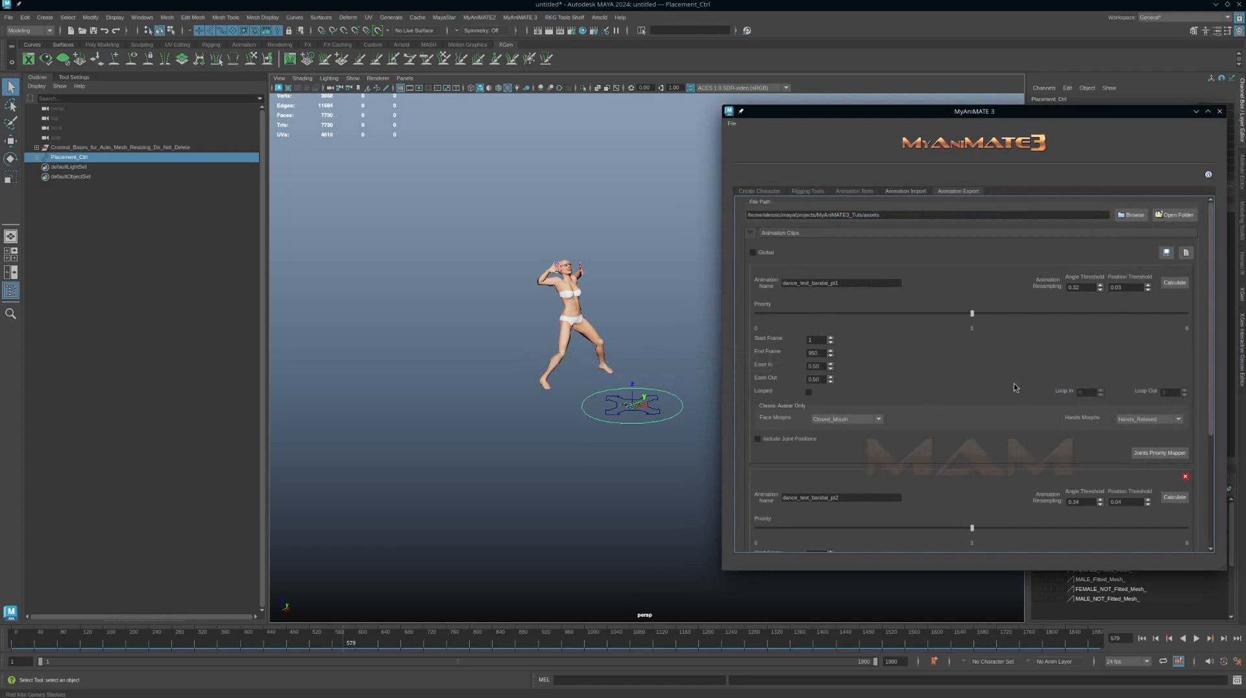
Review both export clips and remove the second one, dance_test_bandai_pt2, from the list
scroll(1073, 359, down, 3)
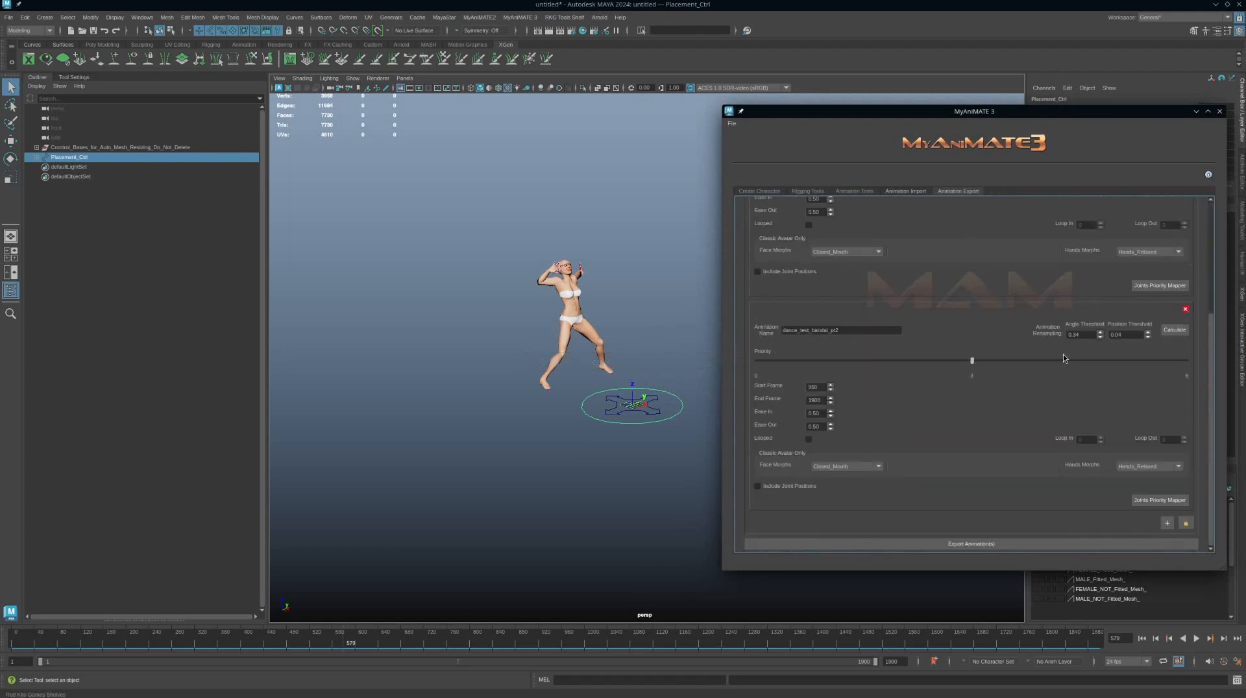
scroll(1061, 354, up, 4)
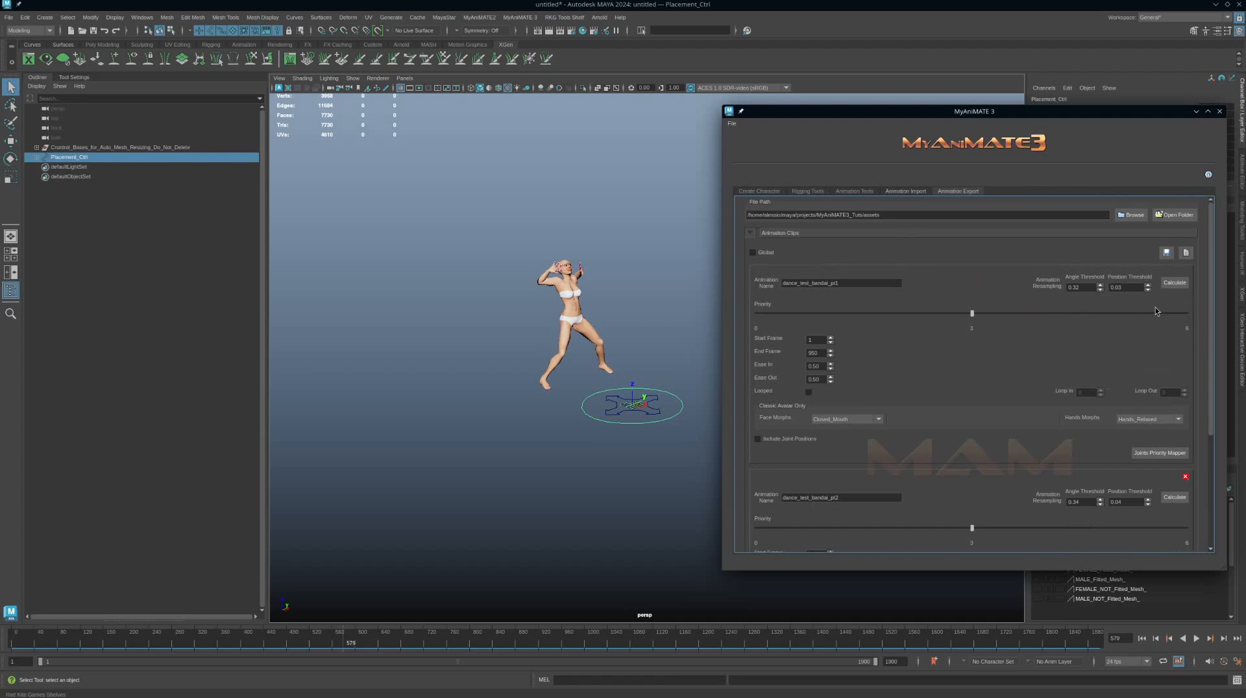
scroll(1127, 390, down, 3)
click(1189, 525)
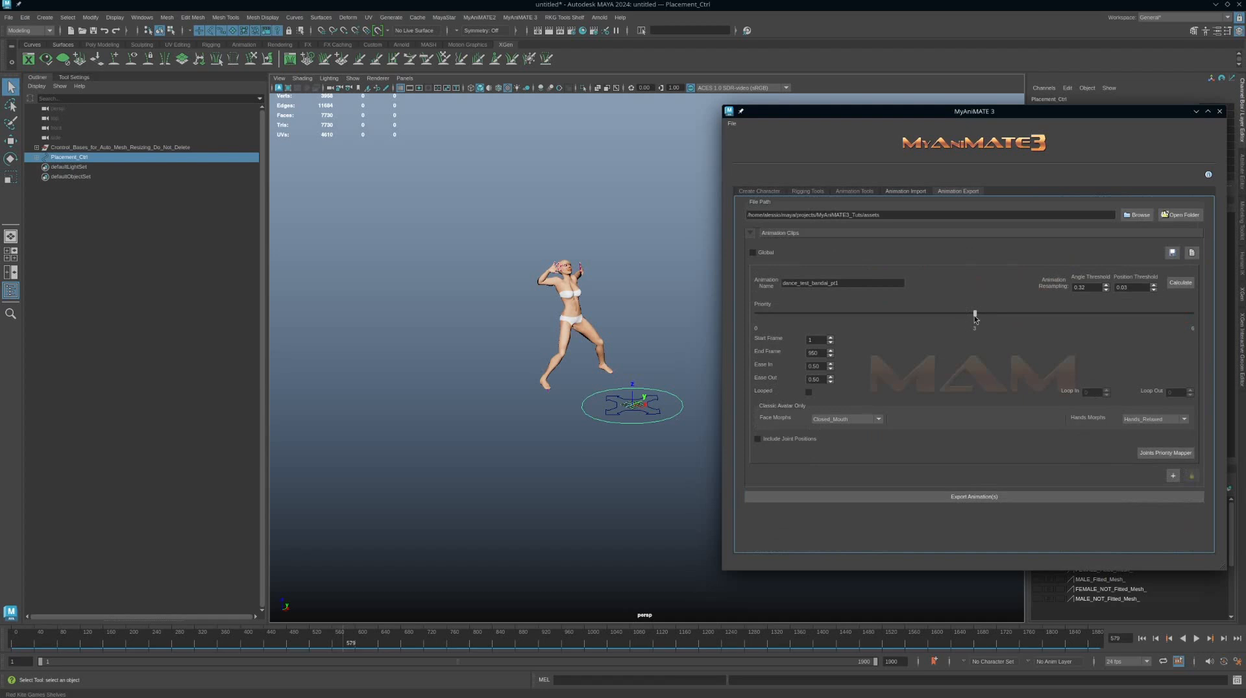
Reset the remaining clip by setting its priority and end frame to 0 and clearing its animation name
drag(974, 316, 771, 326)
drag(875, 285, 706, 287)
key(BackSpace)
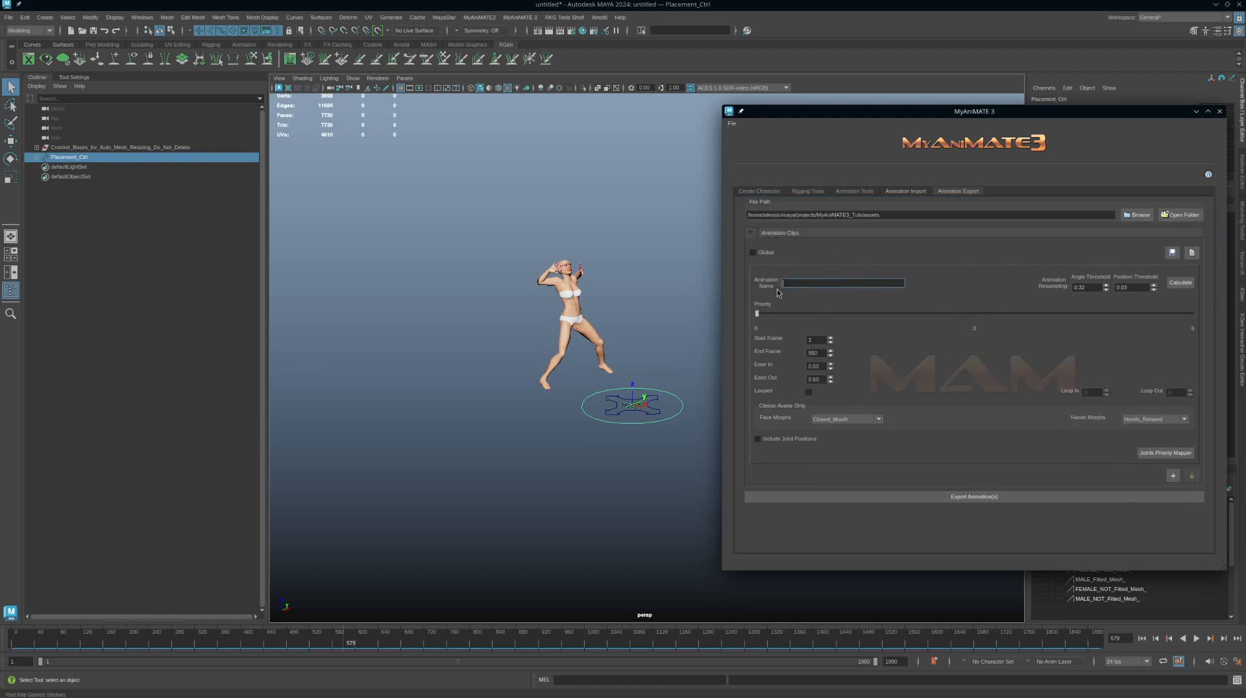
double_click(810, 353)
click(810, 353)
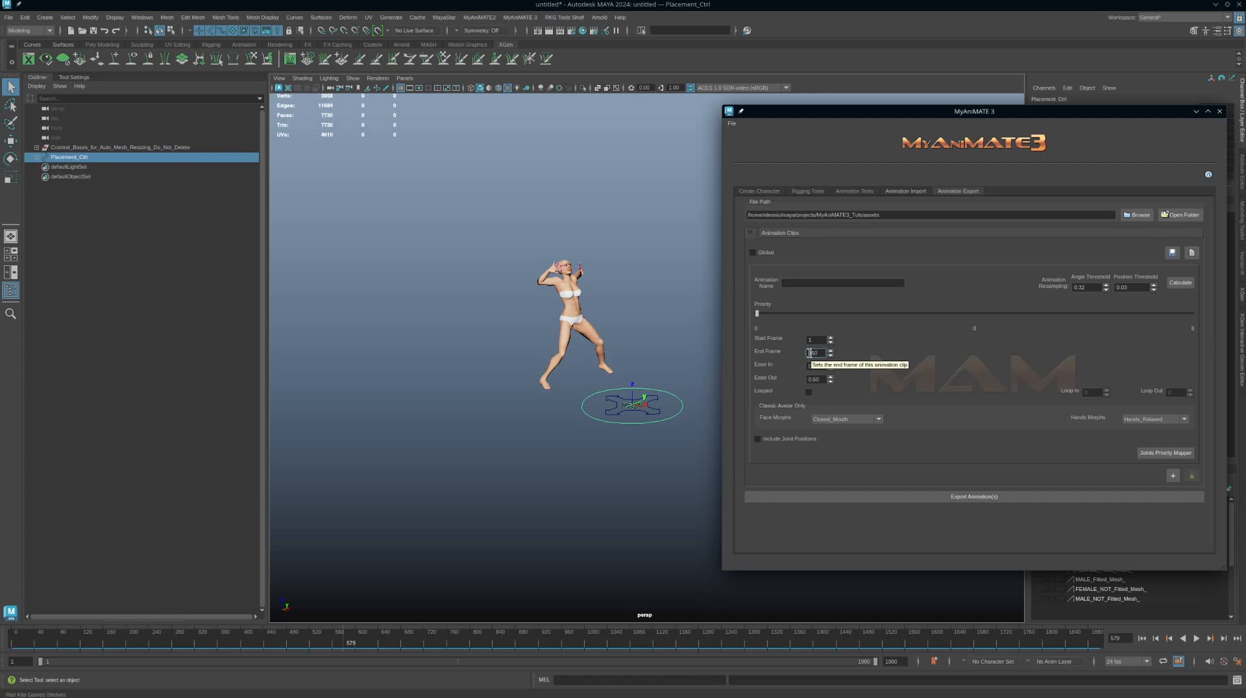
key(BackSpace)
key(BackSpace)
key(BackSpace)
text(1)
Set the remaining clip's angle threshold and position threshold for animation resampling to 0
click(1089, 287)
double_click(1089, 288)
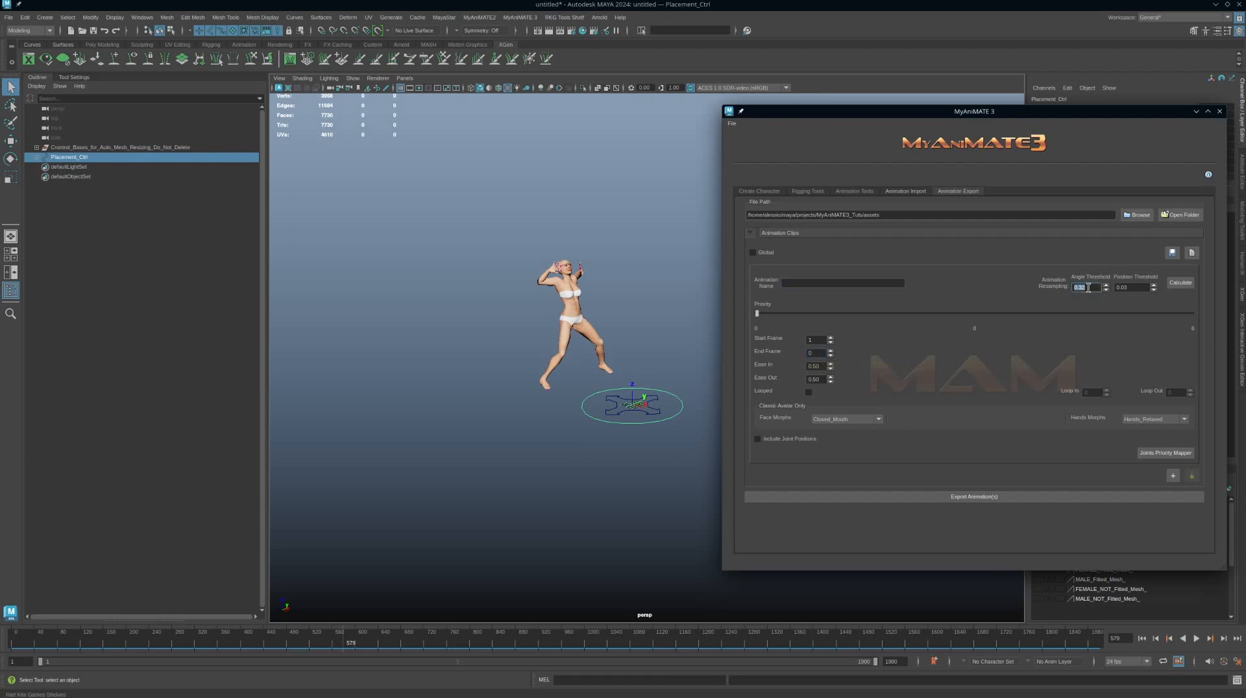
text(0)
key(Tab)
text(0)
key(Return)
Load bandai_dance_test.clipconfig in place of the current clip configuration and look over both clips' settings
click(1192, 253)
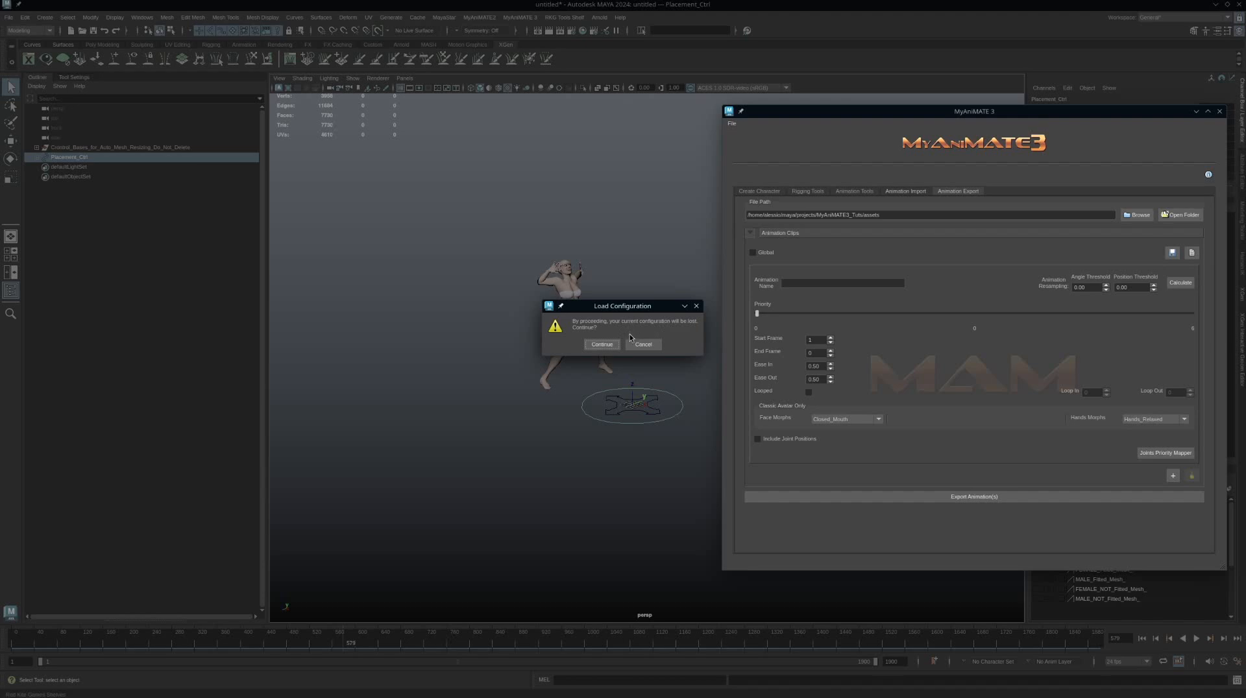
click(602, 344)
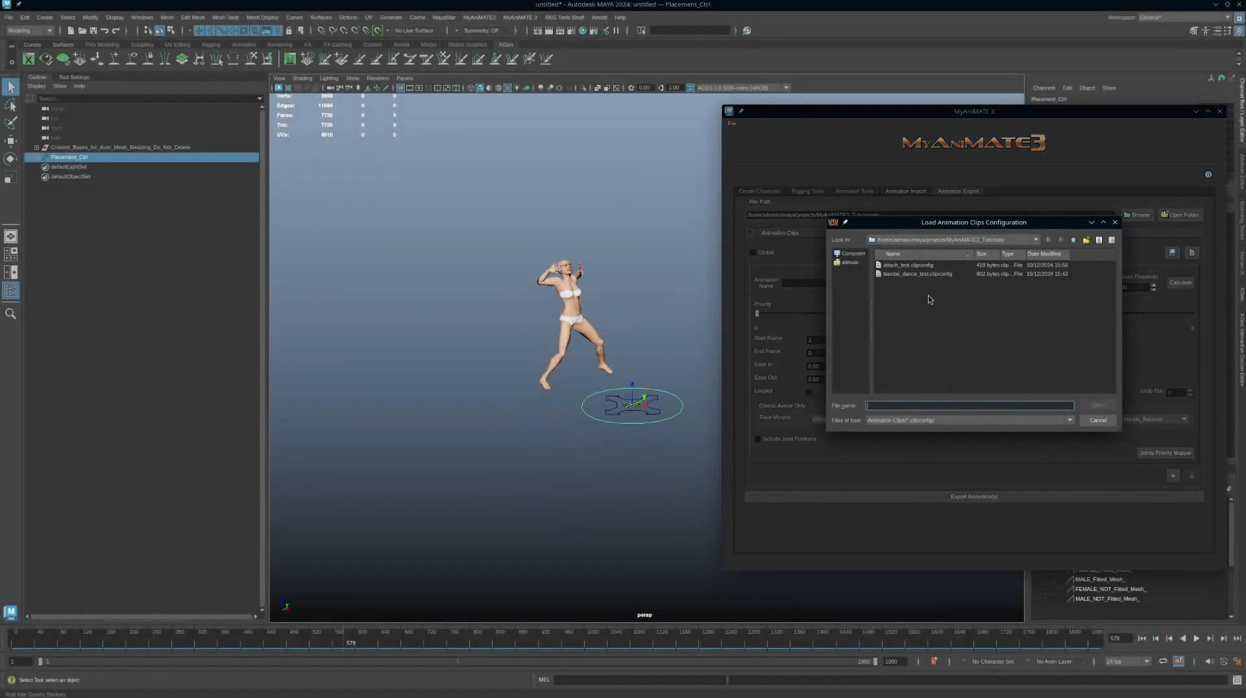
double_click(901, 275)
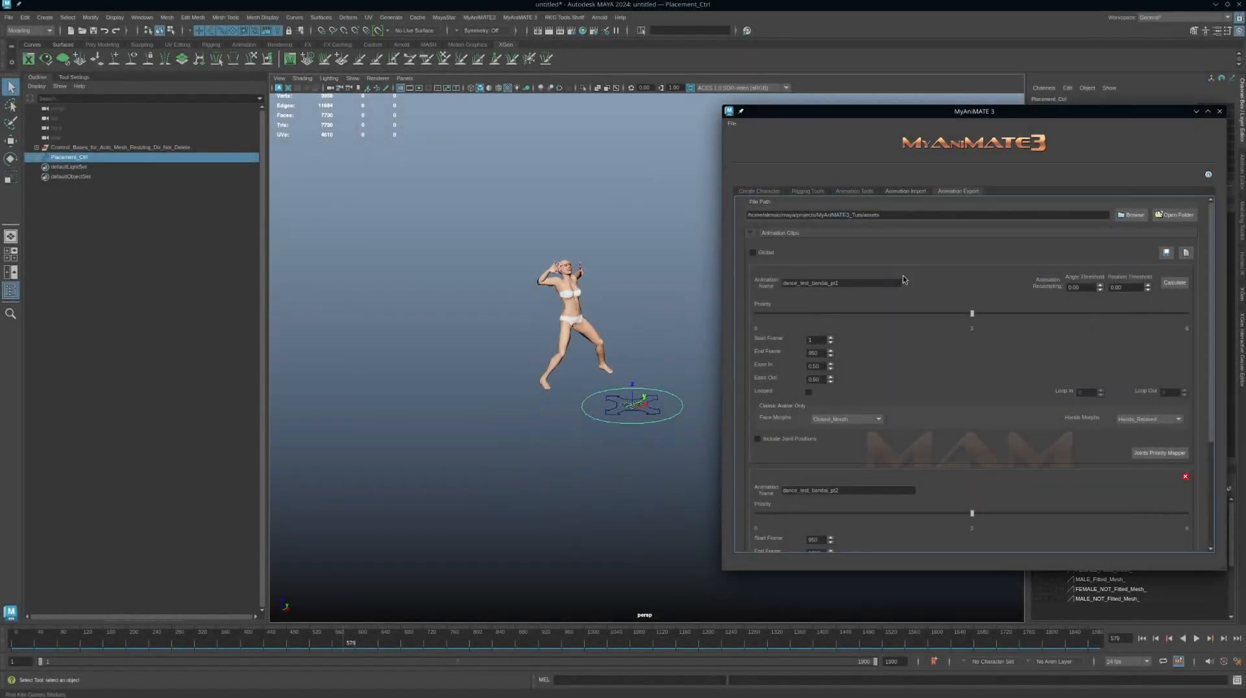
scroll(954, 351, down, 3)
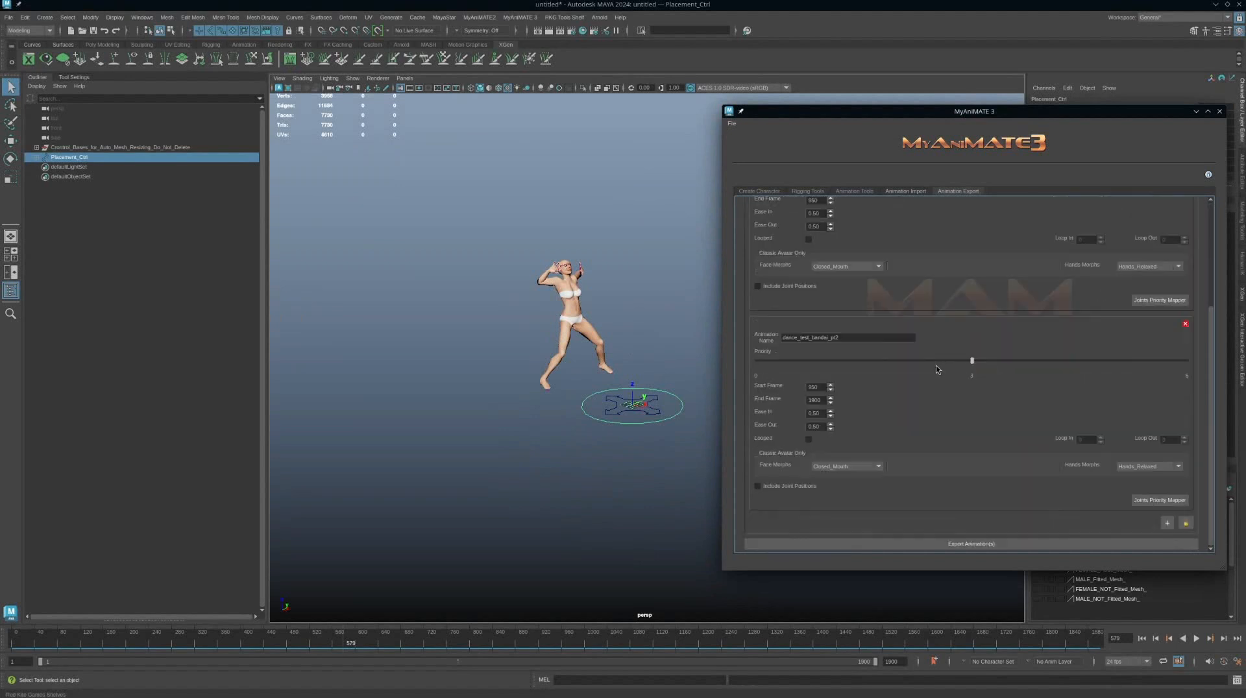
scroll(936, 365, up, 3)
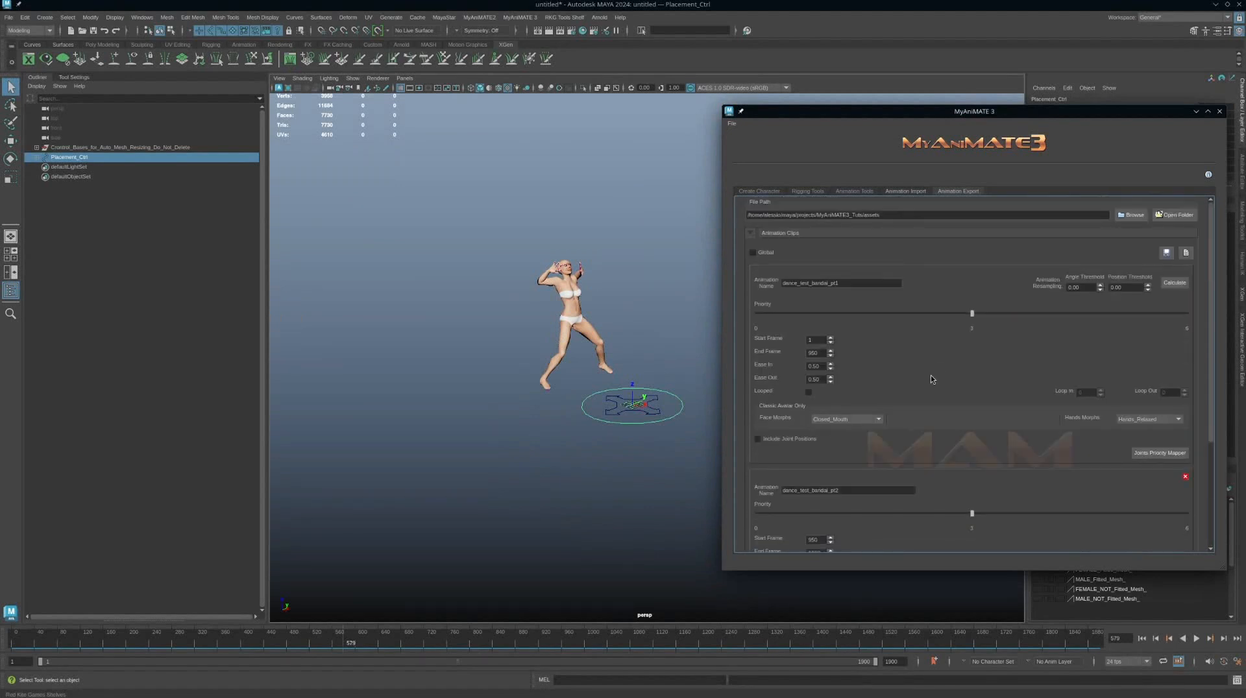
scroll(940, 374, down, 2)
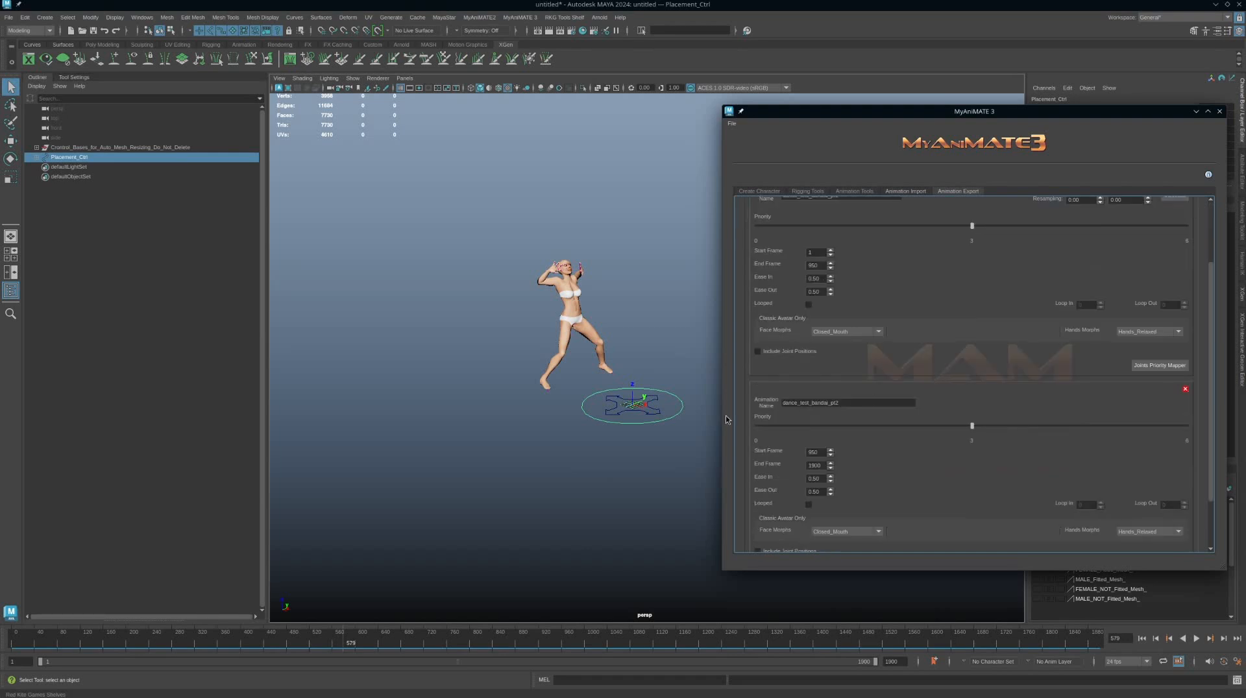
scroll(1064, 357, up, 2)
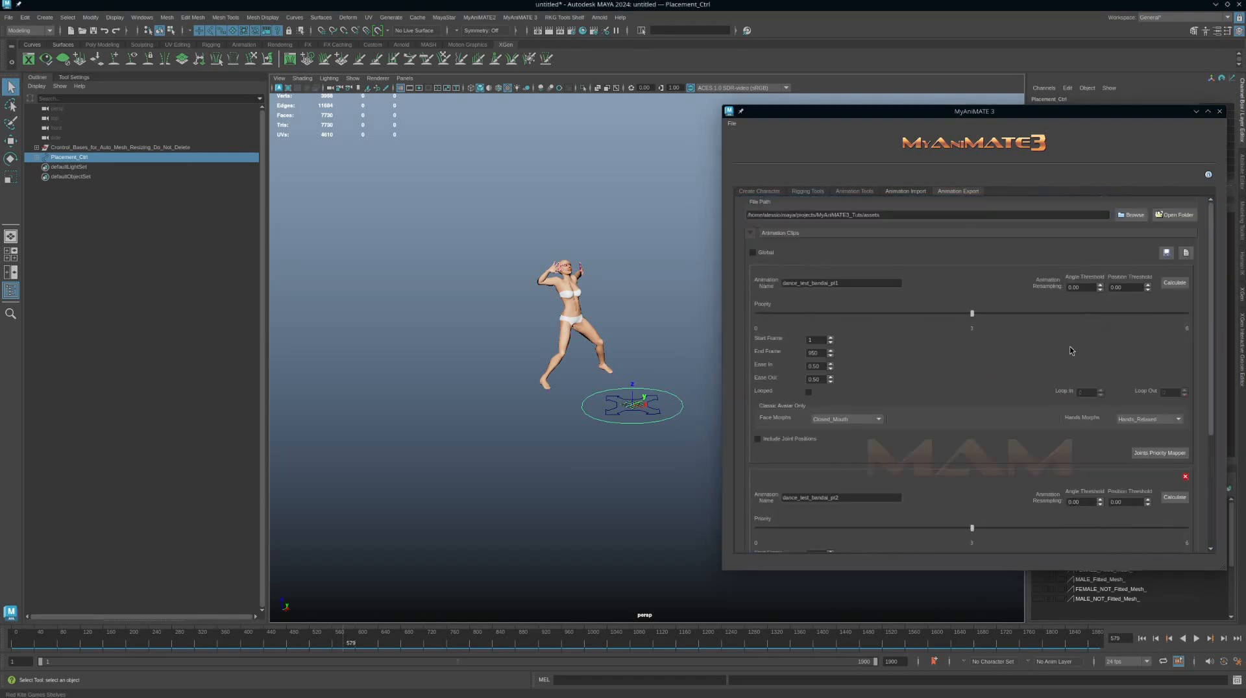
Check the first clip's position threshold, then reload bandai_dance_test.clipconfig over the current configuration
double_click(1126, 289)
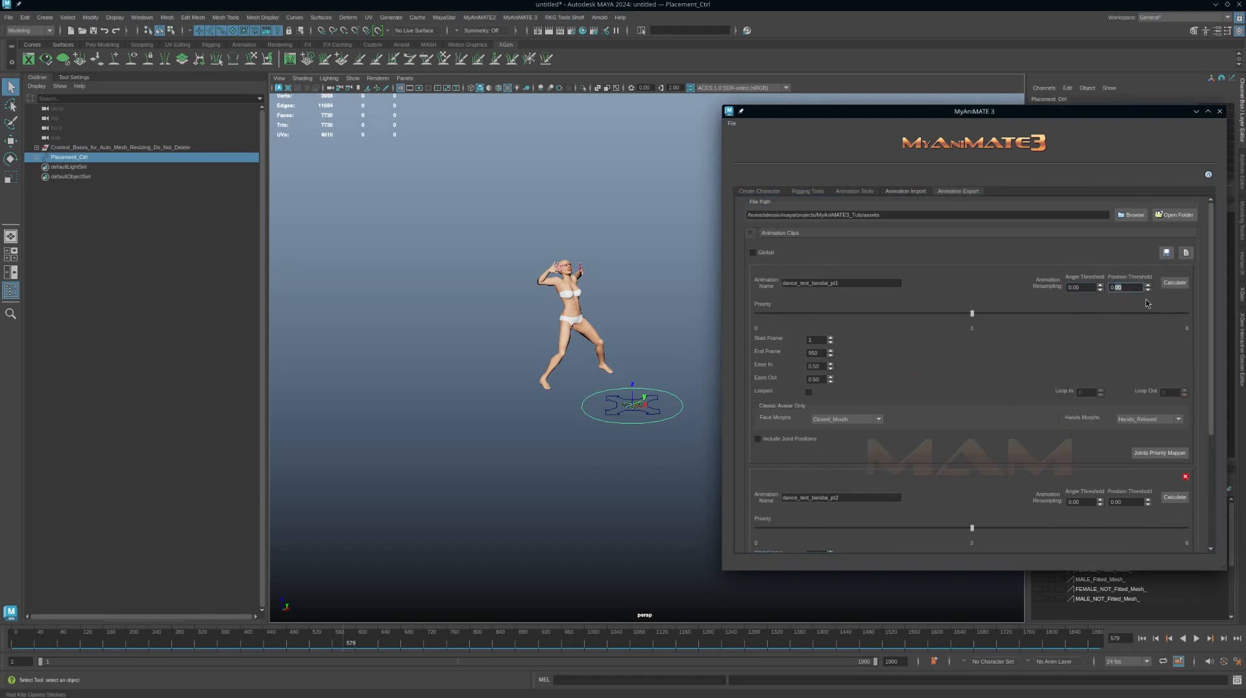
click(1166, 253)
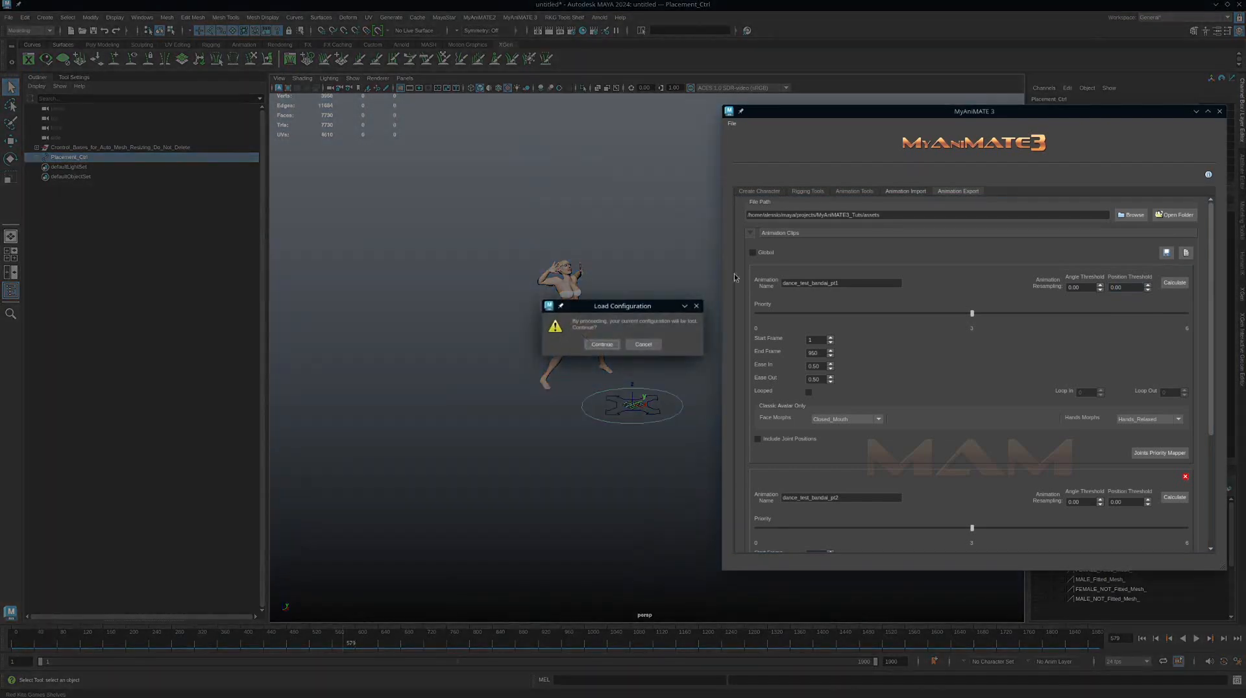
click(598, 344)
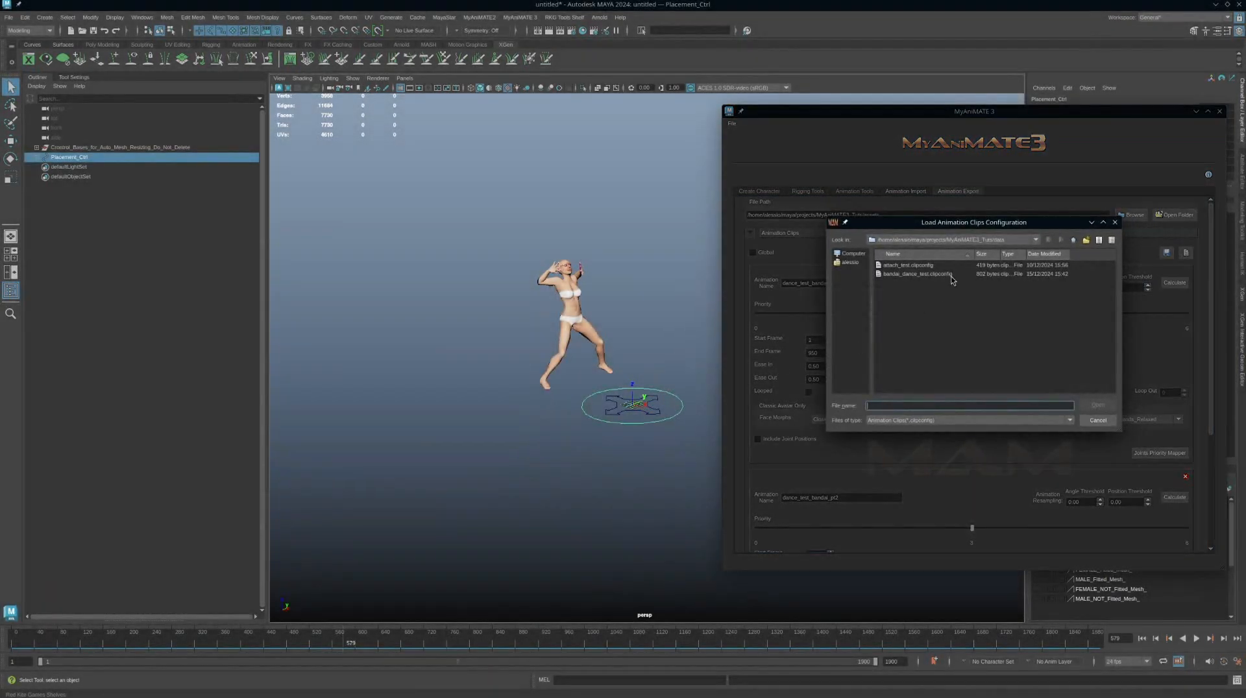
click(949, 275)
double_click(948, 276)
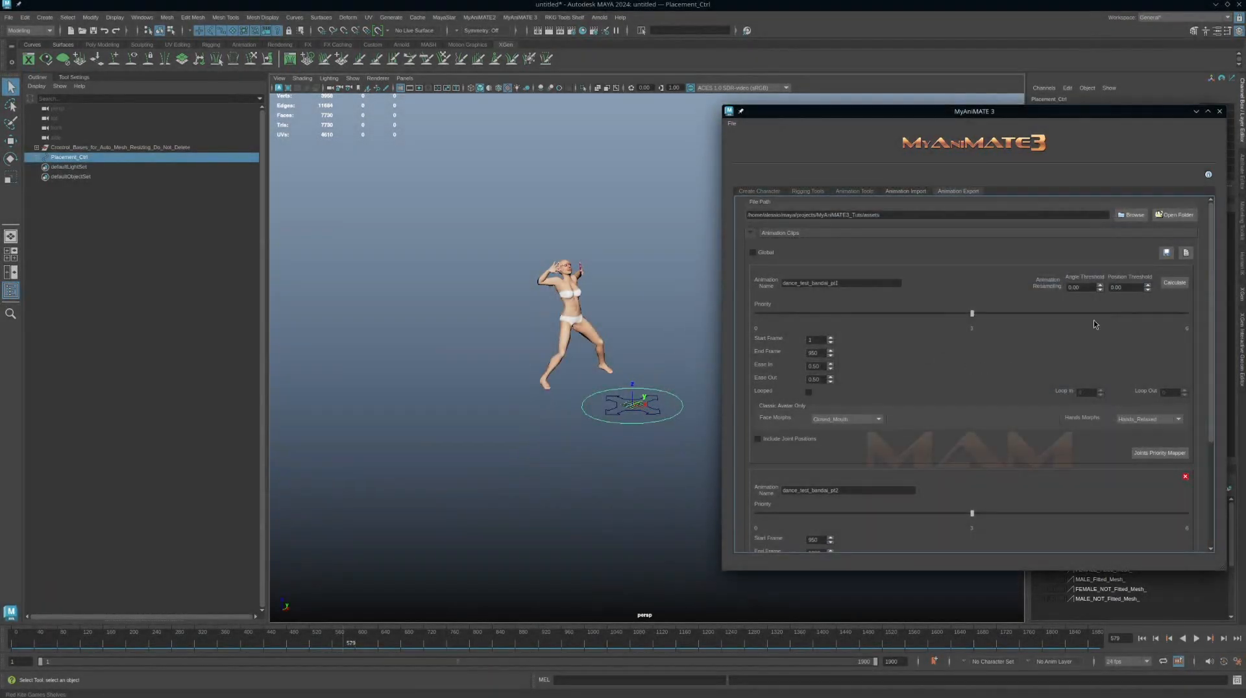
scroll(1042, 389, down, 5)
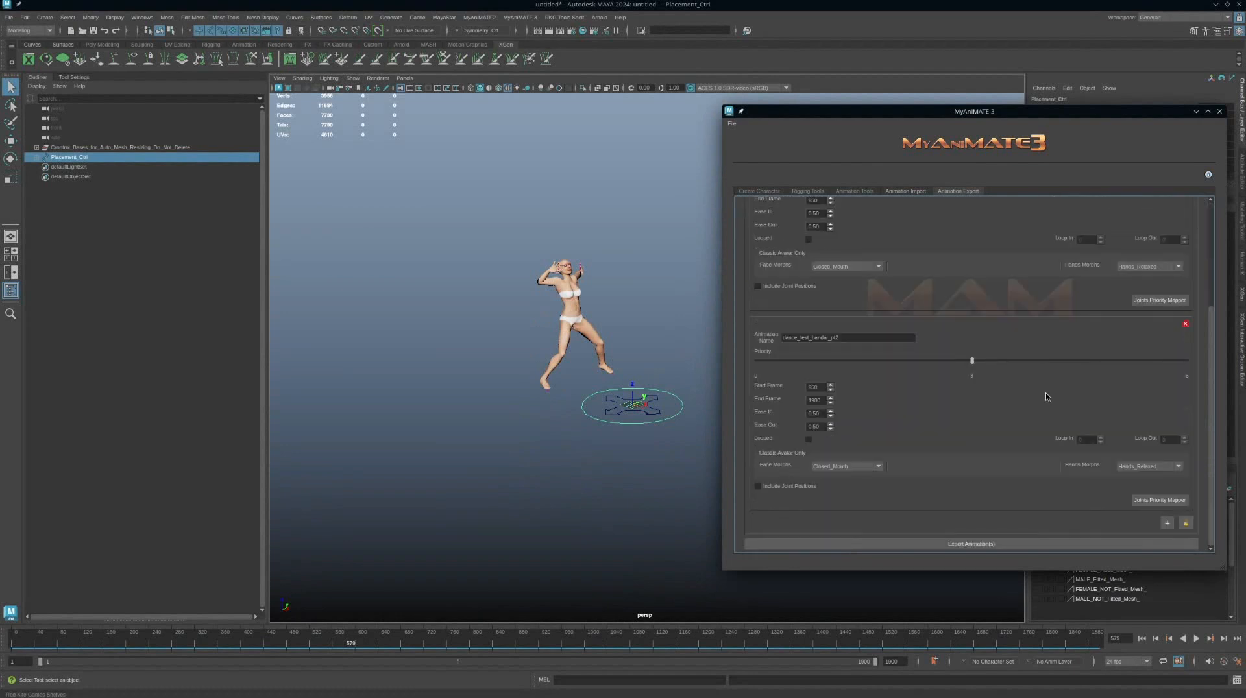
scroll(1046, 390, up, 5)
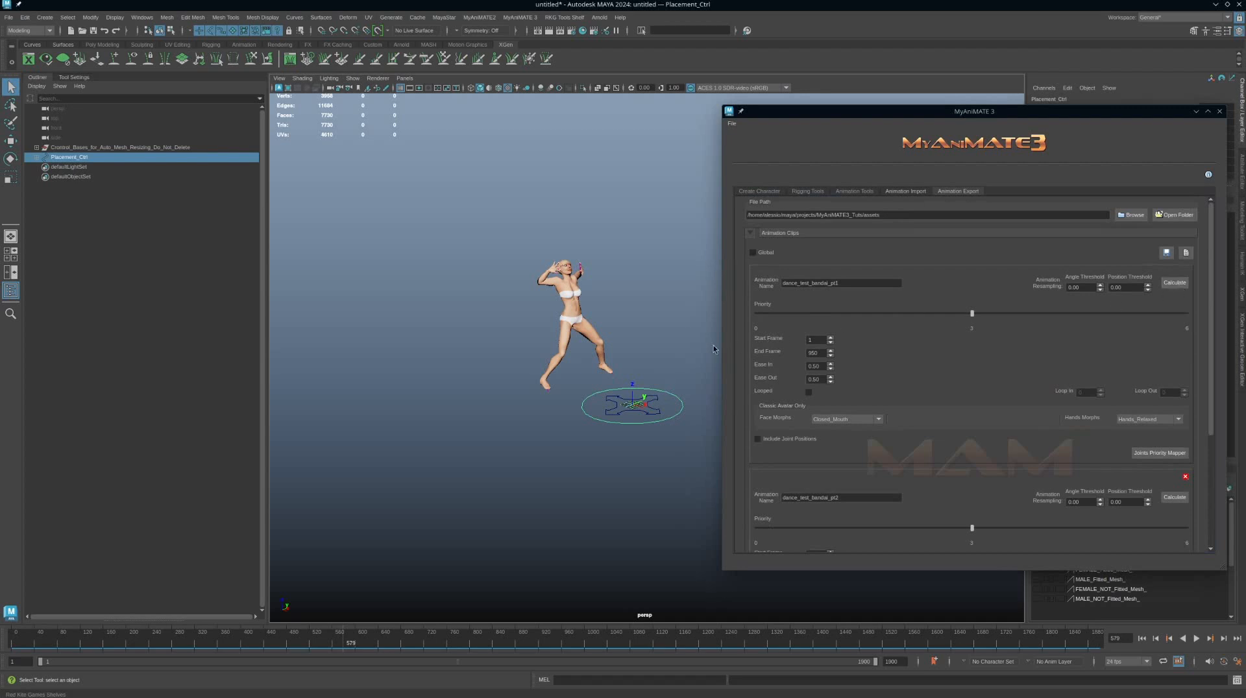
Examine the resampling thresholds and the start and end frames of both dance clips in the export settings
alt+right_drag(659, 352, 625, 337)
alt+middle_drag(626, 337, 634, 341)
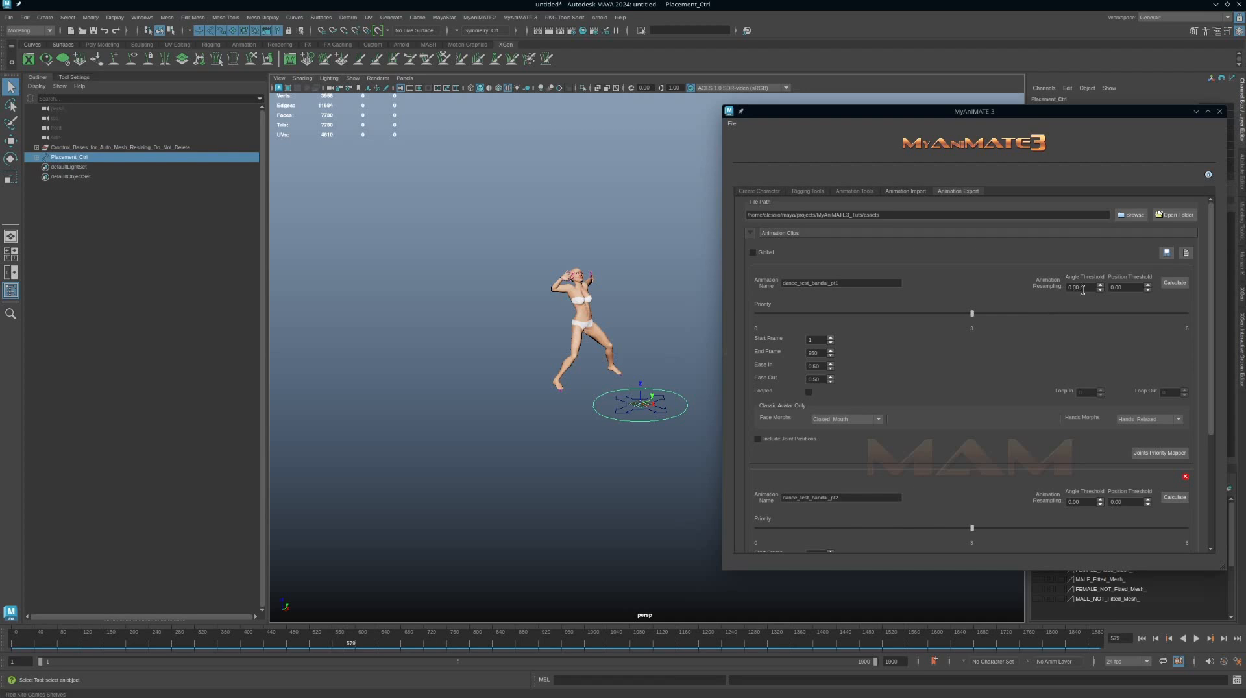
mouse_move(1082, 289)
scroll(847, 343, down, 2)
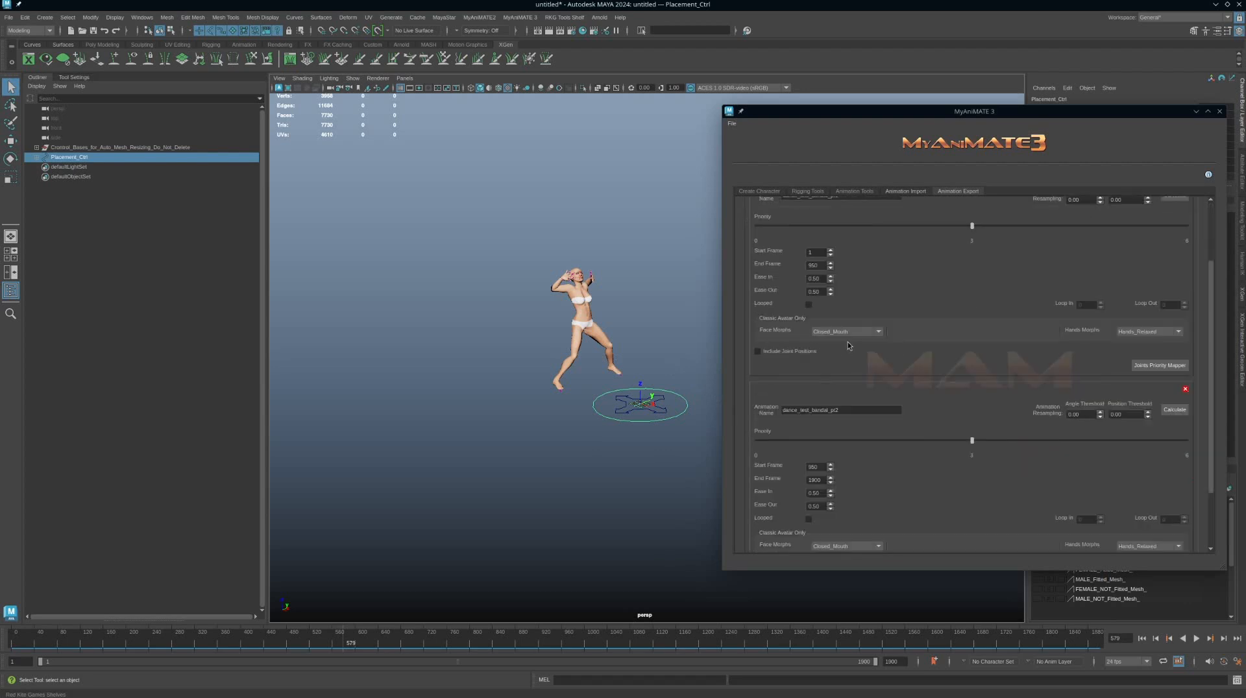
double_click(822, 266)
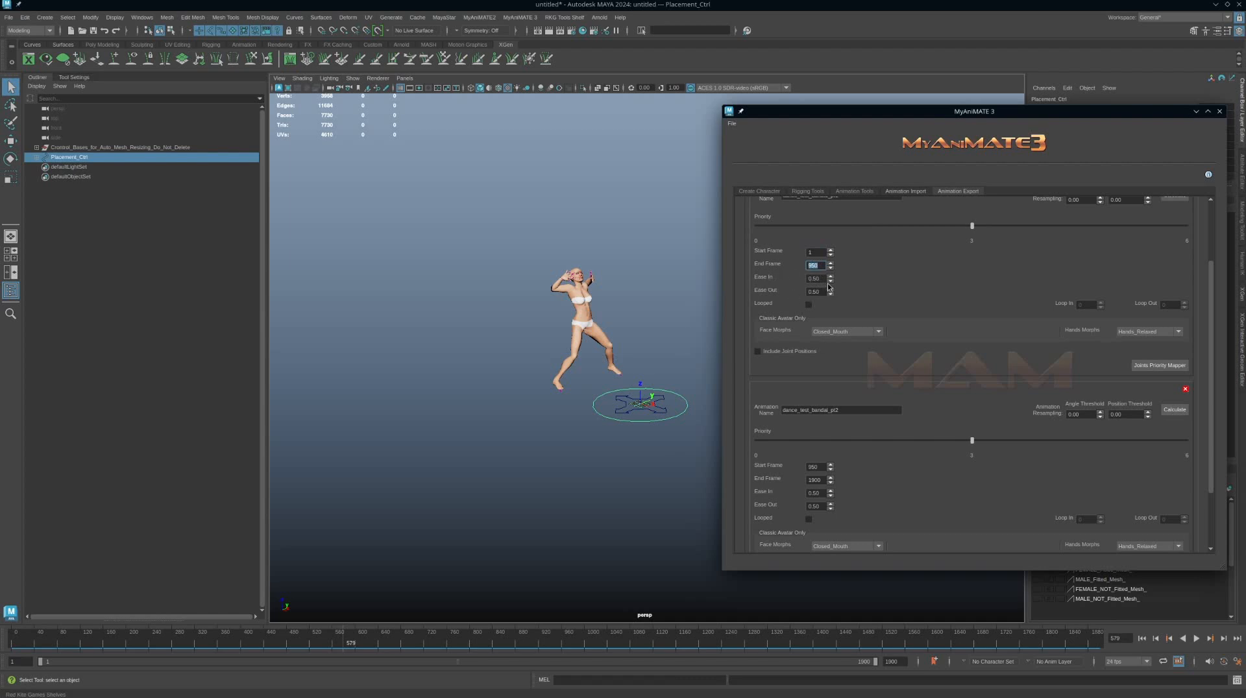
scroll(814, 357, up, 2)
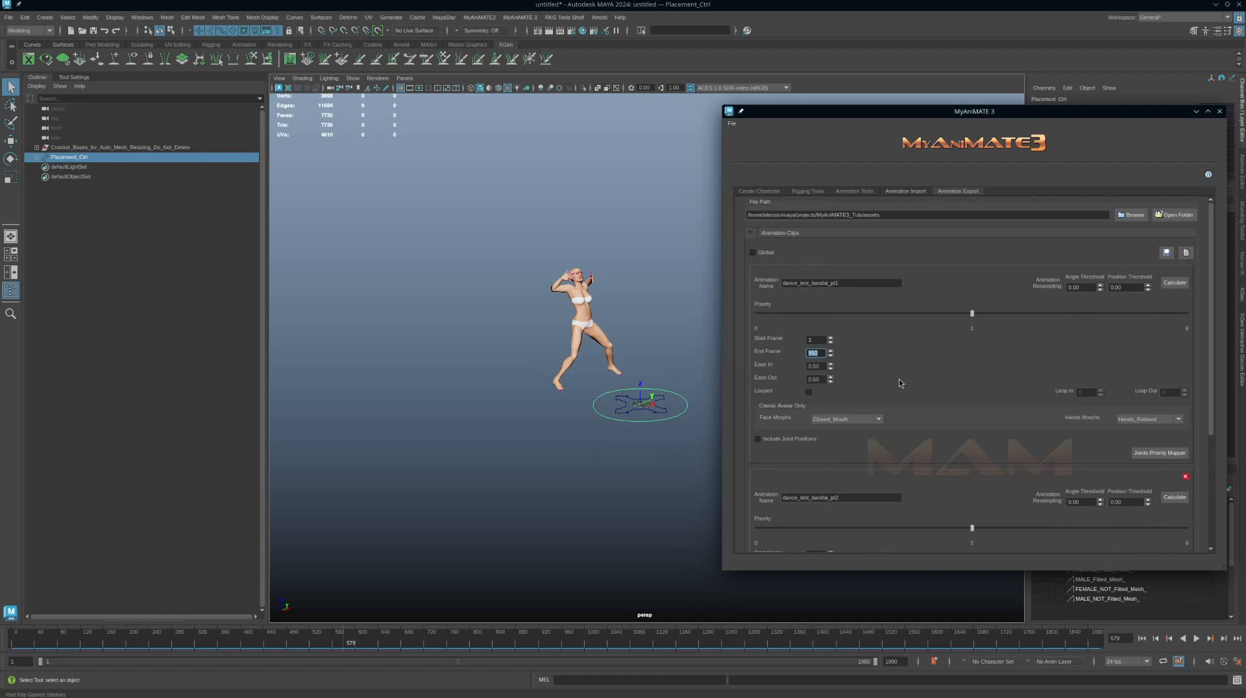
scroll(838, 326, down, 4)
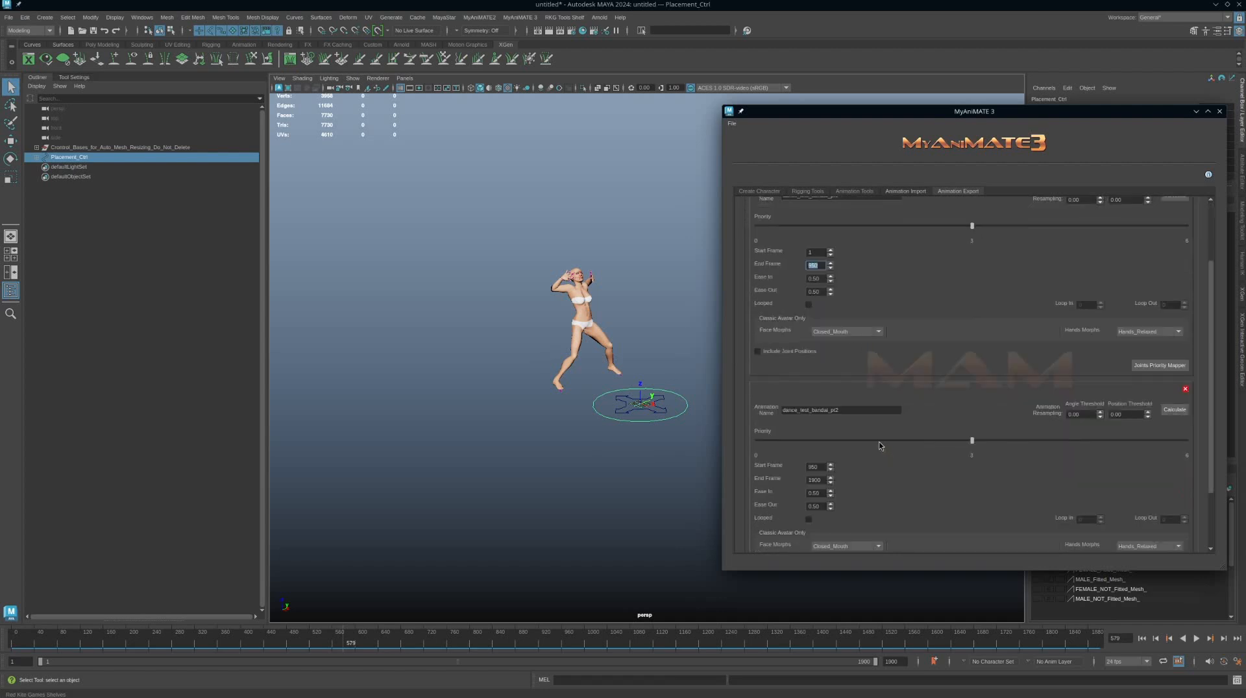
double_click(814, 387)
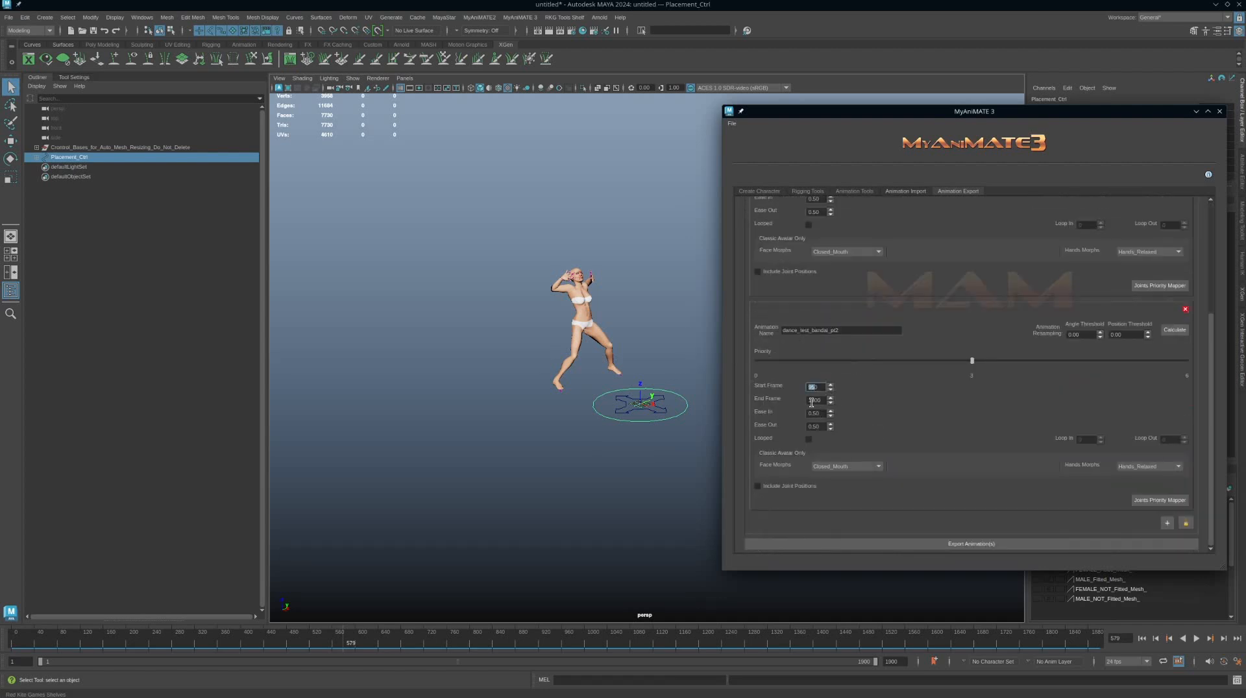
double_click(811, 403)
drag(810, 403, 811, 404)
scroll(984, 427, up, 4)
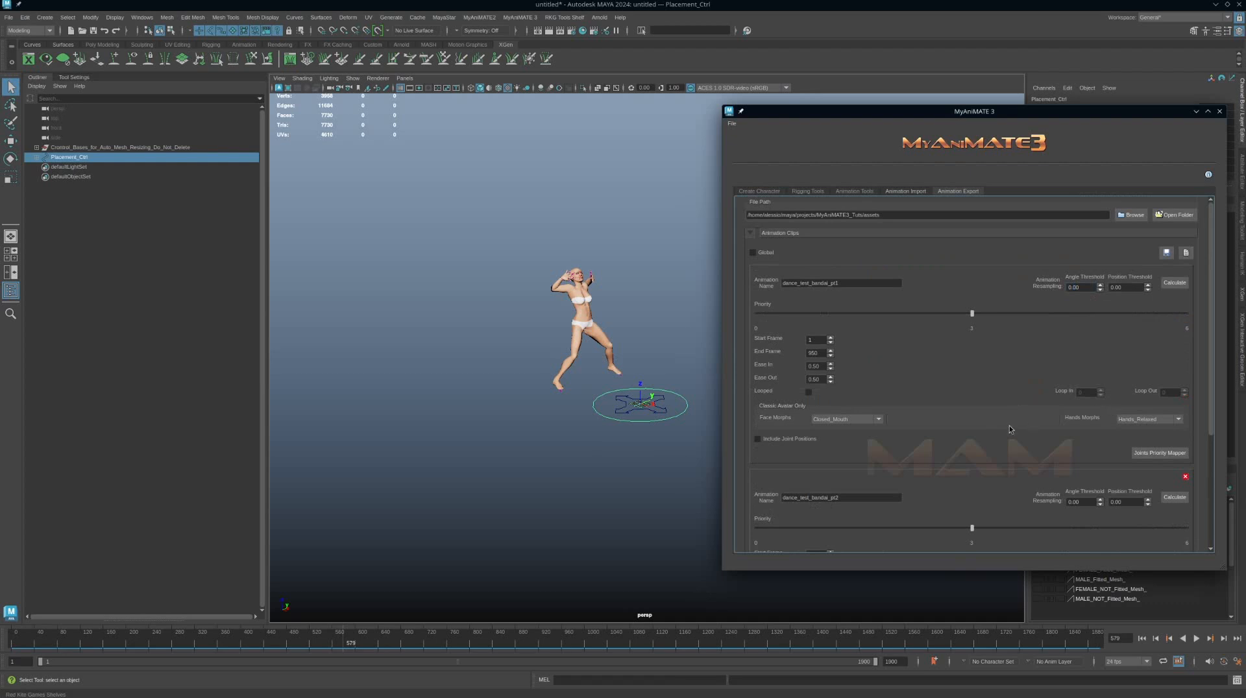
Open the Joint Priority Mapper for the first clip, enlarge its window and move it clear of the export settings
scroll(1010, 429, down, 3)
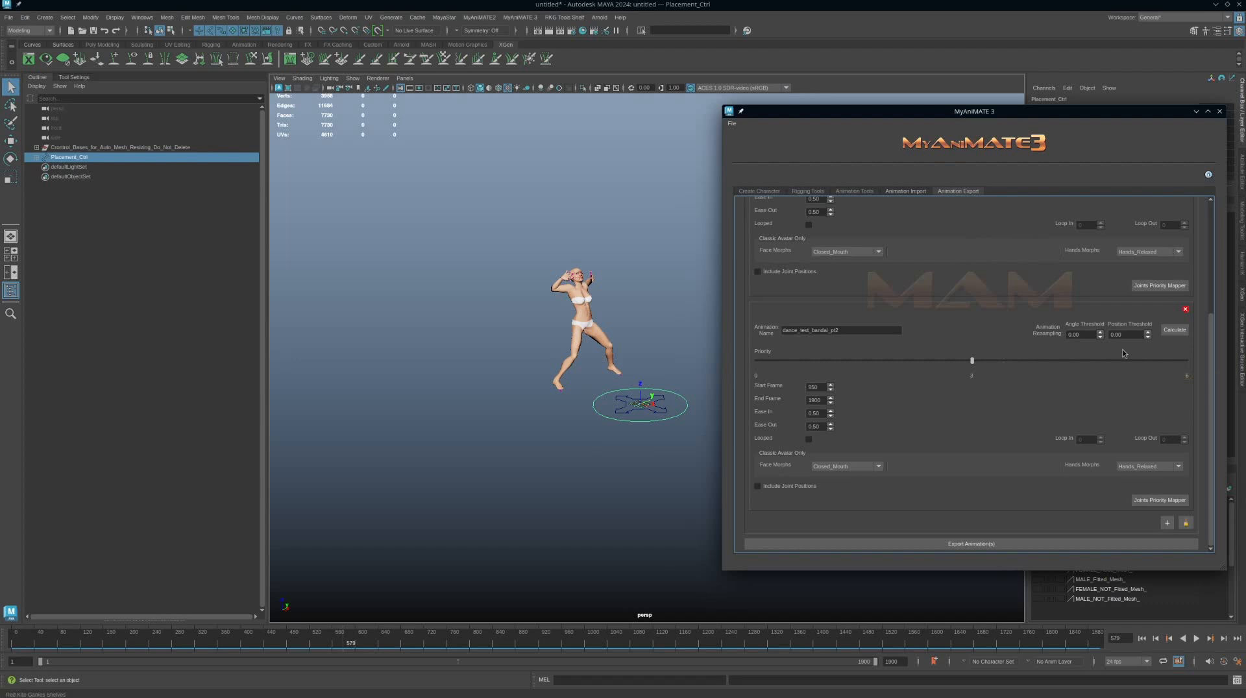
click(1160, 287)
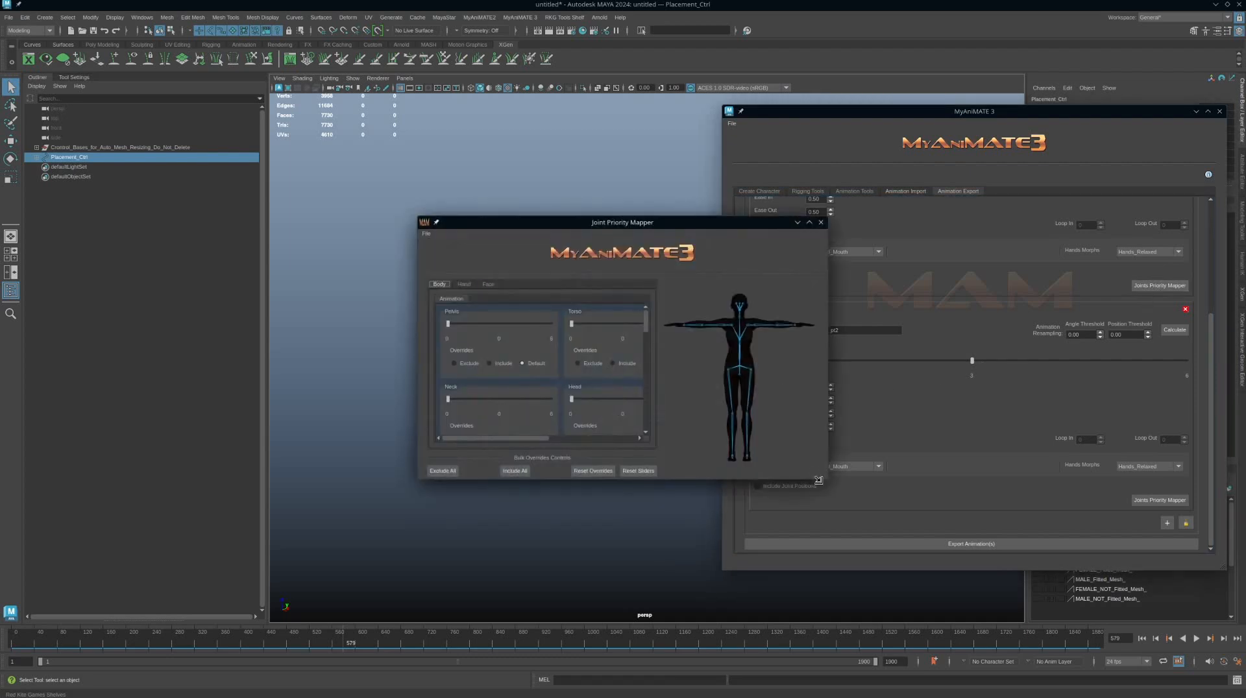
drag(826, 480, 980, 529)
drag(665, 222, 346, 223)
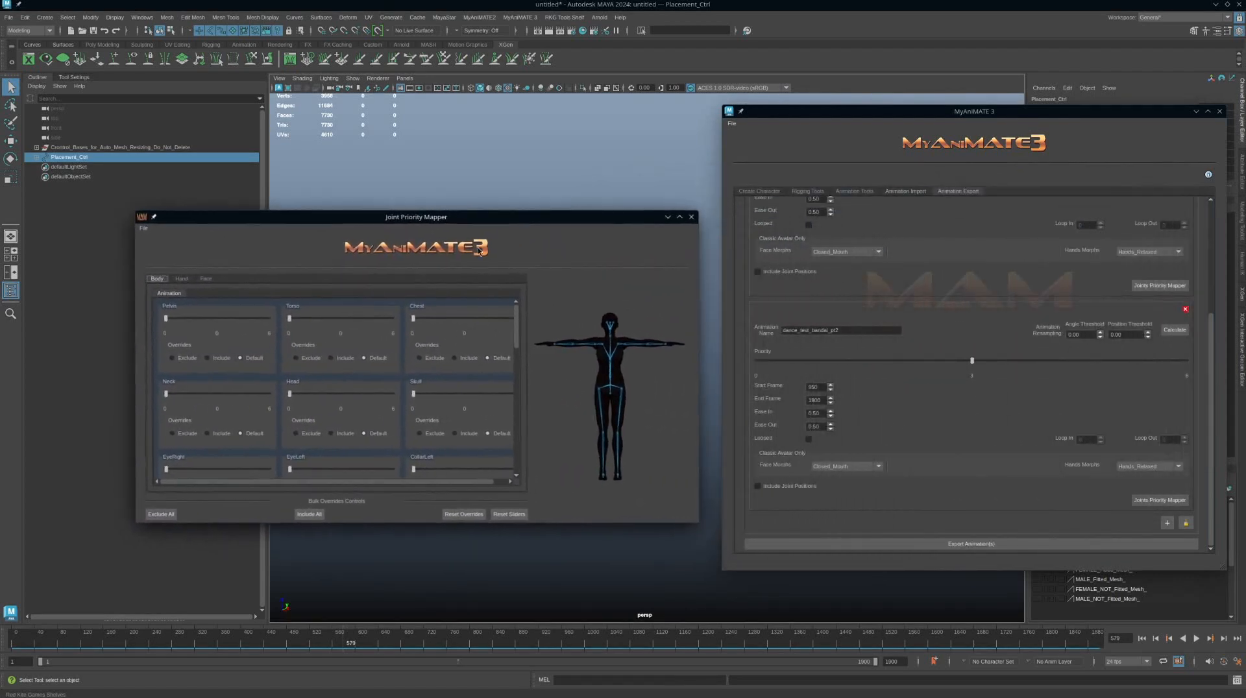
Narrow the Joint Priority Mapper window and move it over the export settings, clear of the character
scroll(1068, 350, up, 4)
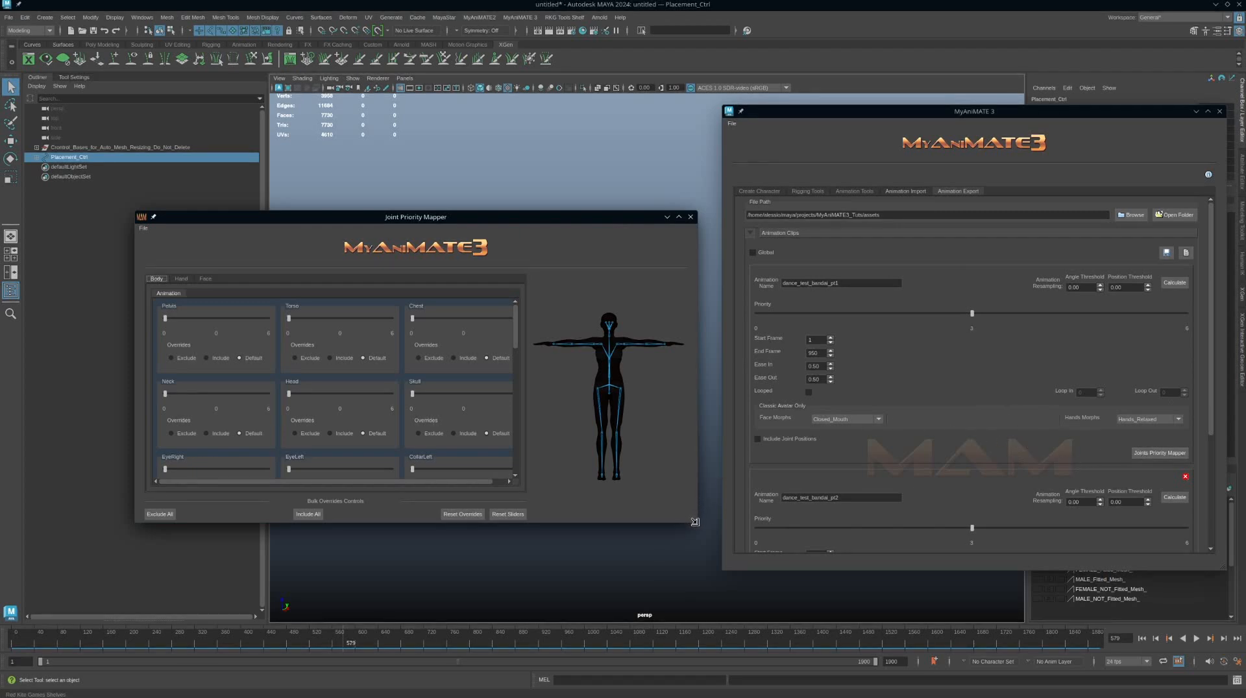
drag(697, 522, 661, 536)
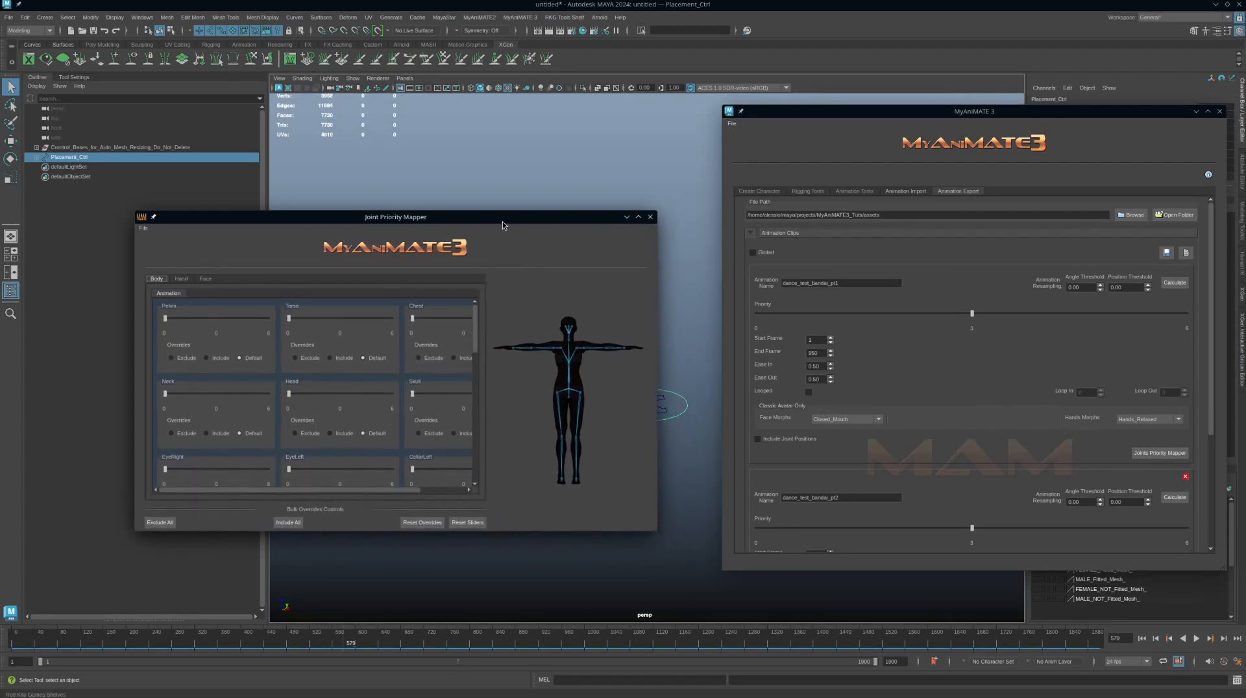
drag(503, 220, 695, 199)
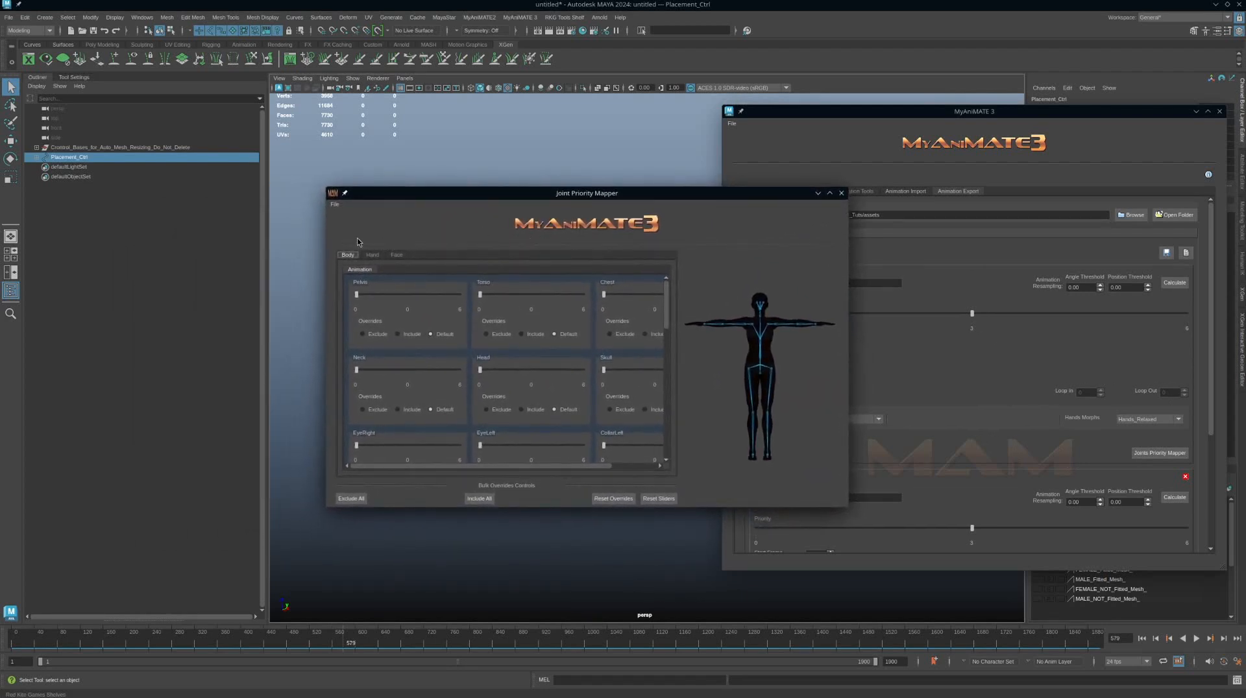
drag(722, 215, 843, 203)
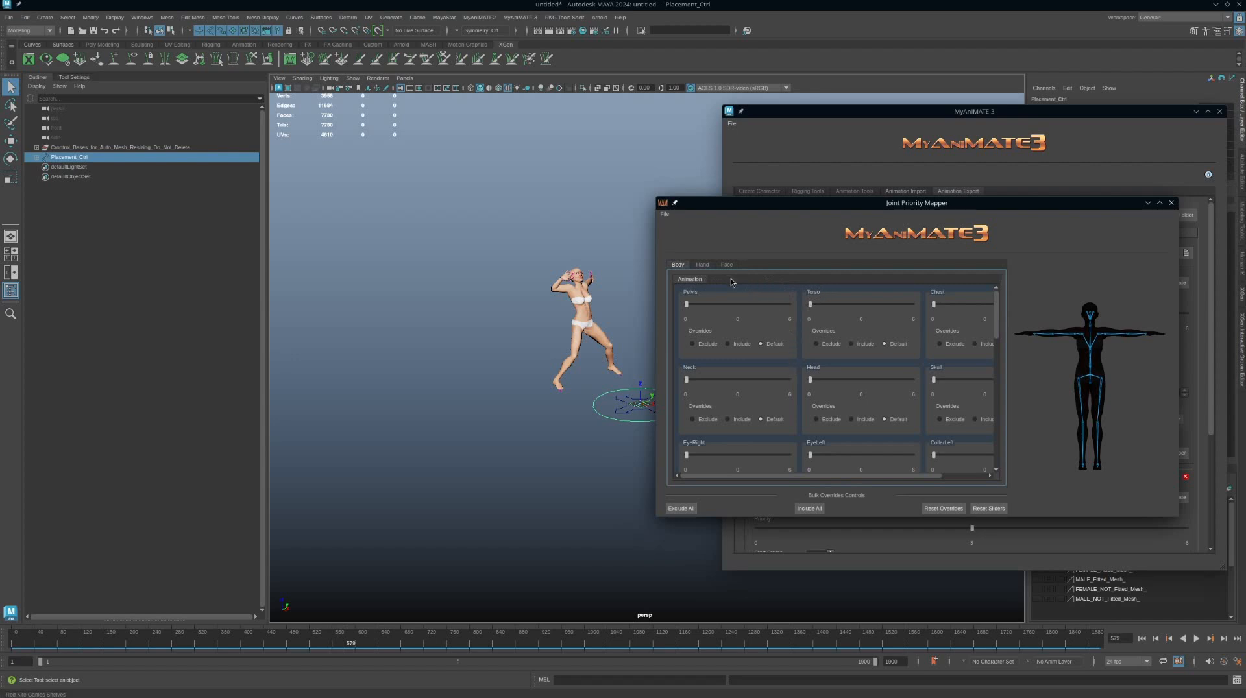
Try the Pelvis joint's priority at 2 and at 4, and return it to 0
drag(689, 305, 730, 314)
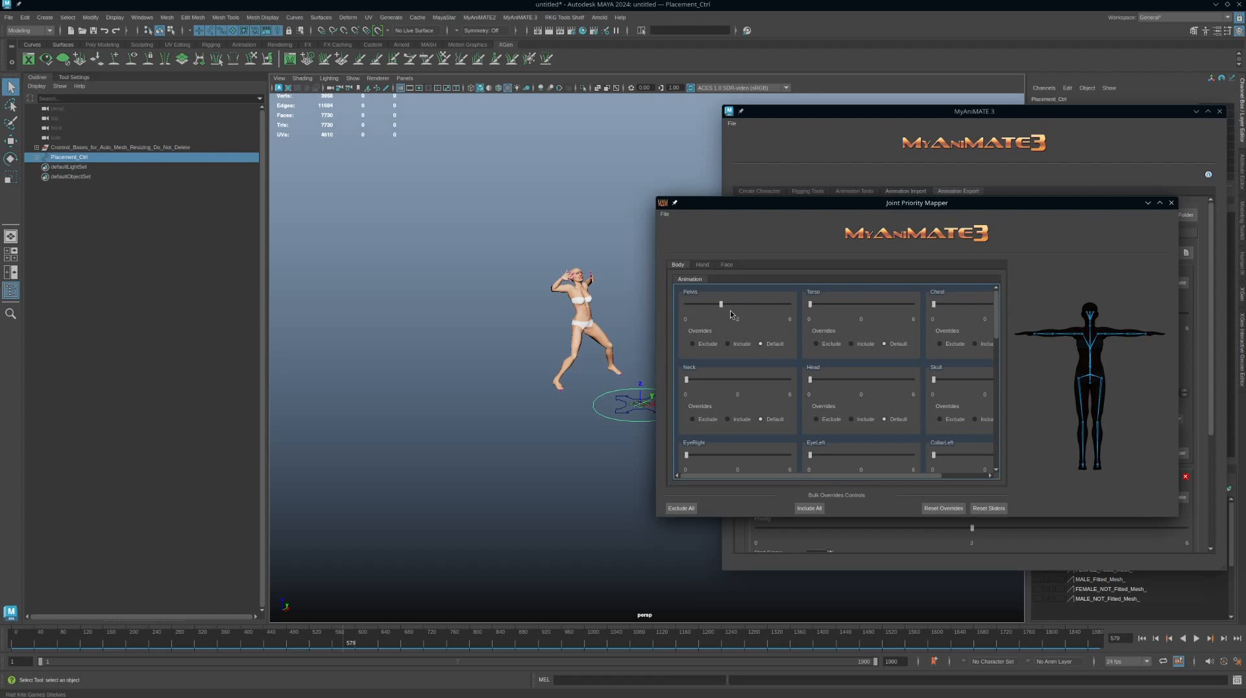
drag(831, 208, 763, 389)
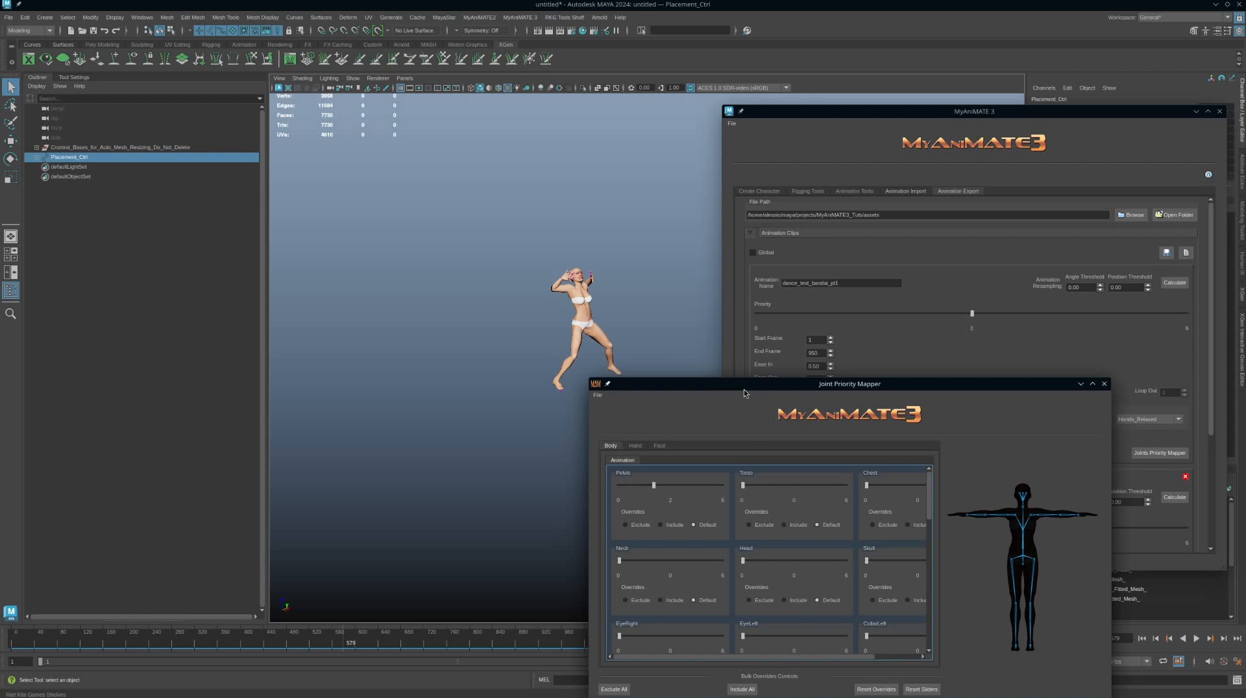
drag(745, 385, 754, 386)
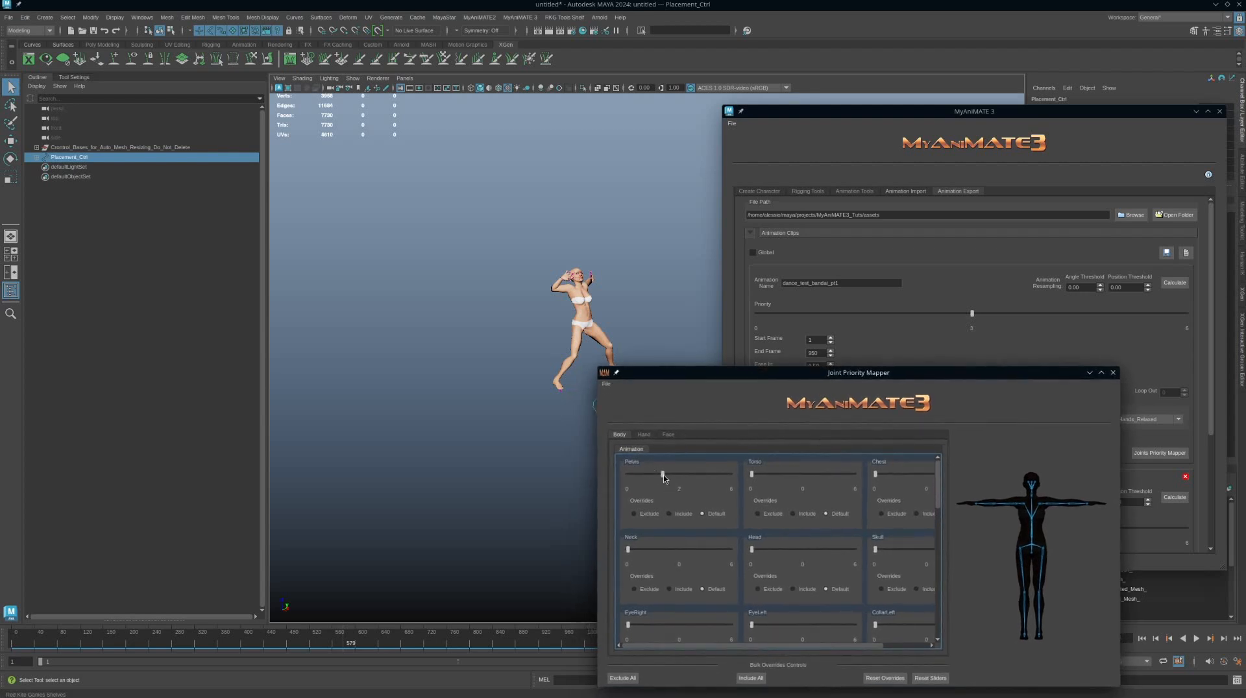
drag(663, 475, 697, 475)
drag(760, 381, 818, 280)
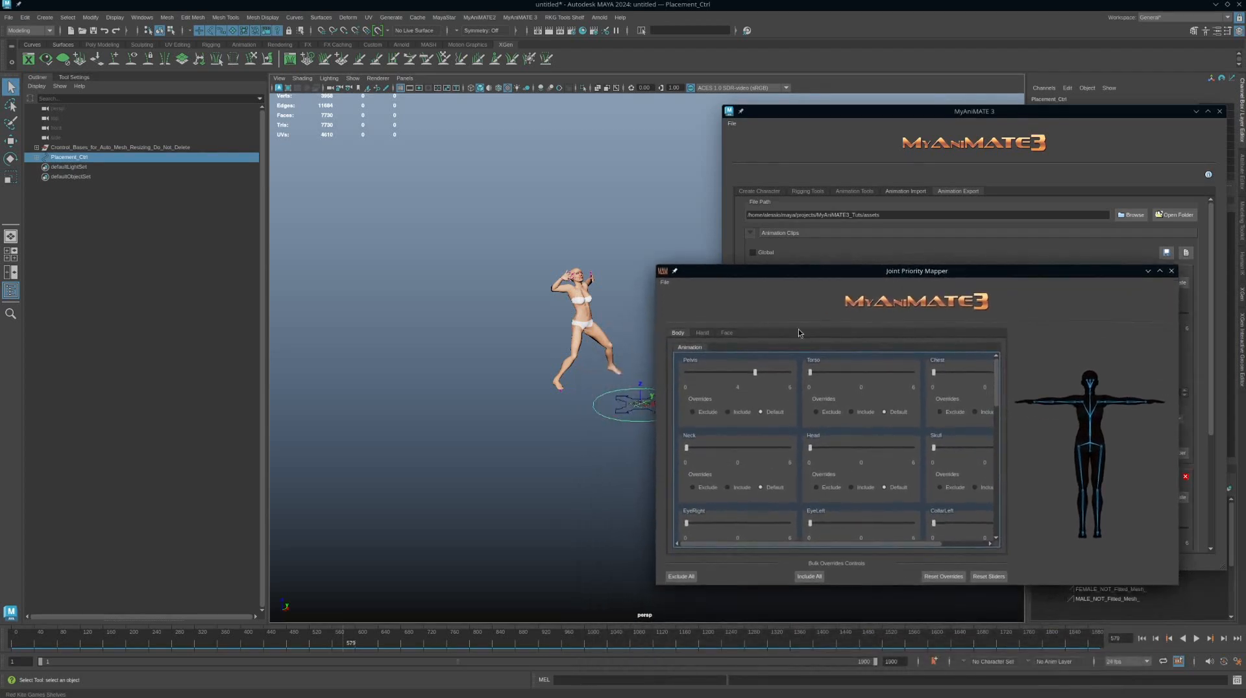
drag(758, 374, 668, 385)
drag(864, 271, 858, 158)
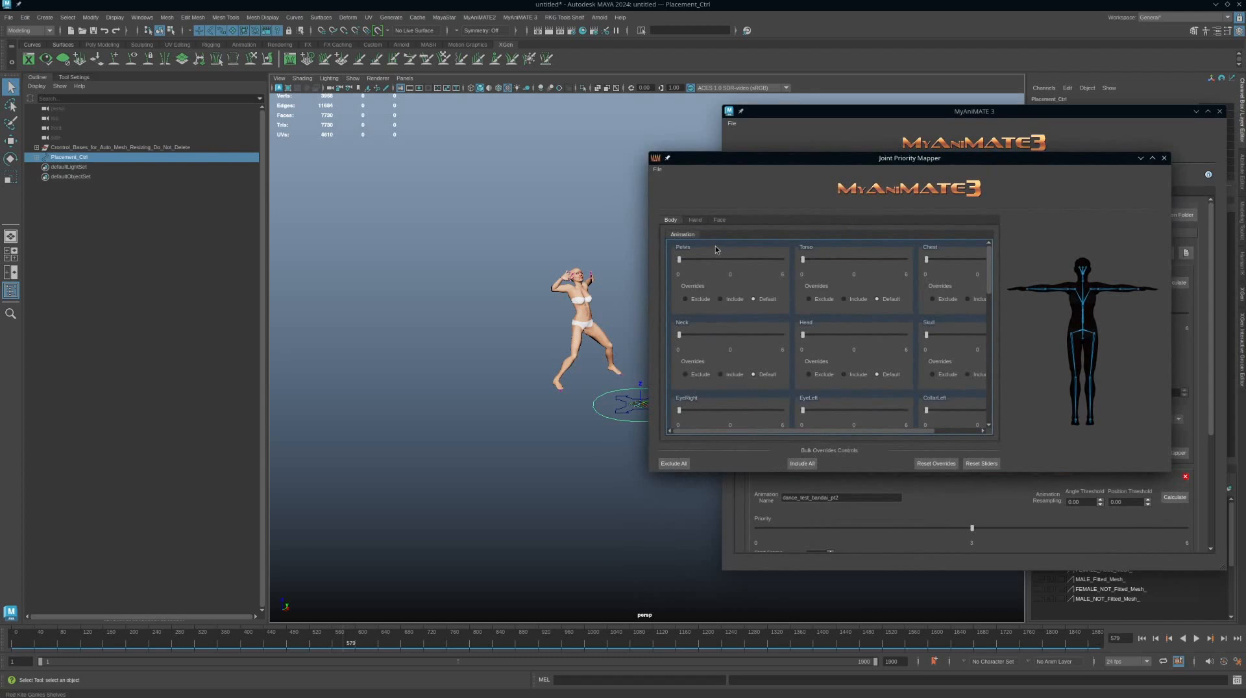
Show the hand joints' priority settings and look over the priorities of both dance clips beside them
click(695, 220)
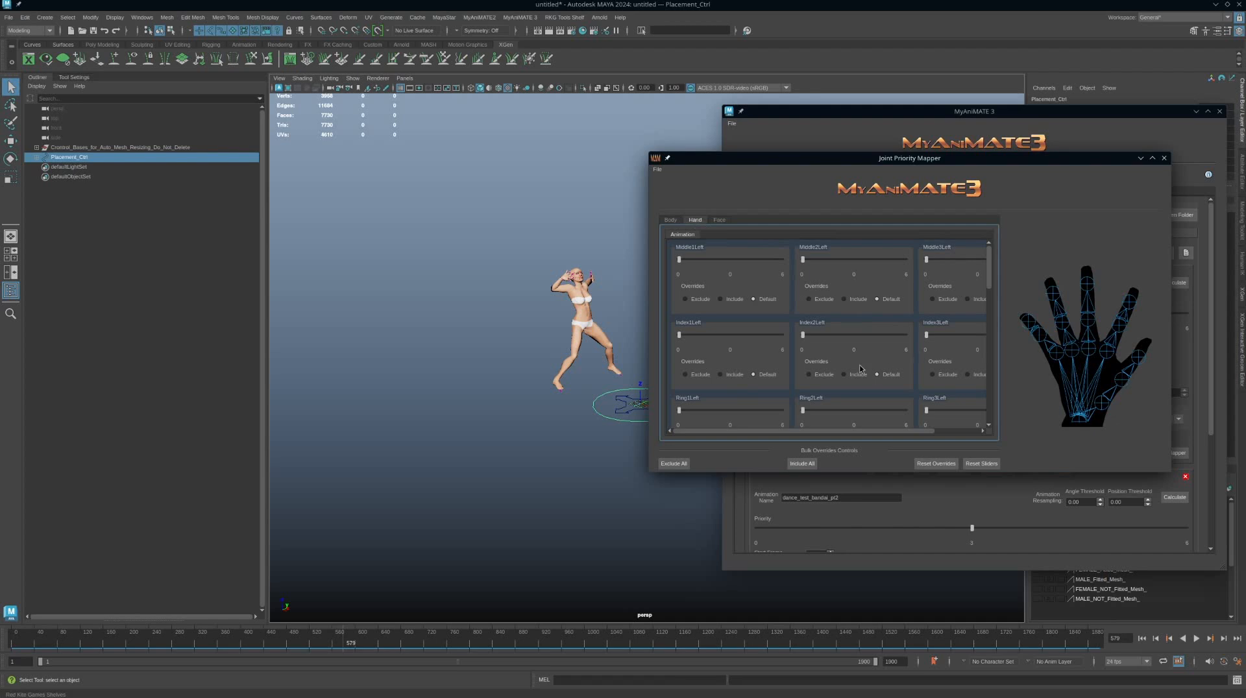
alt+middle_drag(584, 369, 540, 371)
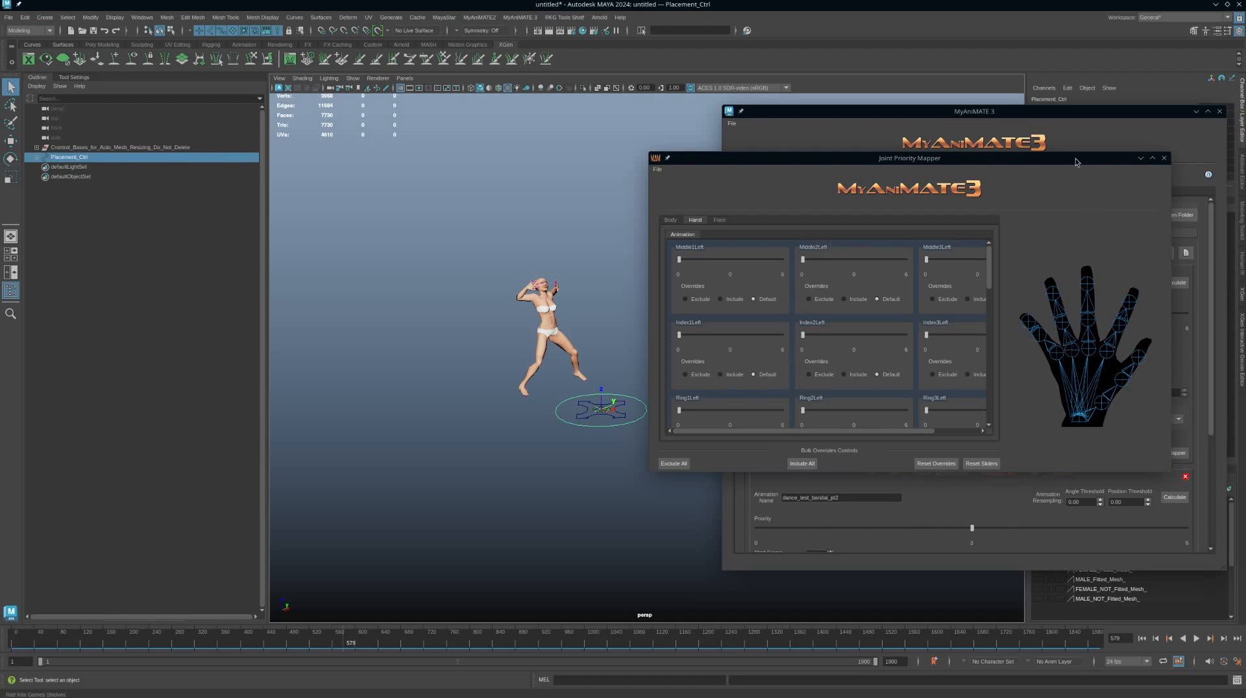
drag(1075, 162, 621, 284)
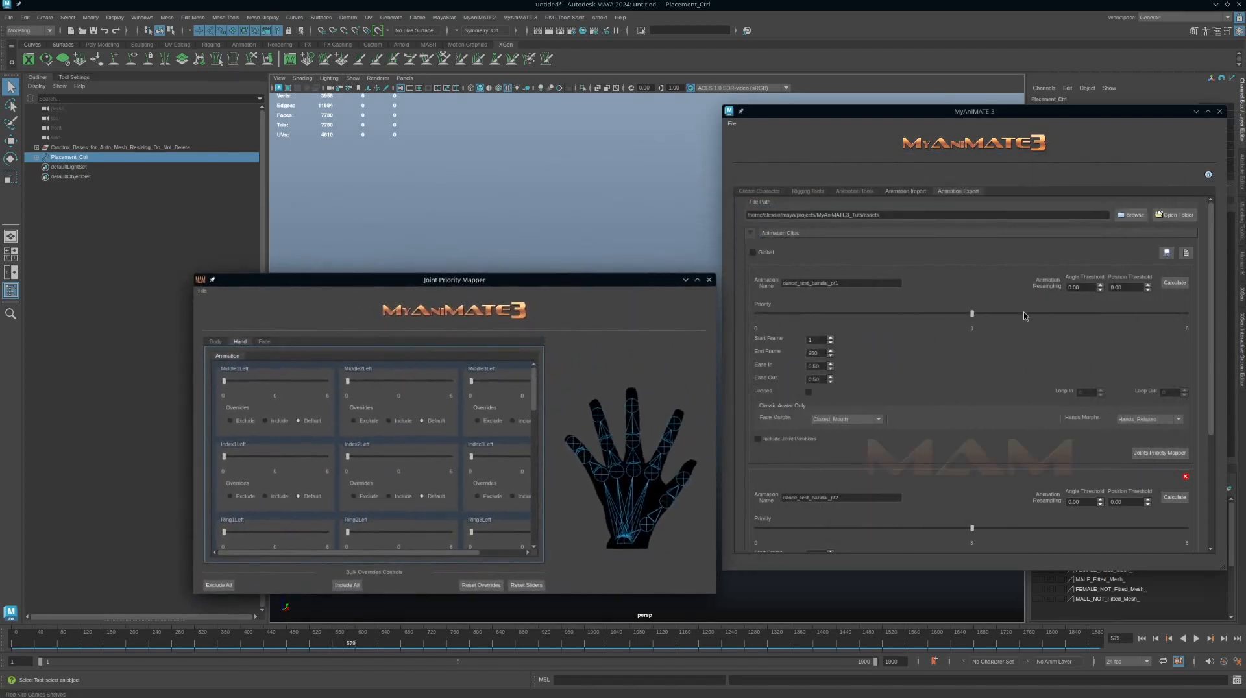
scroll(1006, 337, down, 3)
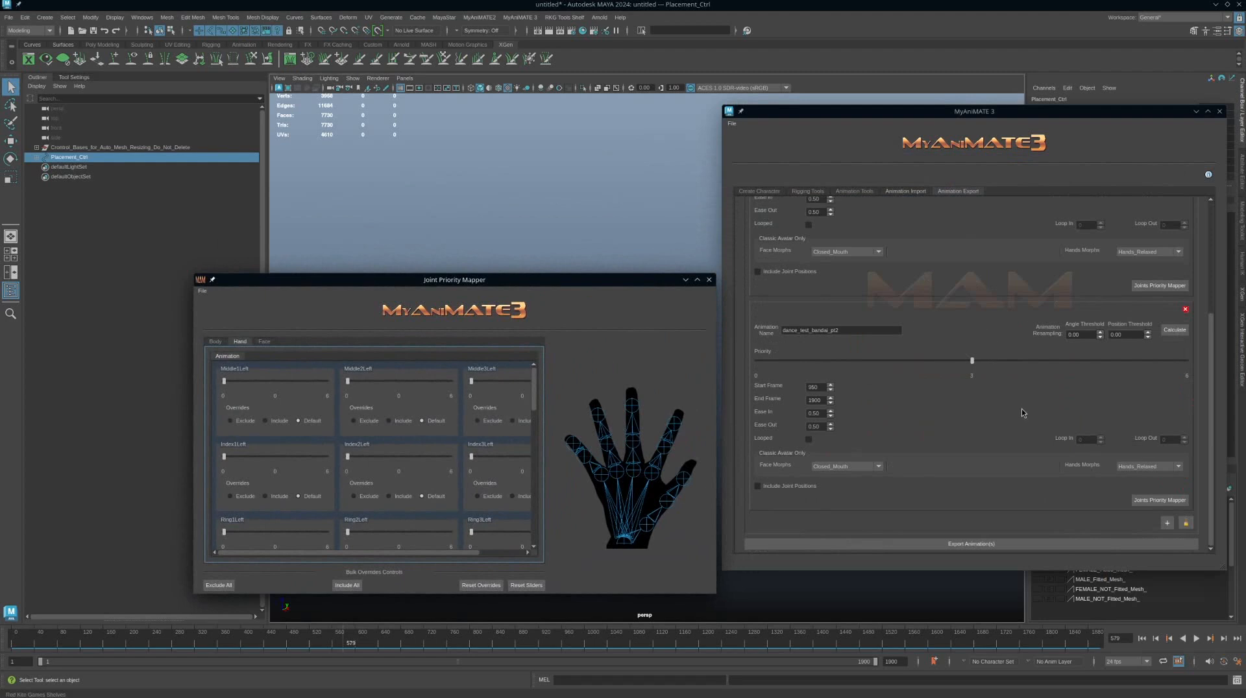
scroll(987, 333, up, 3)
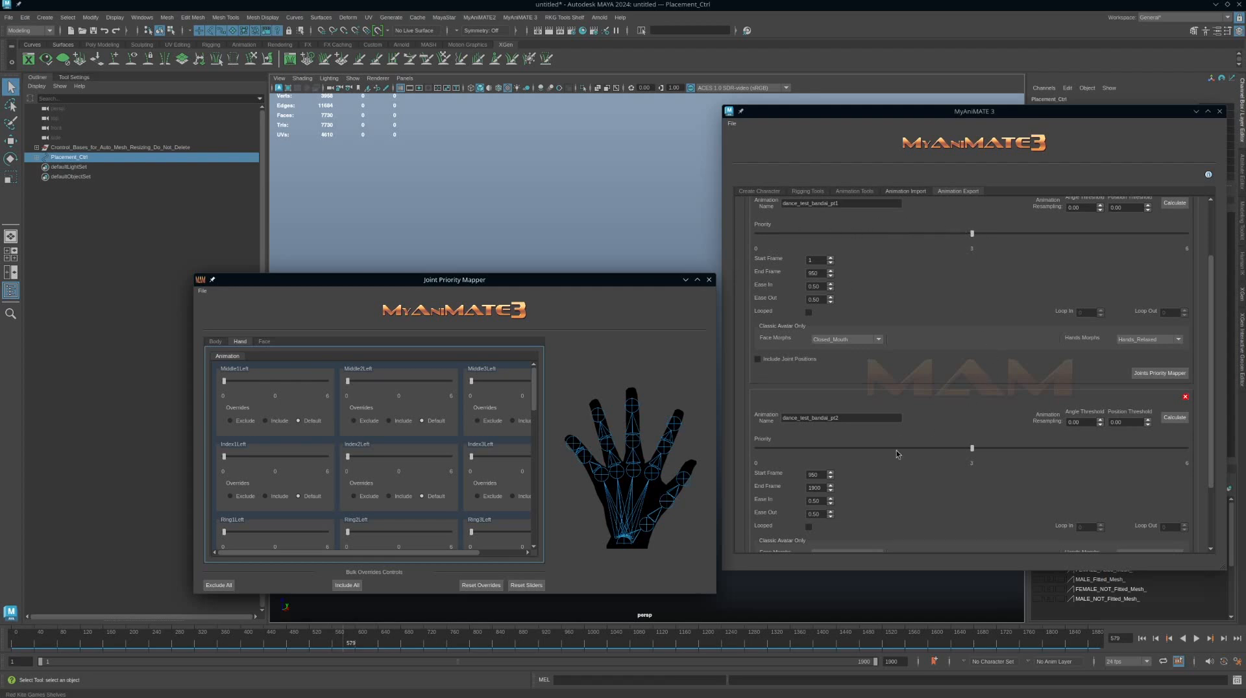
Try excluding all face joints in the Joint Priority Mapper and move its window off the export settings
drag(603, 285, 1104, 225)
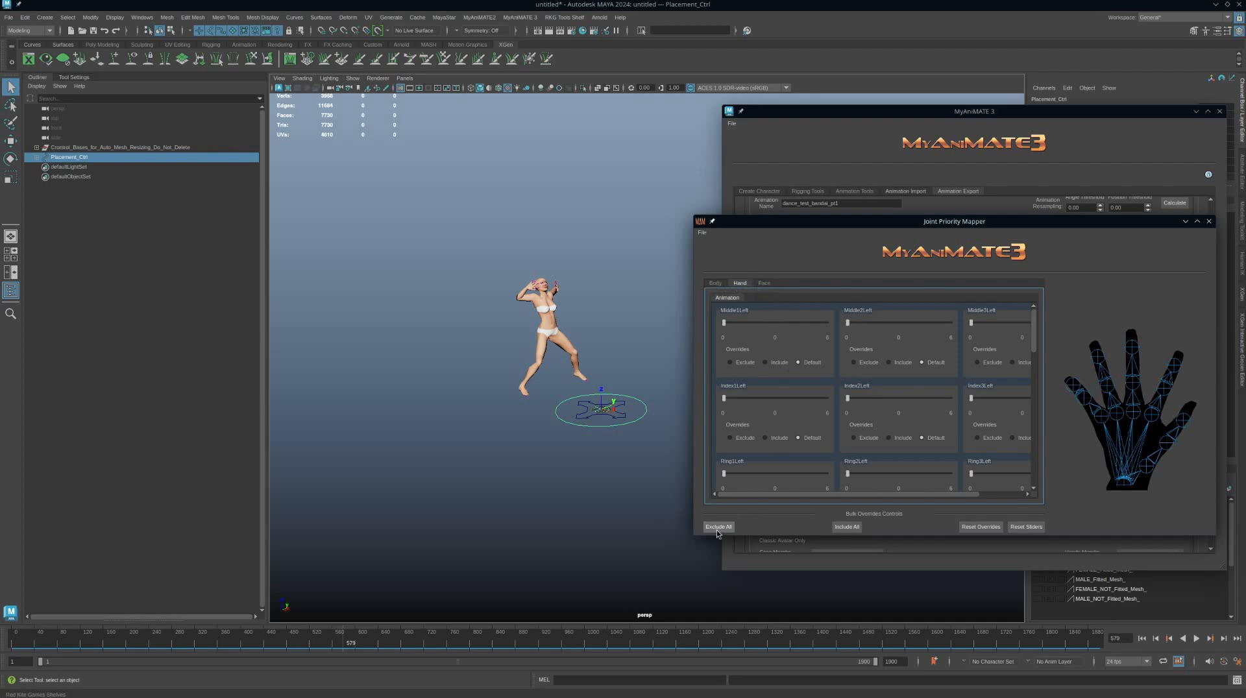
click(770, 285)
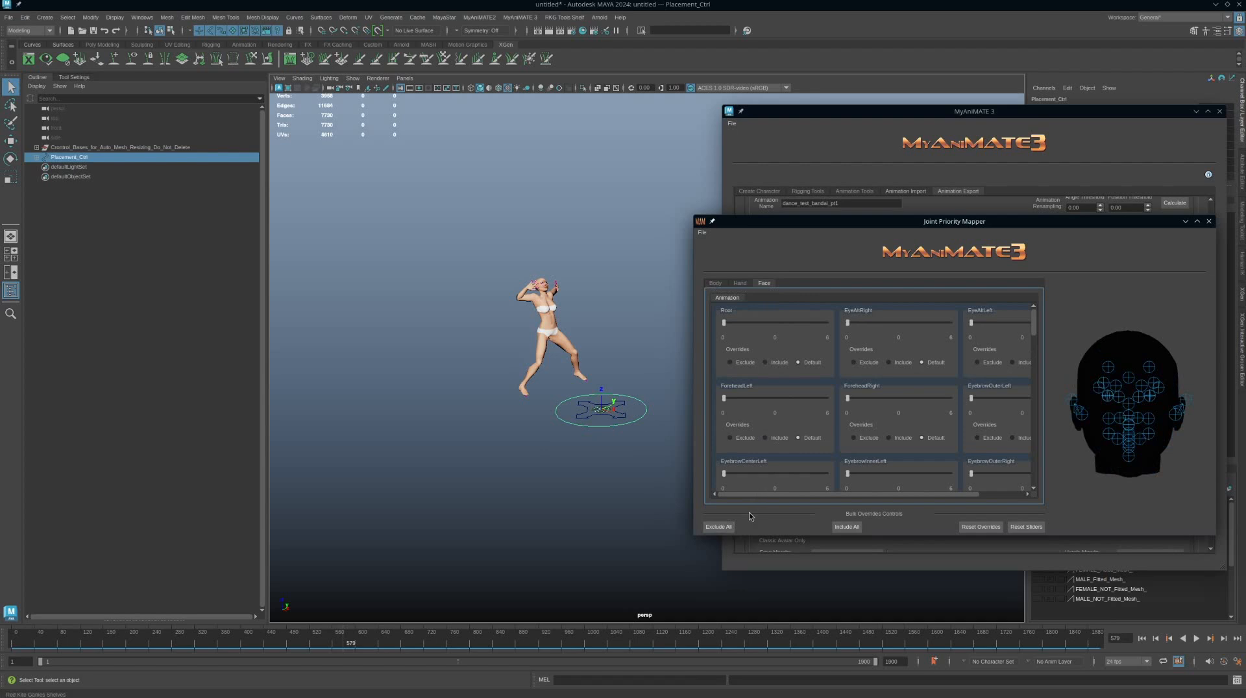
click(730, 529)
drag(1017, 224, 1245, 227)
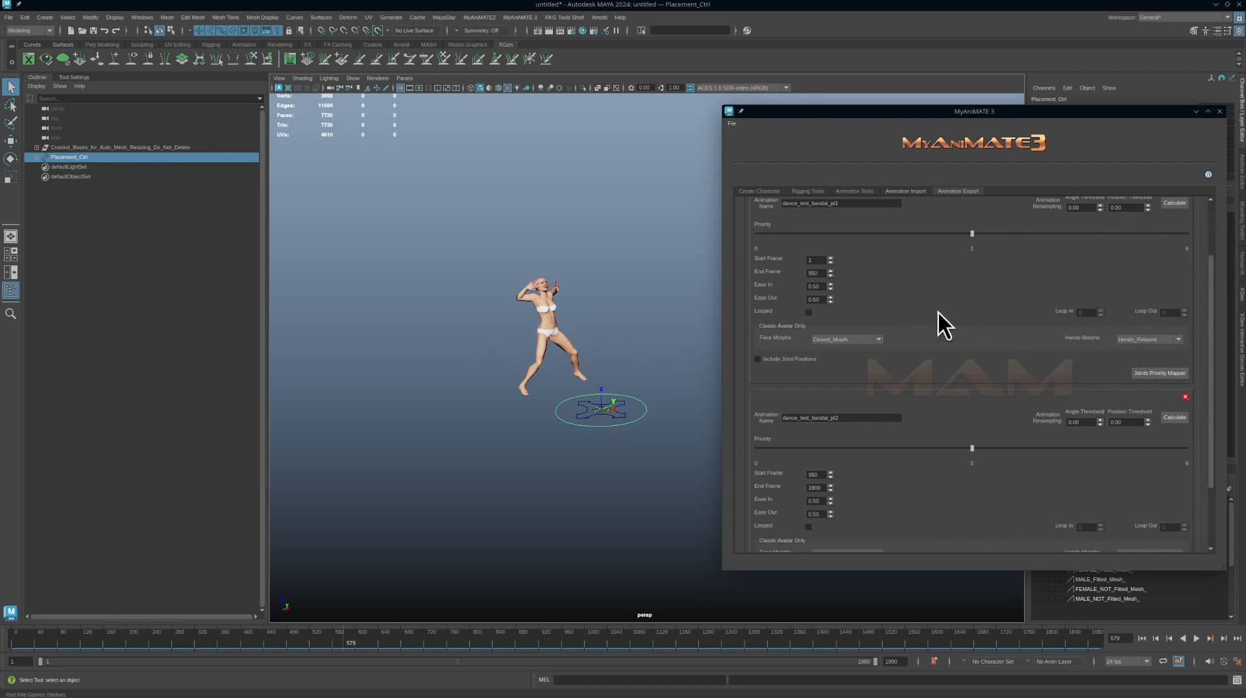
Check the first dance clip's animation name and export settings
scroll(909, 311, up, 2)
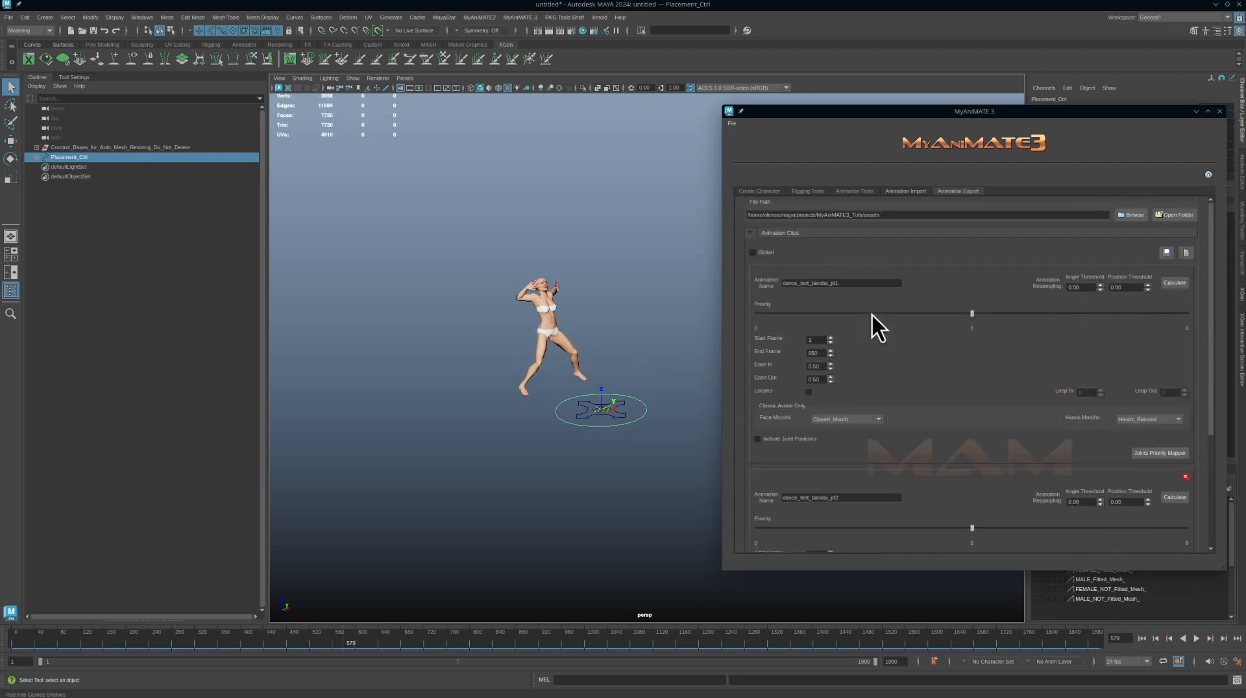
click(815, 284)
click(847, 284)
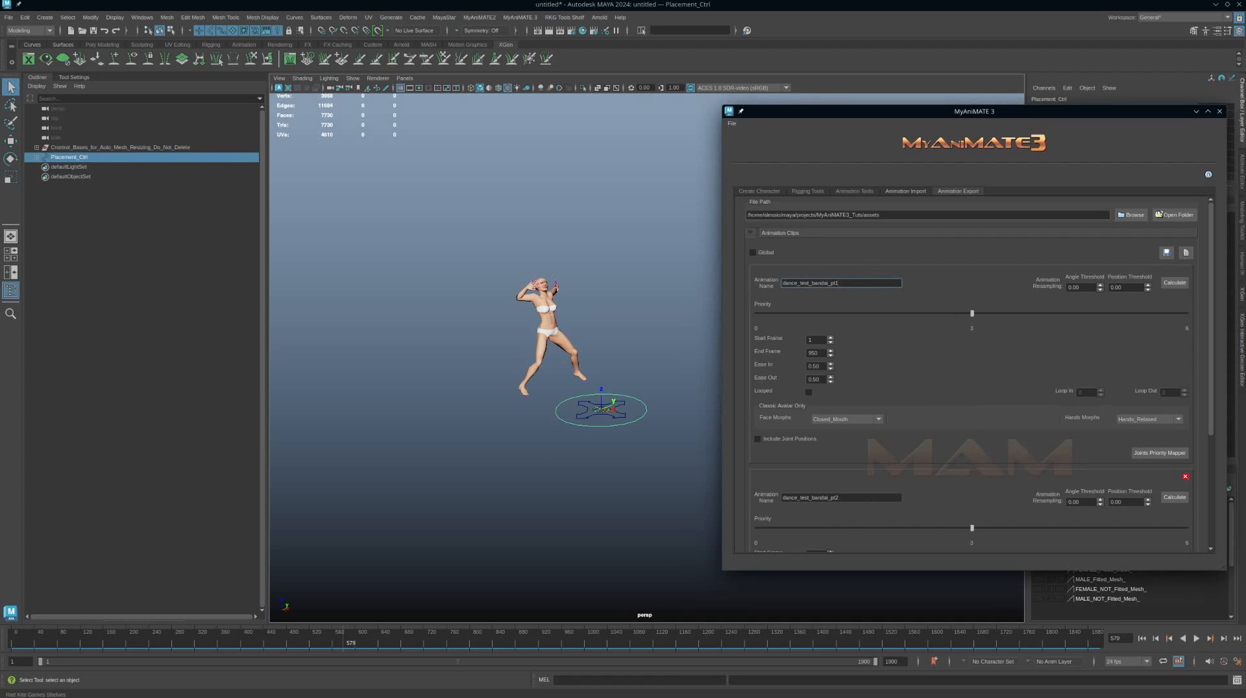
Exclude all hand joints in the Joint Priority Mapper, and try including all face joints before resetting their overrides
drag(1245, 242, 796, 175)
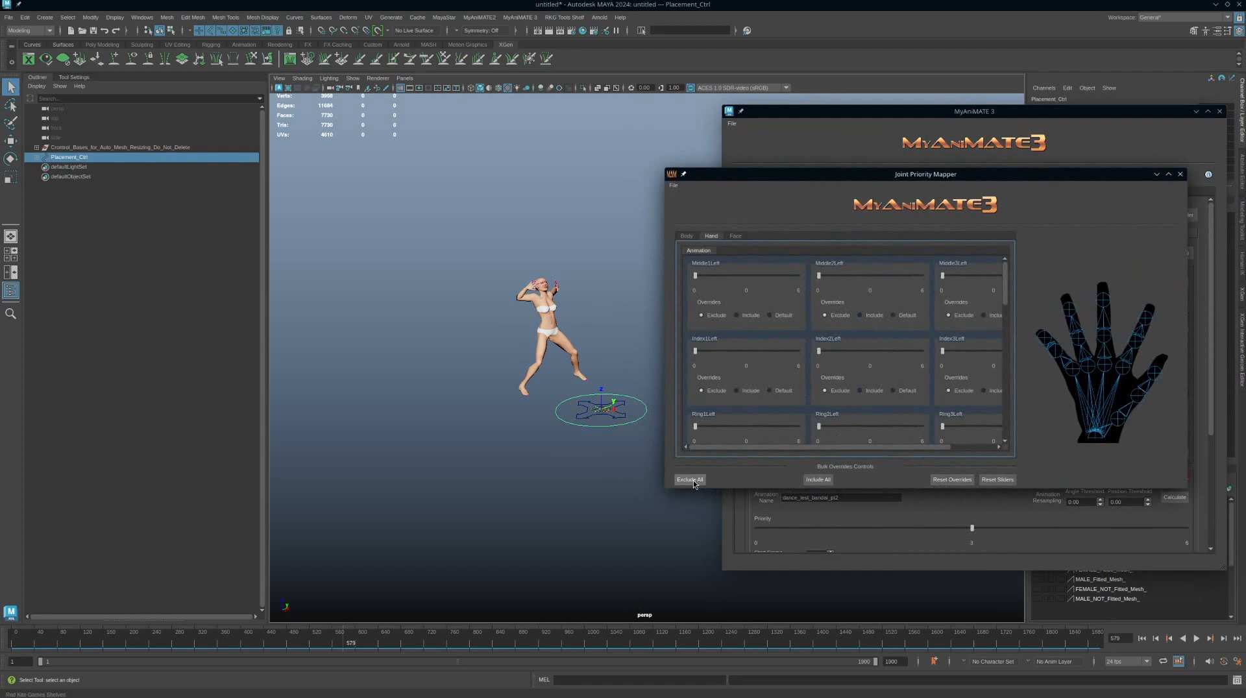
click(736, 237)
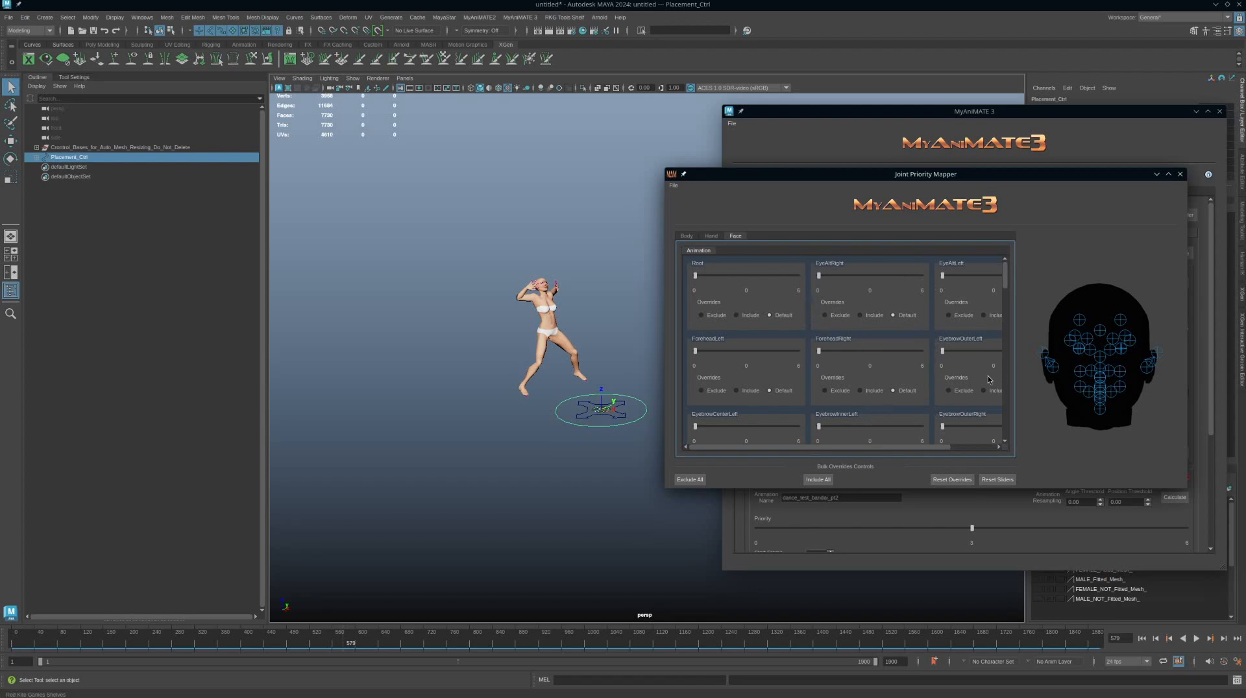
click(817, 481)
click(952, 480)
drag(958, 174, 1245, 194)
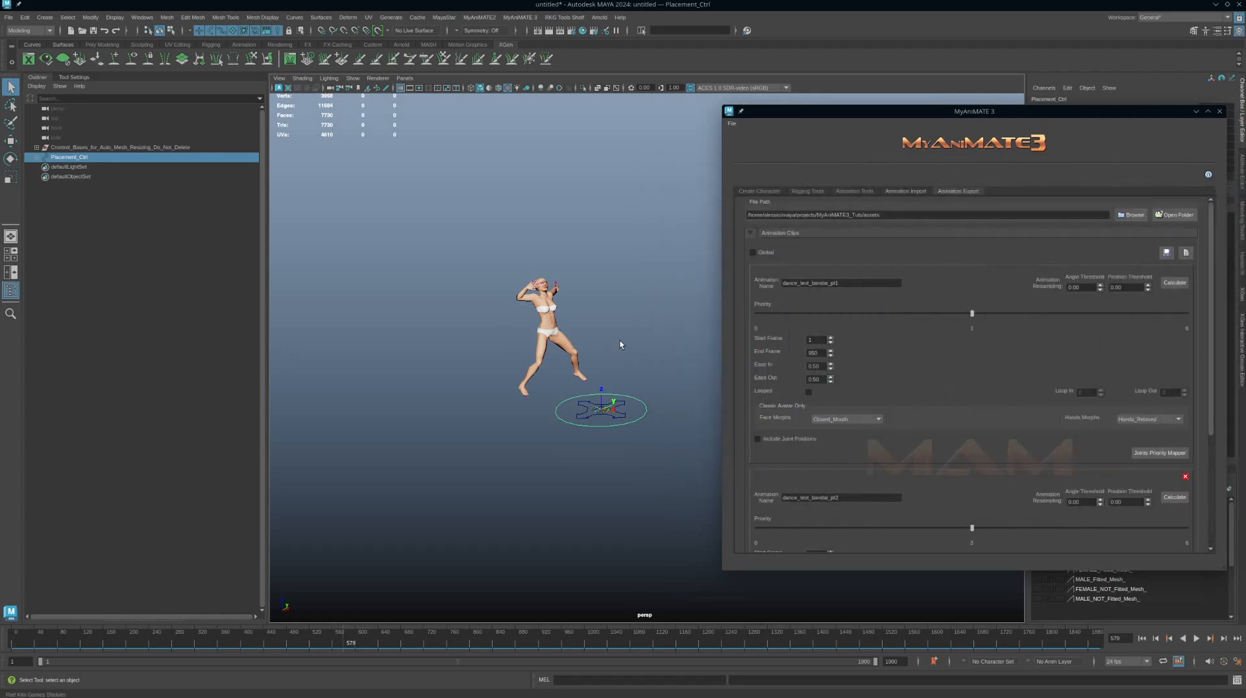